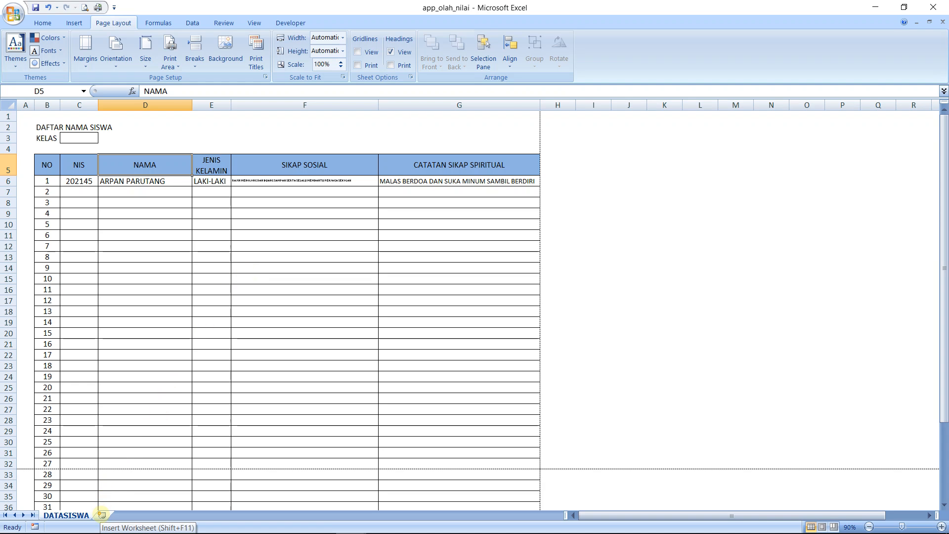
# Insert a new worksheet after DATASISWA and rename it dataKD.
pyautogui.click(101, 515)
pyautogui.rightClick(101, 515)
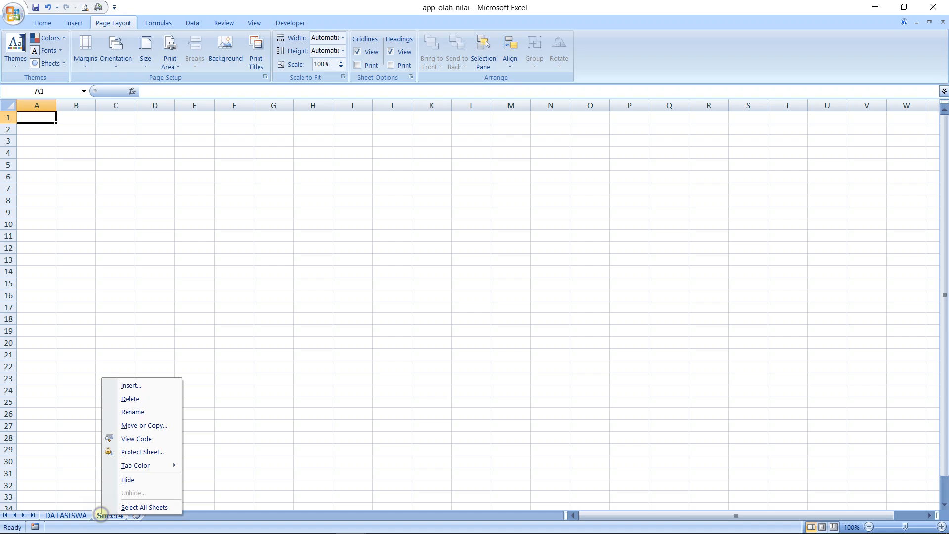
pyautogui.click(133, 412)
pyautogui.write('dataKD')
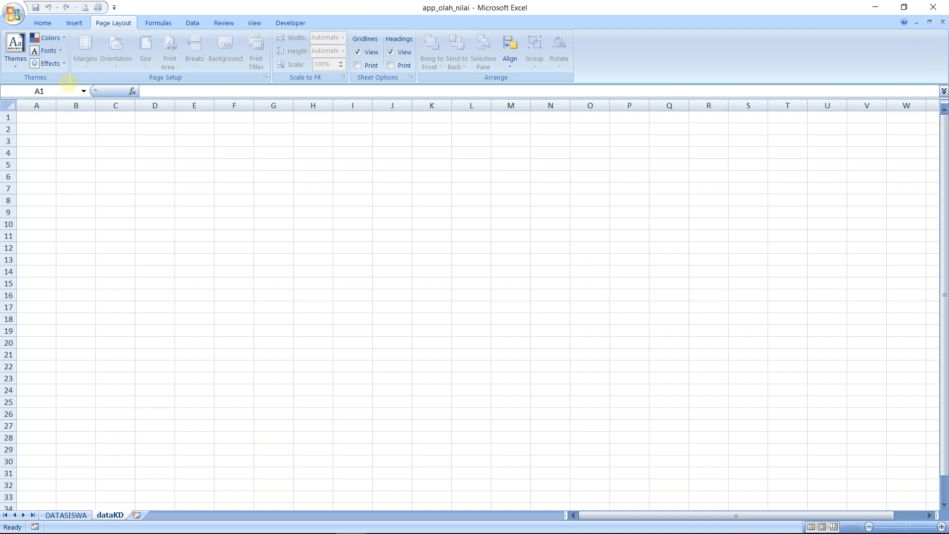
# Hide the gridlines on the dataKD sheet.
pyautogui.click(54, 130)
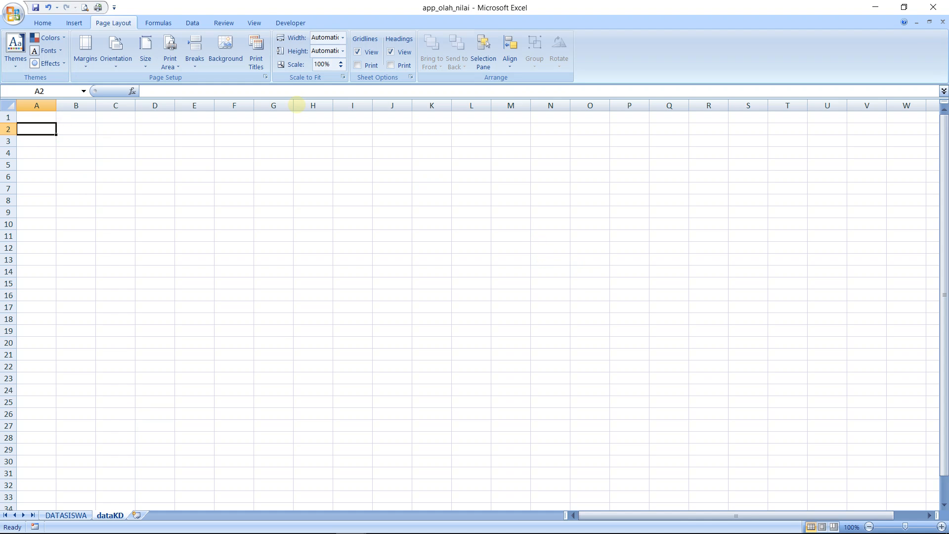
pyautogui.click(253, 22)
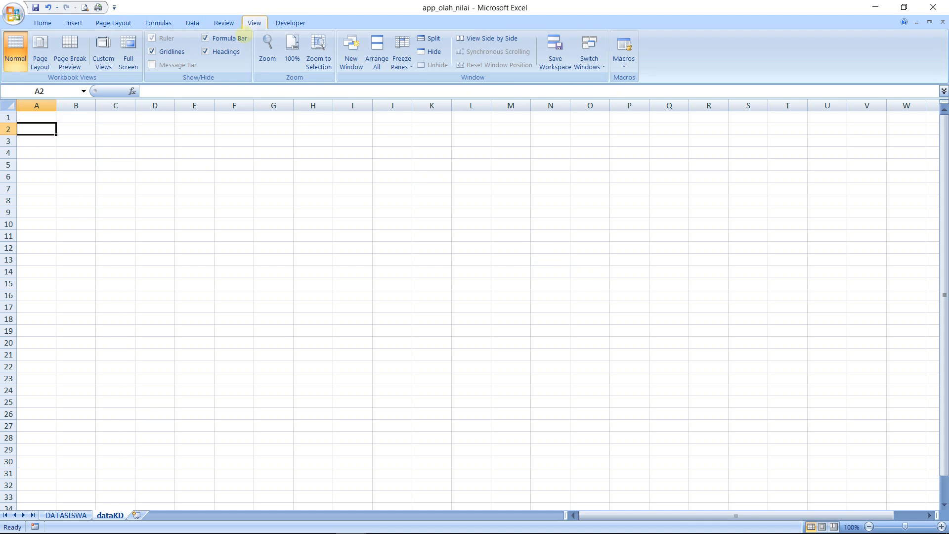
pyautogui.click(168, 51)
# Enter the title DAFTAR KOMPETENSI DASAR MATA PELAJARAN in cell B2.
pyautogui.click(75, 131)
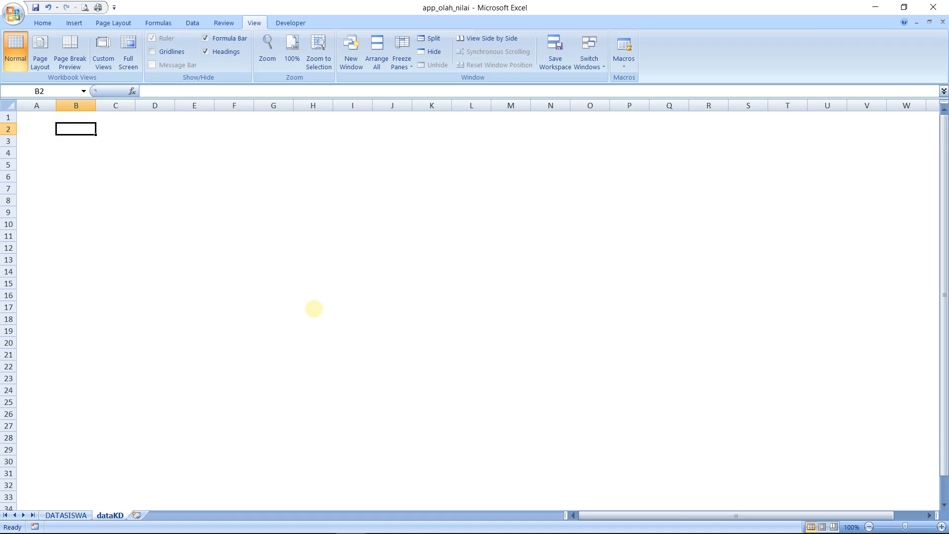
pyautogui.write('DAFTAR KOMP')
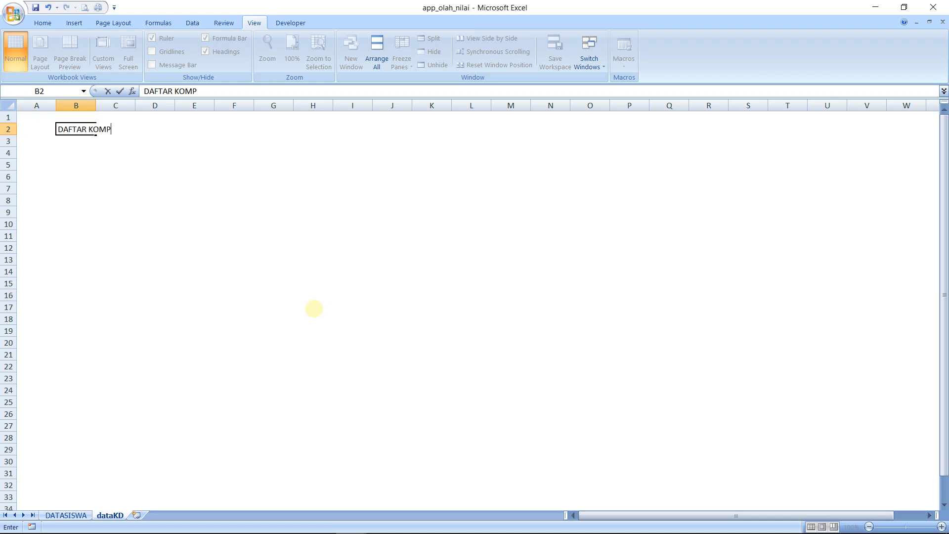
pyautogui.write('ETENSI DASAR MATA PELAJARA')
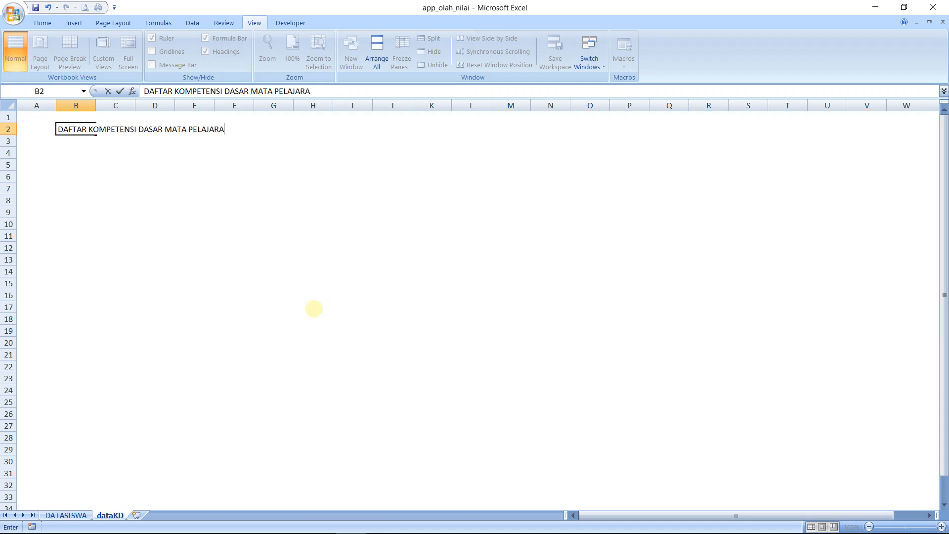
pyautogui.press('Return')
pyautogui.press('Up')
pyautogui.press('Right')
pyautogui.press('Right')
pyautogui.press('Right')
pyautogui.press('Right')
pyautogui.press('Left')
pyautogui.press('Left')
pyautogui.press('Left')
pyautogui.press('Left')
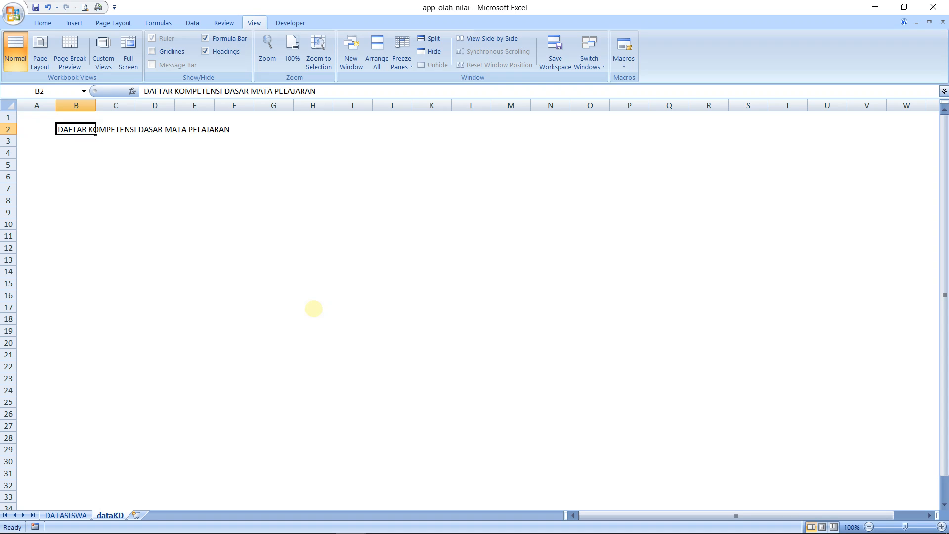
# Enter the label NAMA MATA PELAJARAN in cell B3, directly below the title.
pyautogui.press('Down')
pyautogui.press('Down')
pyautogui.press('Up')
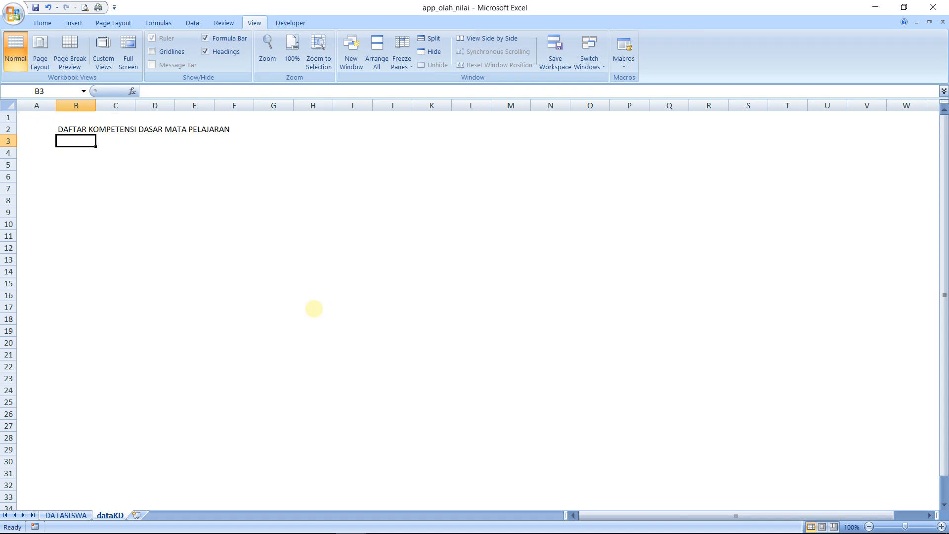
pyautogui.write('NA')
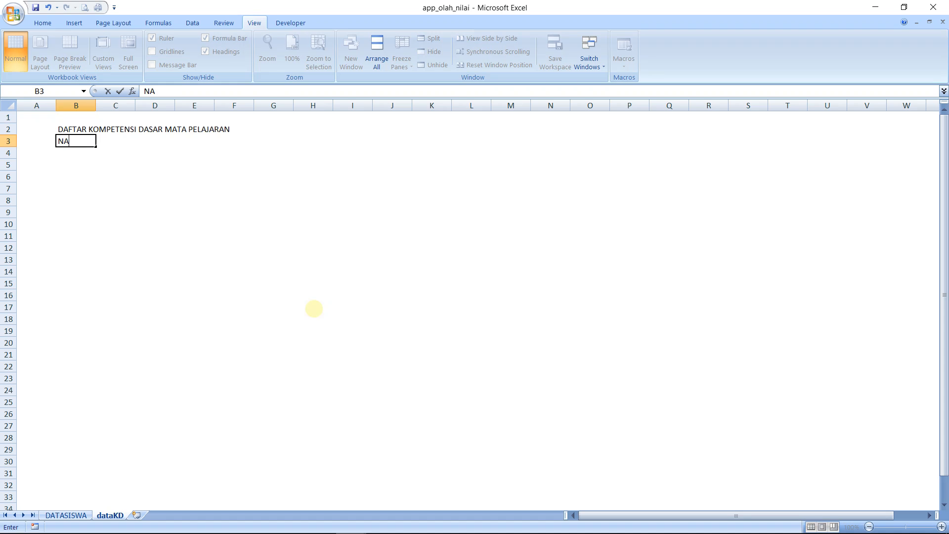
pyautogui.write('MA MATA PELAJARAN')
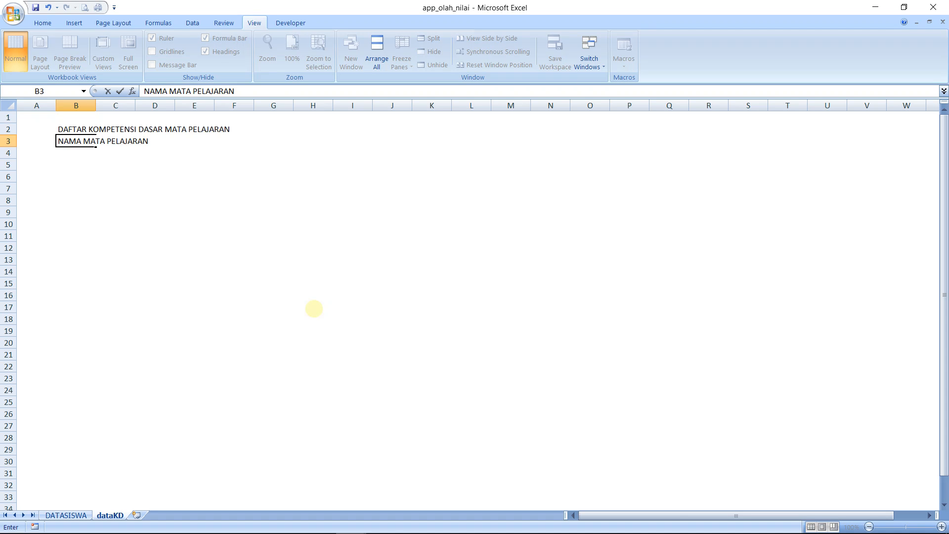
pyautogui.press('Return')
# Enter the table header NO in cell B6.
pyautogui.press('Return')
pyautogui.press('Return')
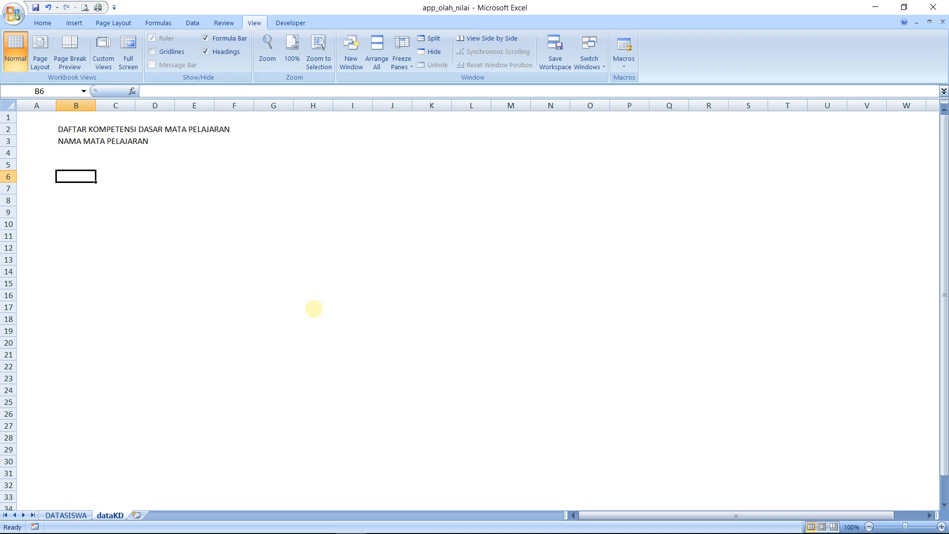
pyautogui.write('NO')
pyautogui.press('Return')
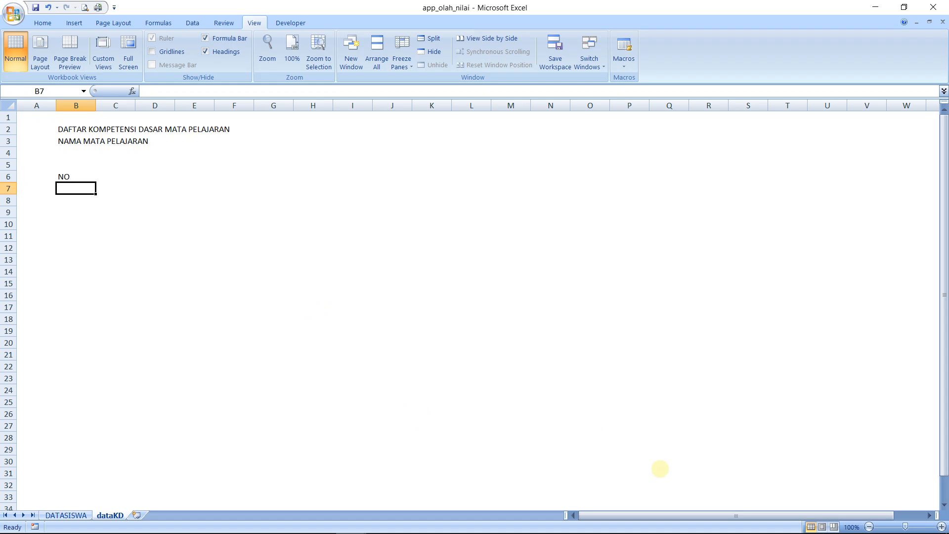
# Enter the table headers NO.KD in cell C6 and NAMA KD in cell D6.
pyautogui.click(941, 526)
pyautogui.click(941, 527)
pyautogui.click(941, 526)
pyautogui.click(941, 526)
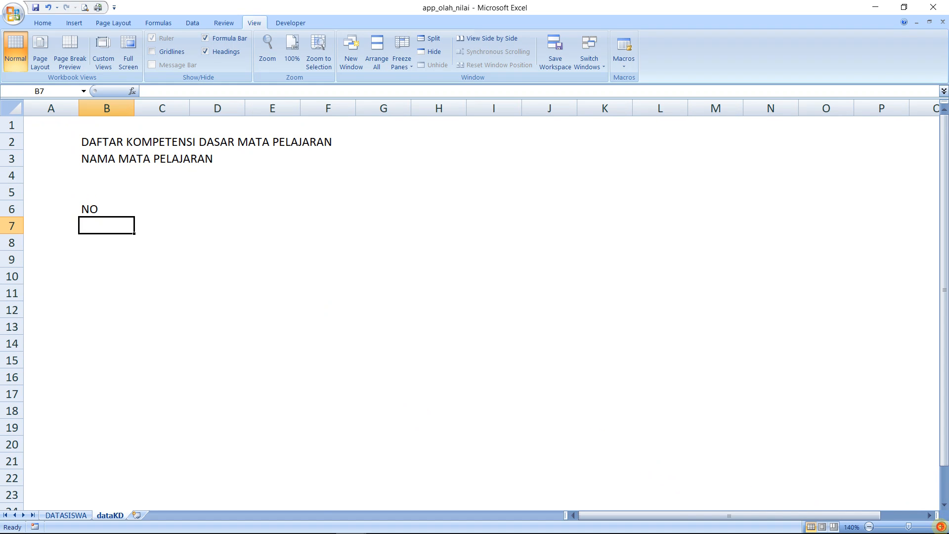
pyautogui.press('Up')
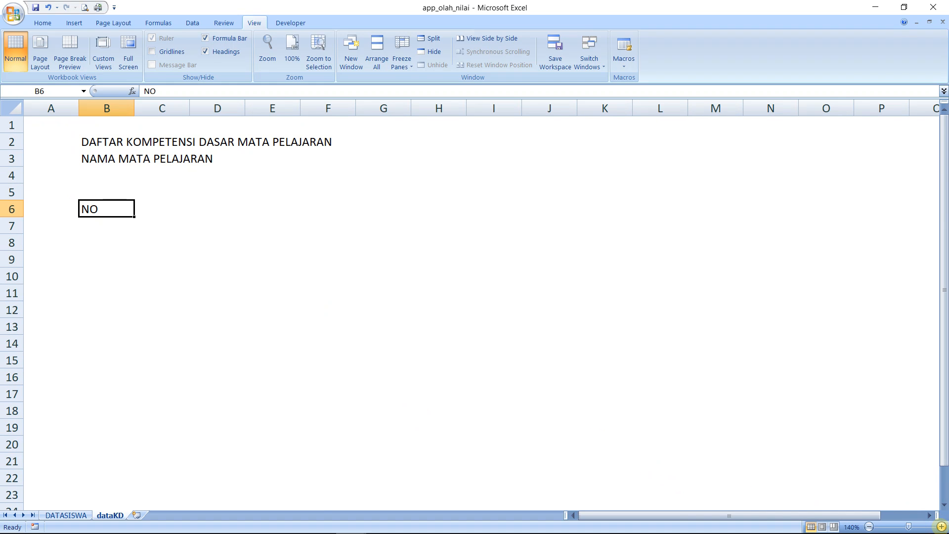
pyautogui.press('Right')
pyautogui.write('NO.KD')
pyautogui.press('Return')
pyautogui.press('Up')
pyautogui.press('Right')
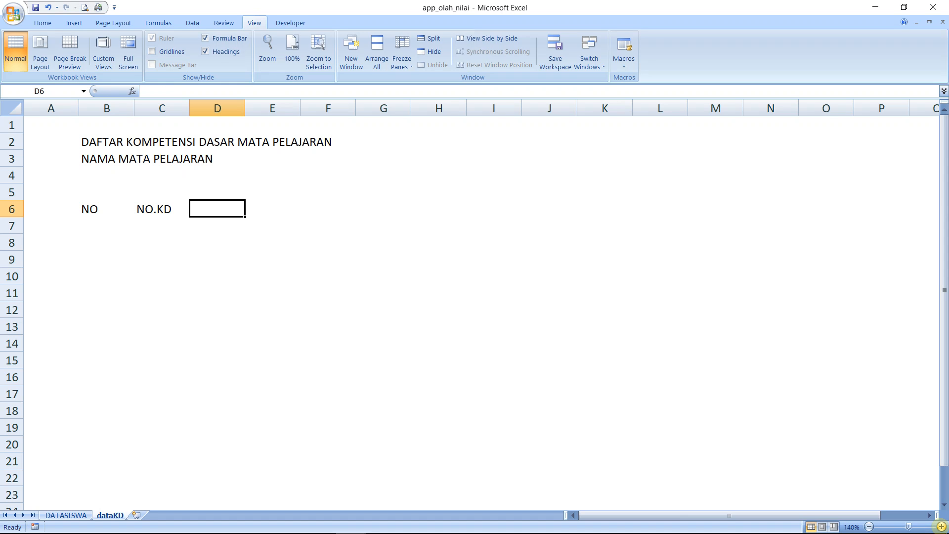
pyautogui.write('NAMA KD')
pyautogui.press('Return')
pyautogui.press('Up')
# Enter the header KRITERIA KKM in cell E6 and the subheader DAYA DUKUNG in cell E7.
pyautogui.press('Right')
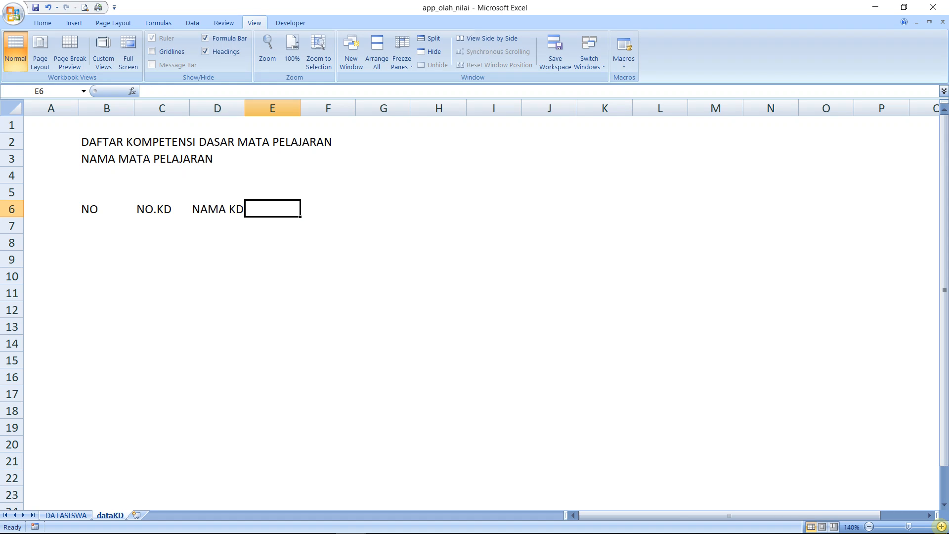
pyautogui.write('KRIT')
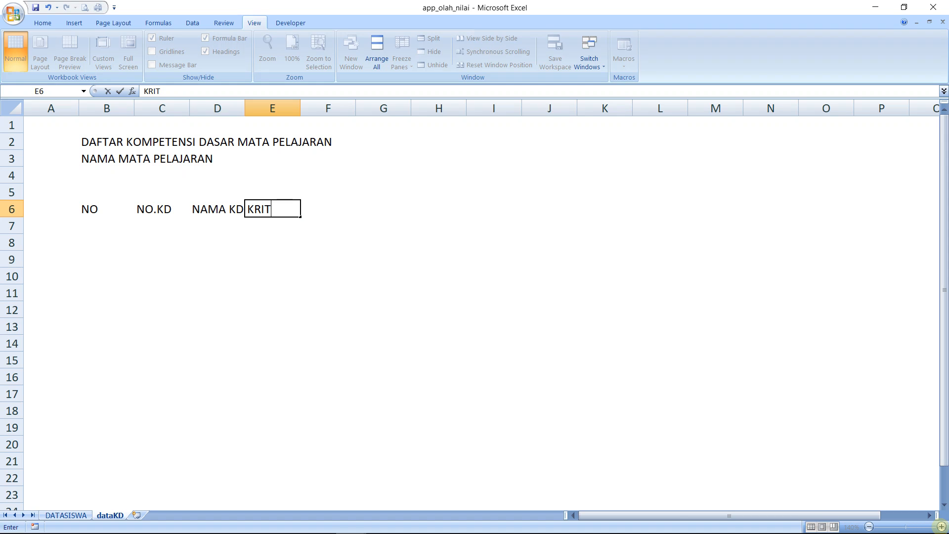
pyautogui.write('ERIA KKM')
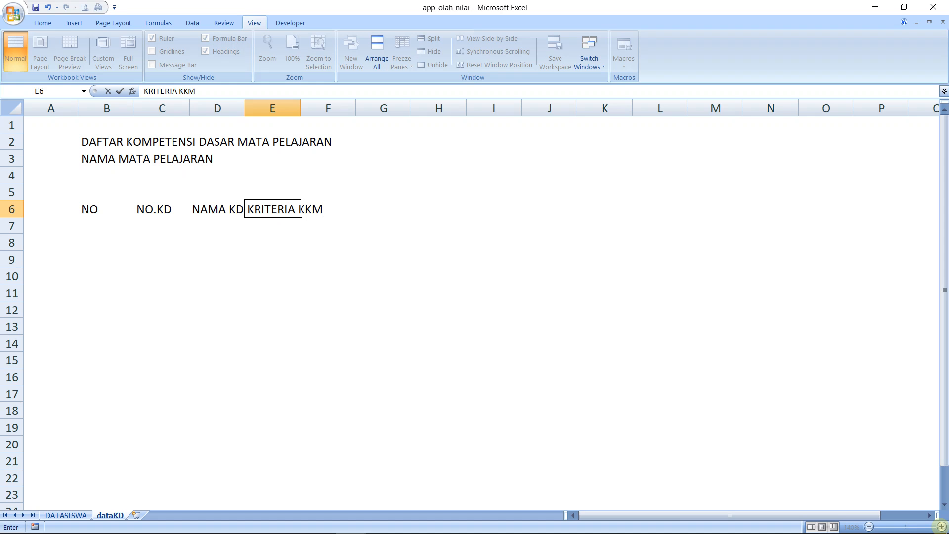
pyautogui.press('Return')
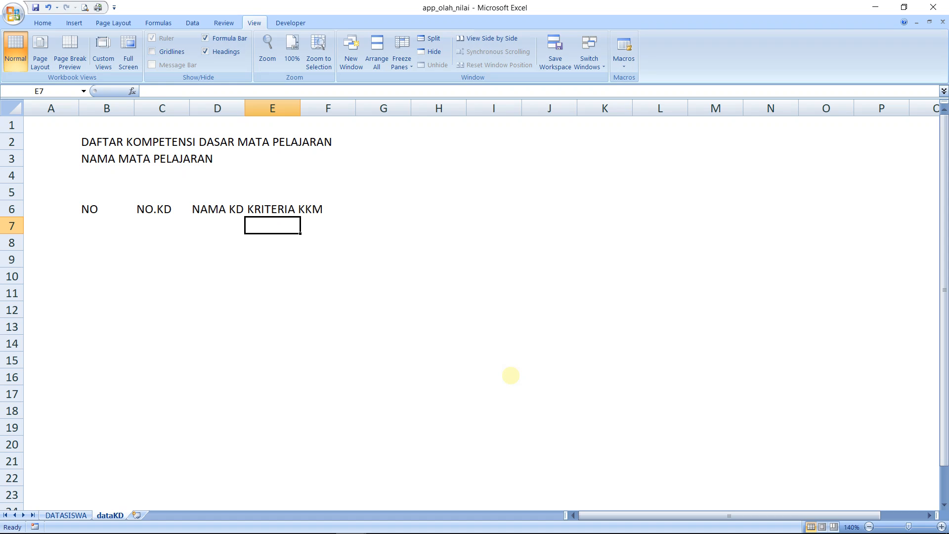
pyautogui.write('DAYA DUKUNG')
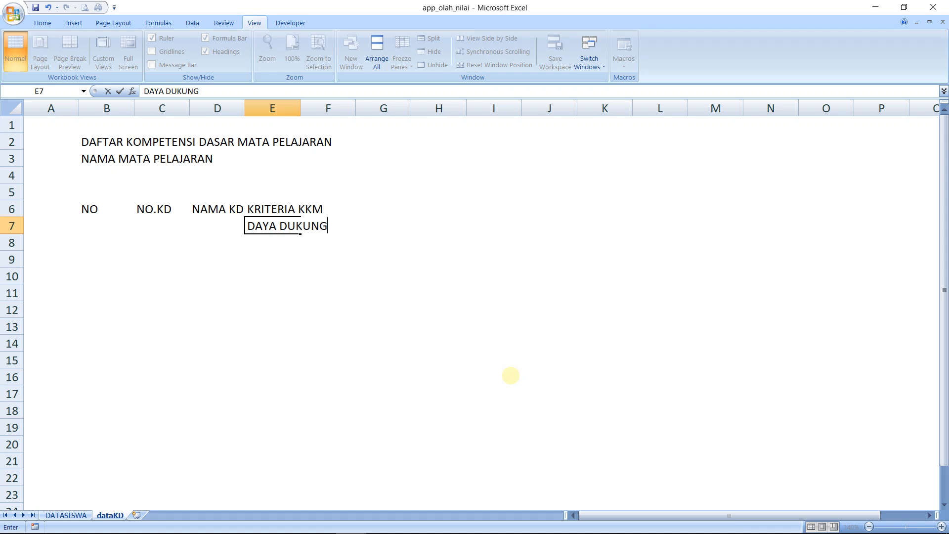
pyautogui.press('Return')
# Enter the subheader DAYA SERAP in cell F7.
pyautogui.press('Up')
pyautogui.press('Right')
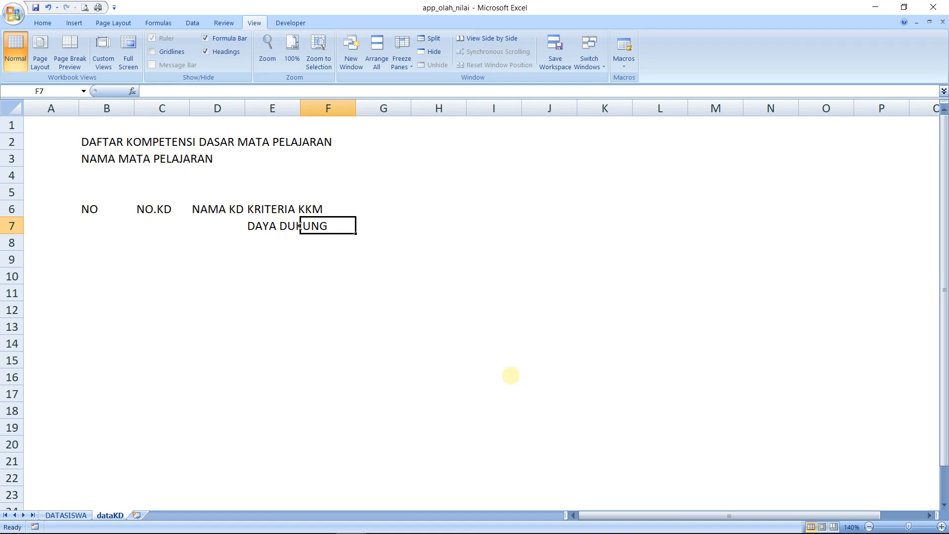
pyautogui.write('DAUA')
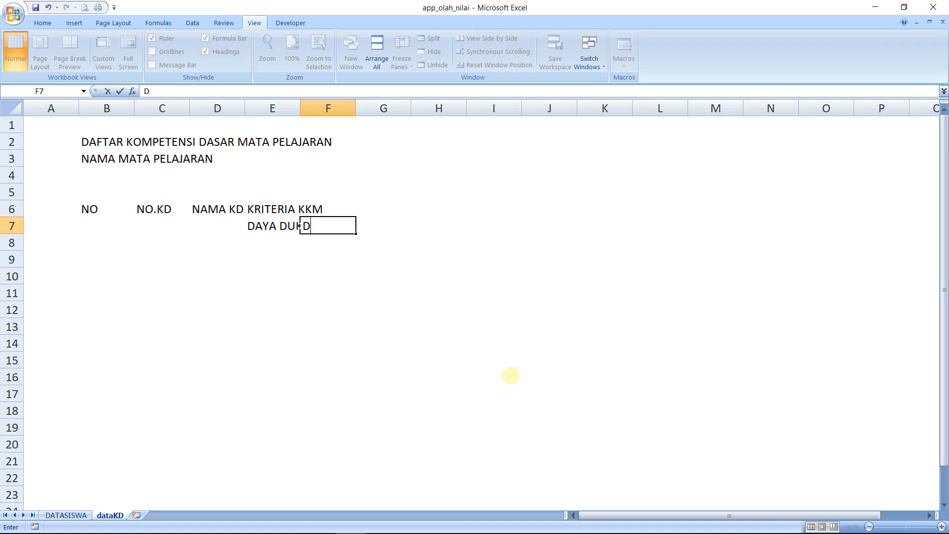
pyautogui.press('BackSpace')
pyautogui.press('BackSpace')
pyautogui.write('YA SERA')
pyautogui.press('Return')
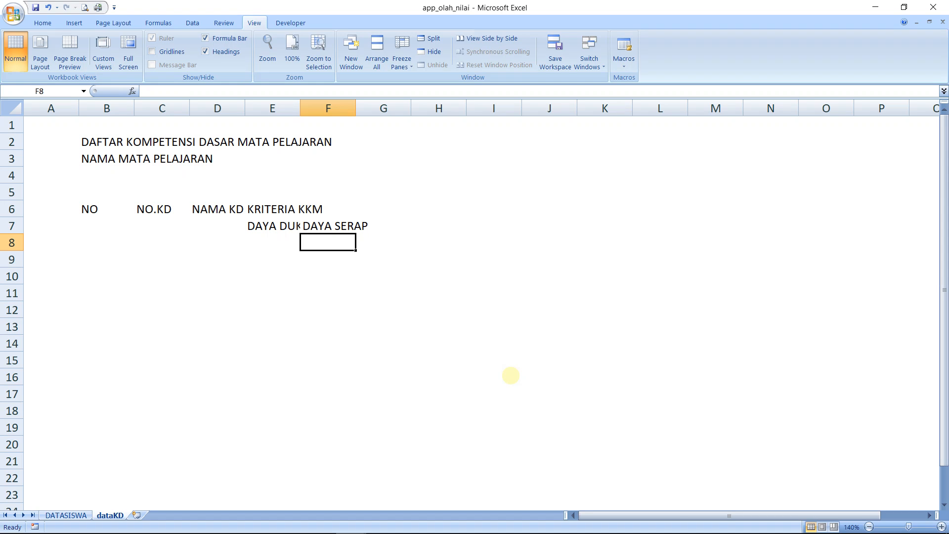
# Enter the subheader KOMPLEKSITAS in cell G7.
pyautogui.press('Up')
pyautogui.press('Right')
pyautogui.write('KO')
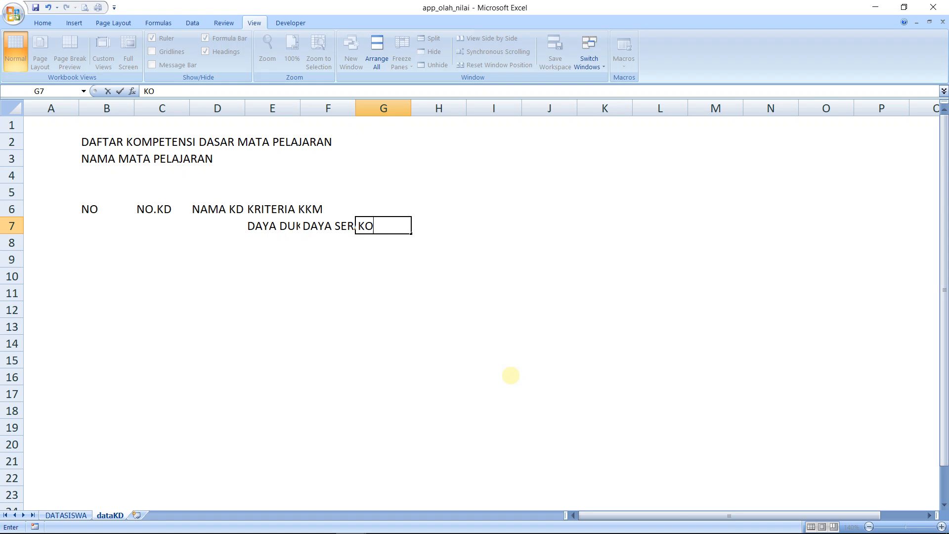
pyautogui.write('MPLEKSI')
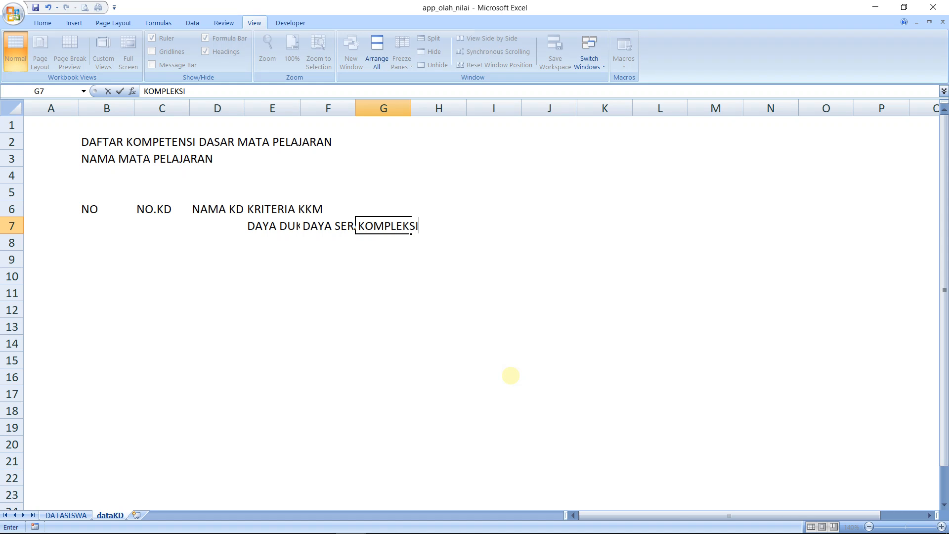
pyautogui.write('TAS')
pyautogui.press('Return')
# Enter the subheader KKM KD in cell H7.
pyautogui.press('Up')
pyautogui.press('Up')
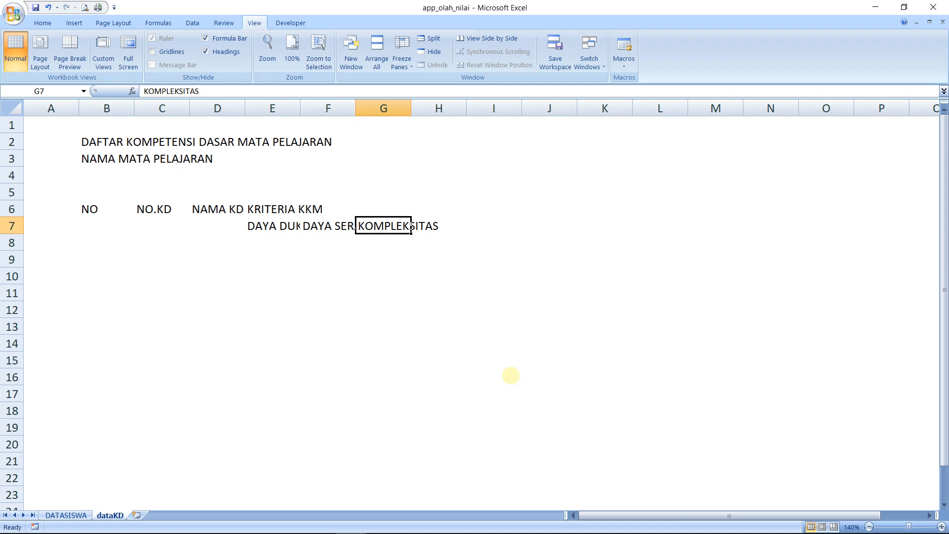
pyautogui.press('Down')
pyautogui.press('Right')
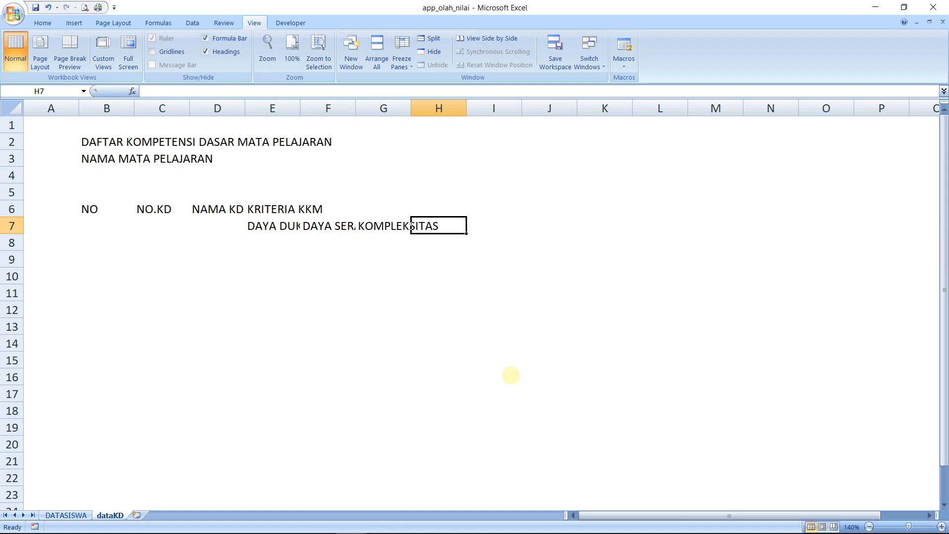
pyautogui.press('Up')
pyautogui.press('Down')
pyautogui.write('KK')
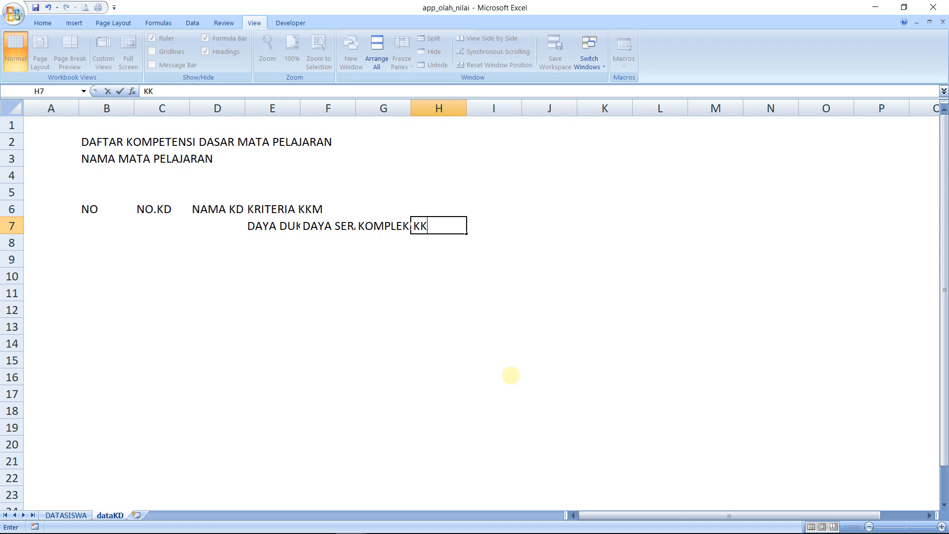
pyautogui.write('M PE')
pyautogui.press('BackSpace')
pyautogui.press('BackSpace')
pyautogui.write('KD')
pyautogui.press('Return')
# Apply all borders to the table header range B6:H7.
pyautogui.press('Up')
pyautogui.press('Up')
pyautogui.press('Left')
pyautogui.press('Left')
pyautogui.press('Left')
pyautogui.press('Left')
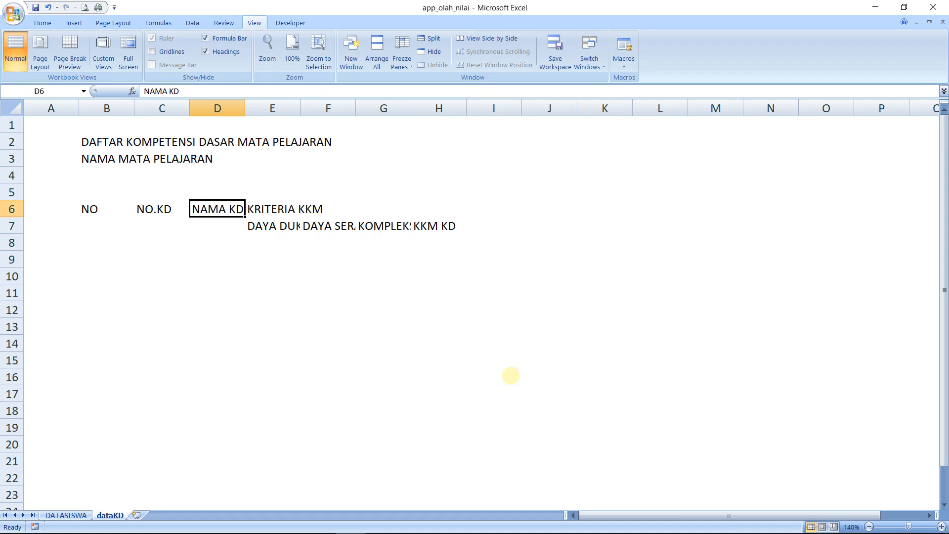
pyautogui.press('Left')
pyautogui.press('Left')
pyautogui.hotkey('shift', 'Right')
pyautogui.hotkey('shift', 'Right')
pyautogui.hotkey('shift', 'Right')
pyautogui.hotkey('shift', 'Right')
pyautogui.hotkey('shift', 'Right')
pyautogui.hotkey('shift', 'Right')
pyautogui.hotkey('shift', 'Down')
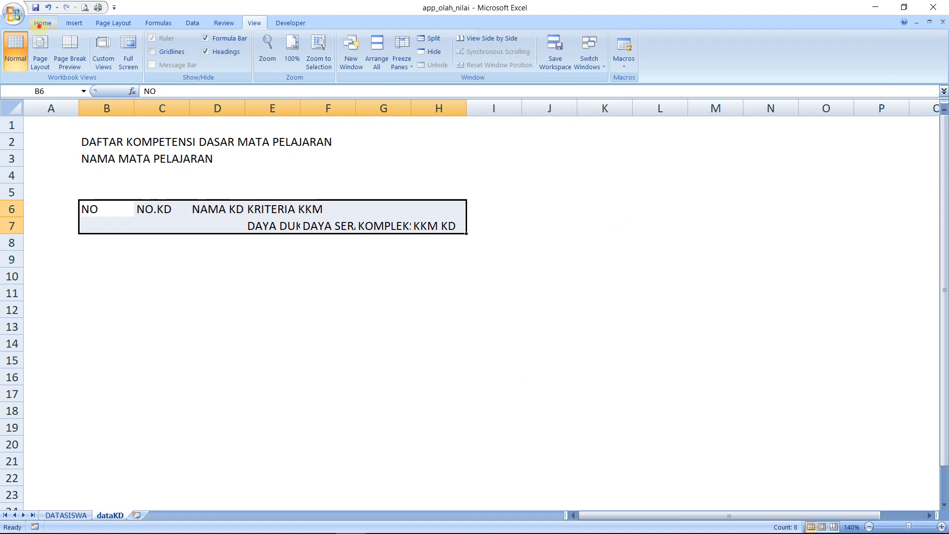
pyautogui.click(42, 22)
pyautogui.click(145, 61)
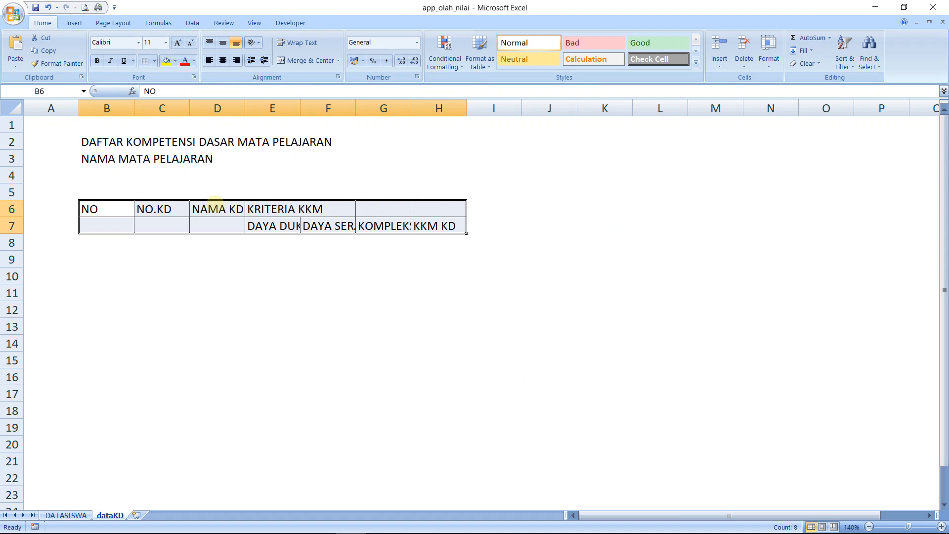
# Narrow column B and merge and center the NO header over cells B6:B7.
pyautogui.moveTo(134, 108); pyautogui.dragTo(120, 108)
pyautogui.click(102, 206)
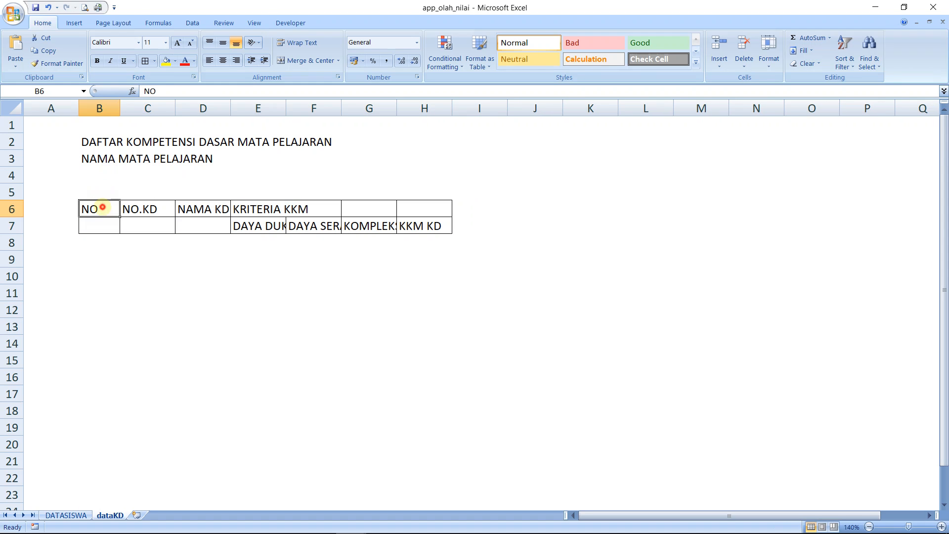
pyautogui.hotkey('shift', 'Down')
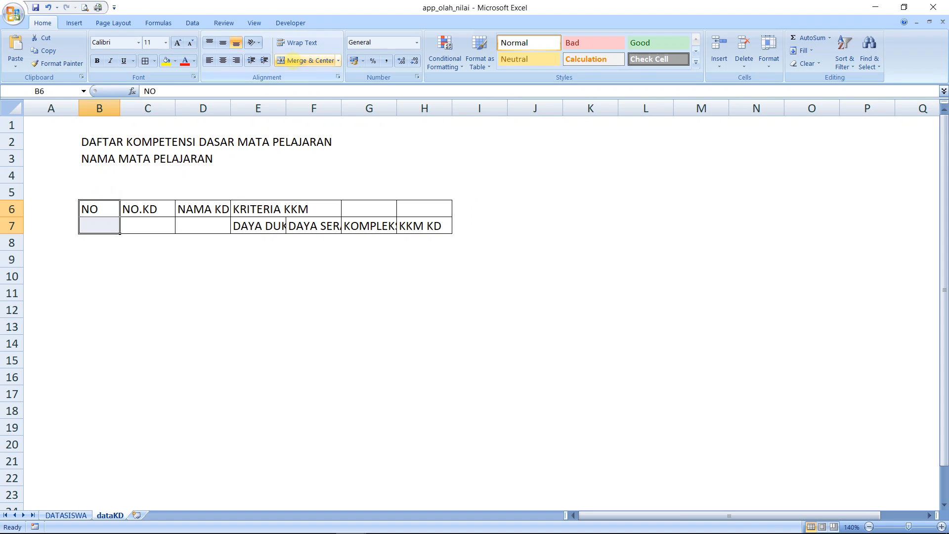
pyautogui.click(307, 61)
# Merge and center the NO.KD header over cells C6:C7 and the NAMA KD header over D6:D7.
pyautogui.click(155, 209)
pyautogui.hotkey('shift', 'Down')
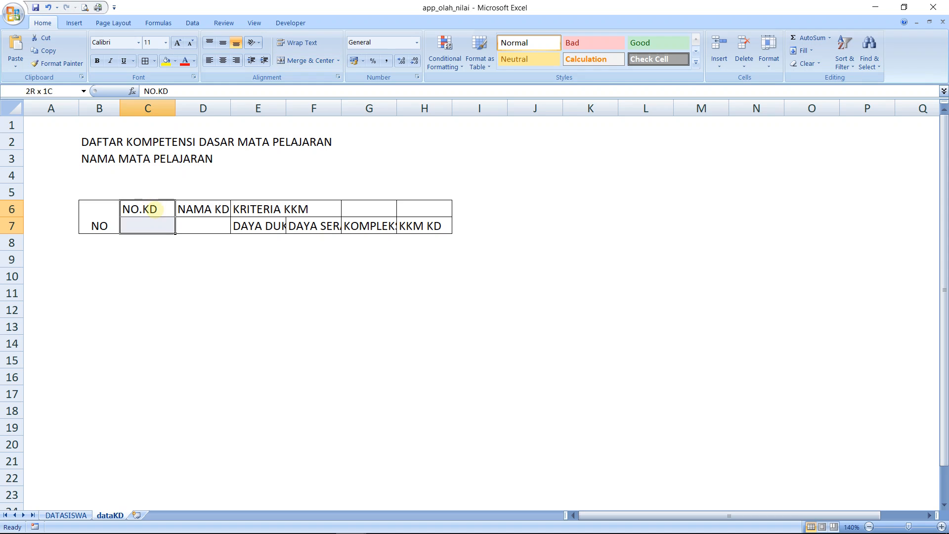
pyautogui.click(307, 60)
pyautogui.press('Right')
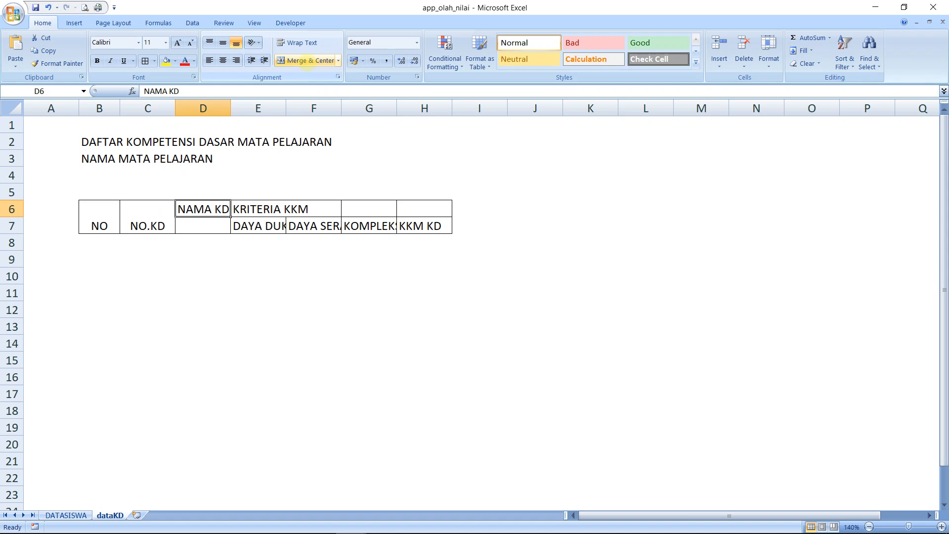
pyautogui.hotkey('shift', 'Down')
pyautogui.click(306, 60)
# Merge and center the KRITERIA KKM header across cells E6:G6.
pyautogui.press('Down')
pyautogui.press('Up')
pyautogui.press('Right')
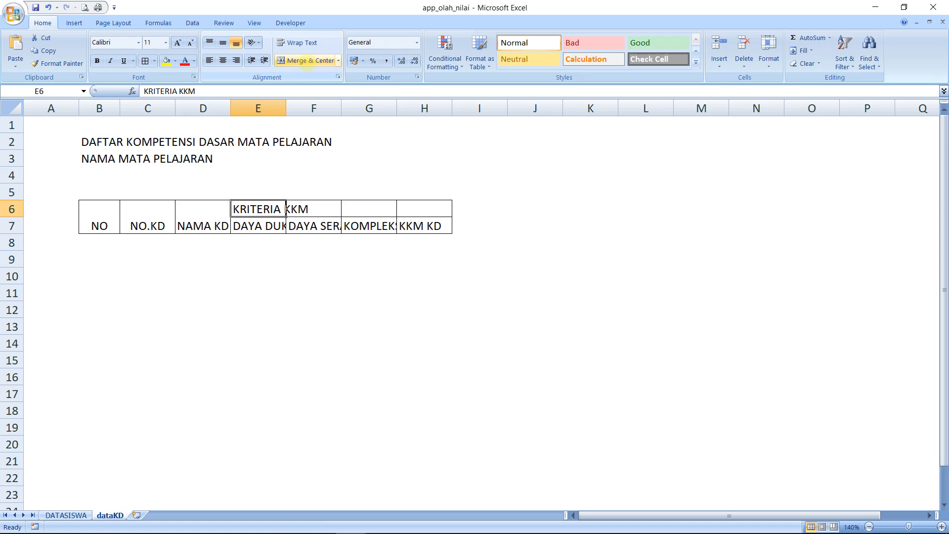
pyautogui.hotkey('shift', 'Right')
pyautogui.hotkey('shift', 'Right')
pyautogui.click(306, 60)
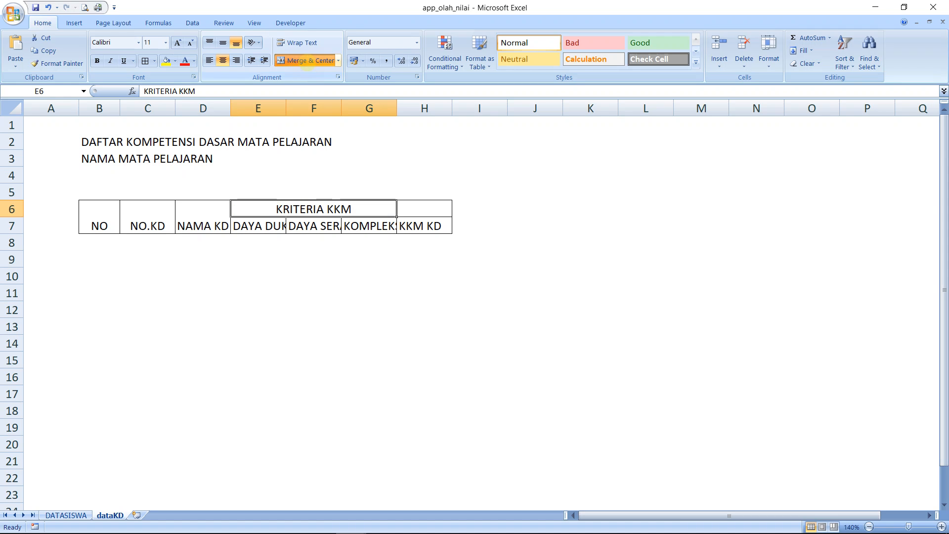
# Merge and center the KKM KD header over cells H6:H7.
pyautogui.press('Right')
pyautogui.hotkey('shift', 'Down')
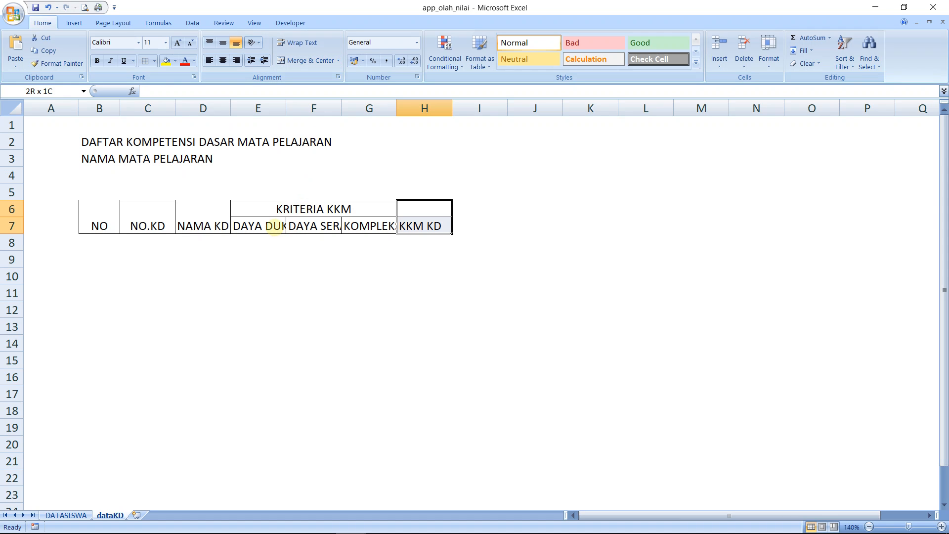
pyautogui.click(299, 61)
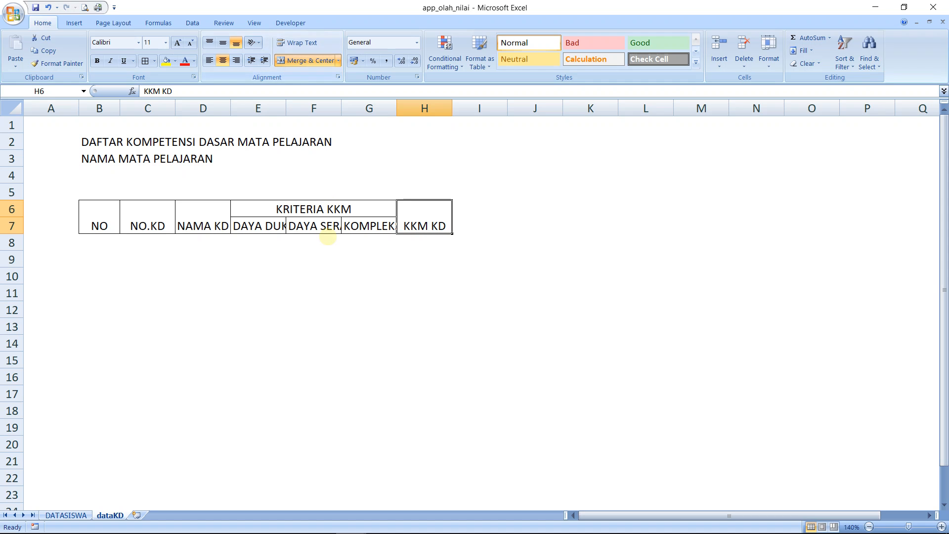
# Wrap the text in the header range B6:H7 and center it both vertically and horizontally.
pyautogui.moveTo(100, 216); pyautogui.dragTo(424, 225)
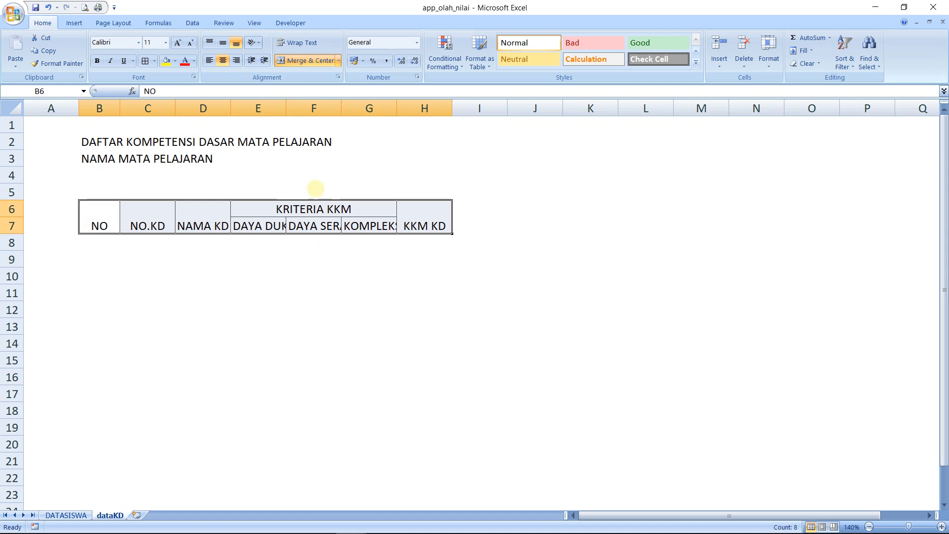
pyautogui.click(296, 44)
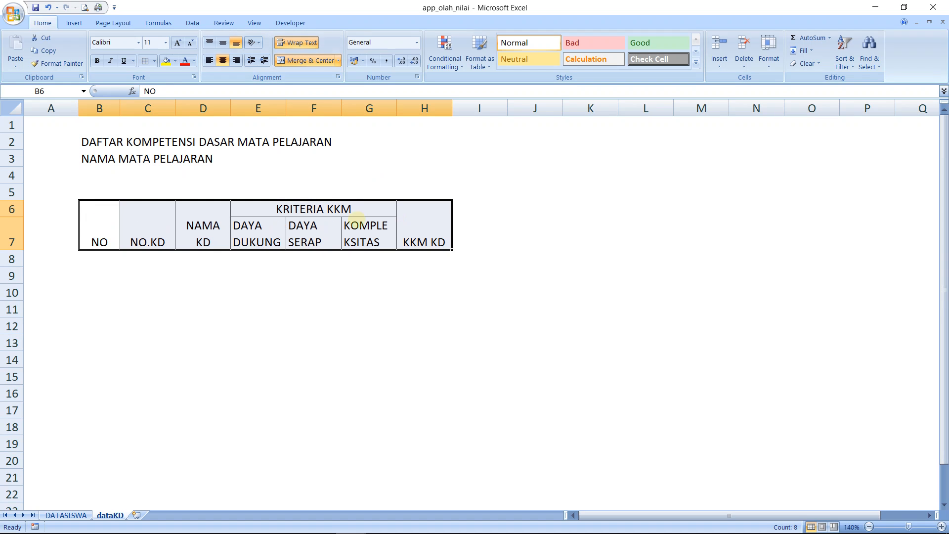
pyautogui.click(223, 43)
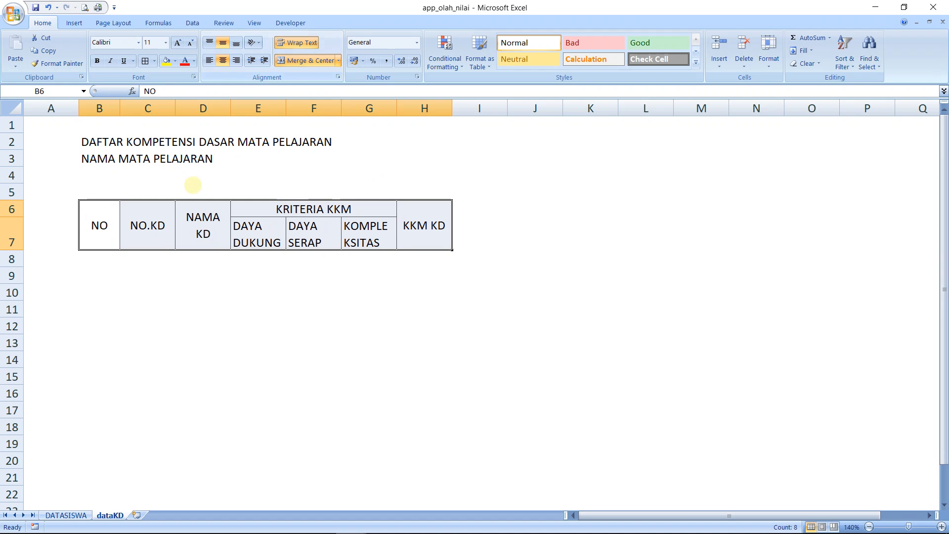
pyautogui.click(222, 60)
pyautogui.click(223, 60)
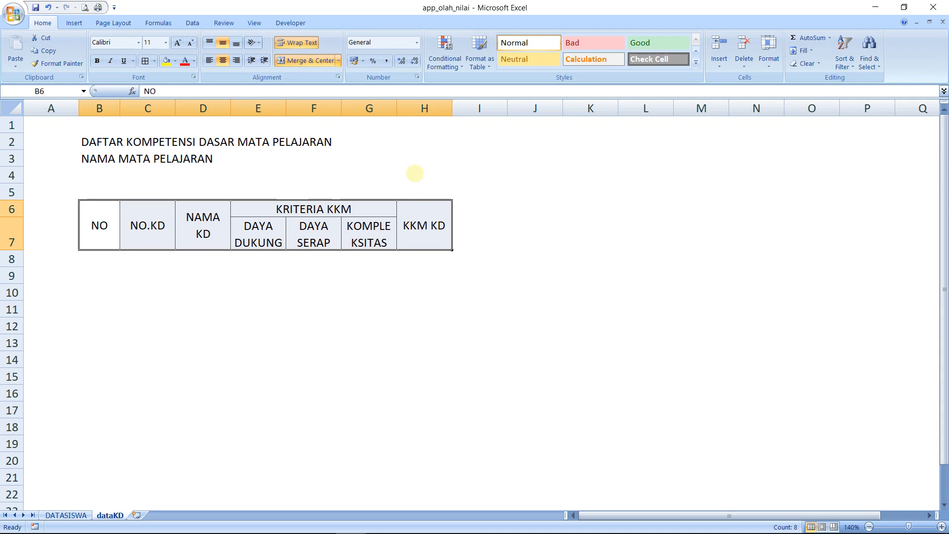
# Widen the three criteria columns E to G to one equal width.
pyautogui.moveTo(396, 108); pyautogui.dragTo(410, 108)
pyautogui.moveTo(341, 108); pyautogui.dragTo(361, 109)
pyautogui.moveTo(286, 108); pyautogui.dragTo(402, 108)
pyautogui.moveTo(296, 108); pyautogui.dragTo(295, 109)
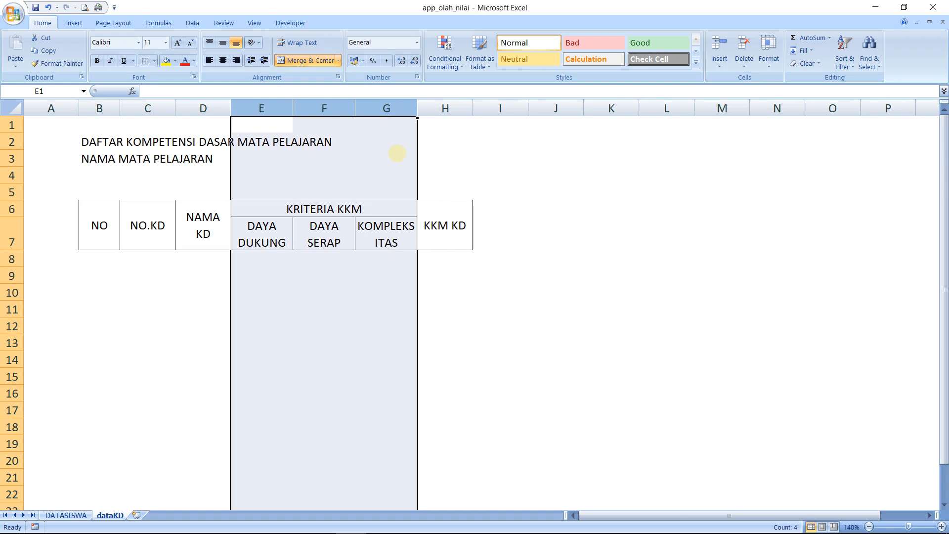
# Widen column D so the NAMA KD column has room for long competency names.
pyautogui.click(391, 228)
pyautogui.click(275, 240)
pyautogui.hotkey('shift', 'Right')
pyautogui.hotkey('shift', 'Right')
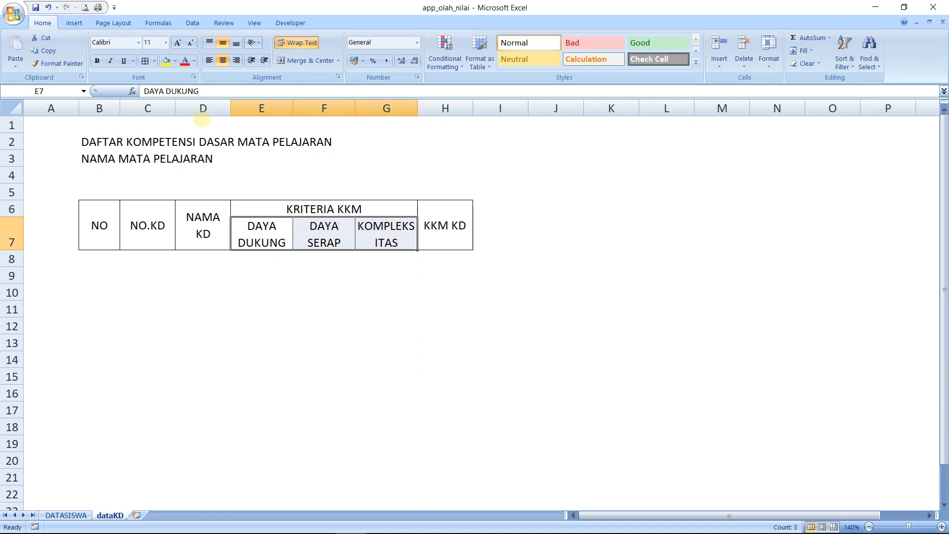
pyautogui.moveTo(230, 108); pyautogui.dragTo(345, 109)
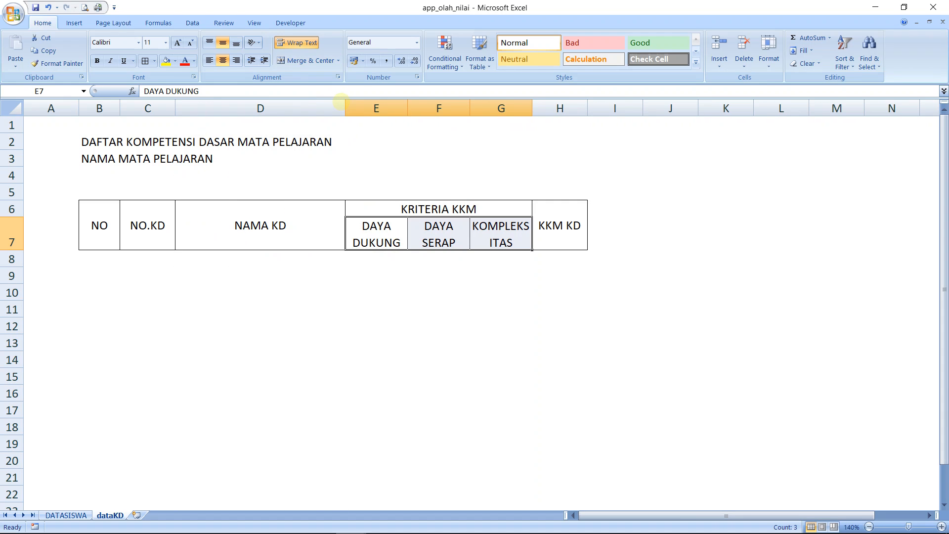
# Enter the row numbers 1 and 2 in cells B8 and B9 of the NO column.
pyautogui.click(584, 254)
pyautogui.press('Left')
pyautogui.press('Left')
pyautogui.press('Left')
pyautogui.press('Left')
pyautogui.press('Left')
pyautogui.press('Left')
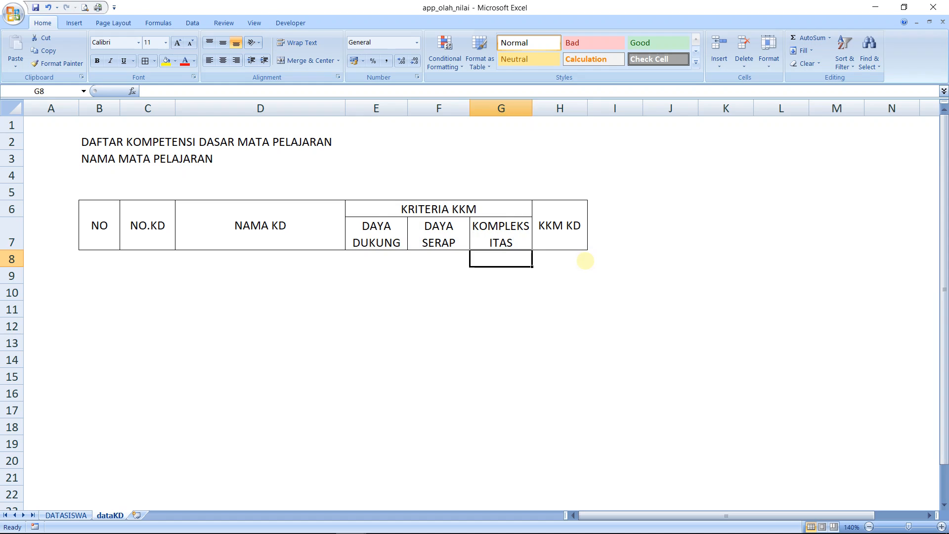
pyautogui.write('1')
pyautogui.press('Return')
pyautogui.write('2')
pyautogui.press('Return')
# Fill the number series down to 11 in cell B18 and center the numbers horizontally.
pyautogui.press('Up')
pyautogui.press('Up')
pyautogui.hotkey('shift', 'Down')
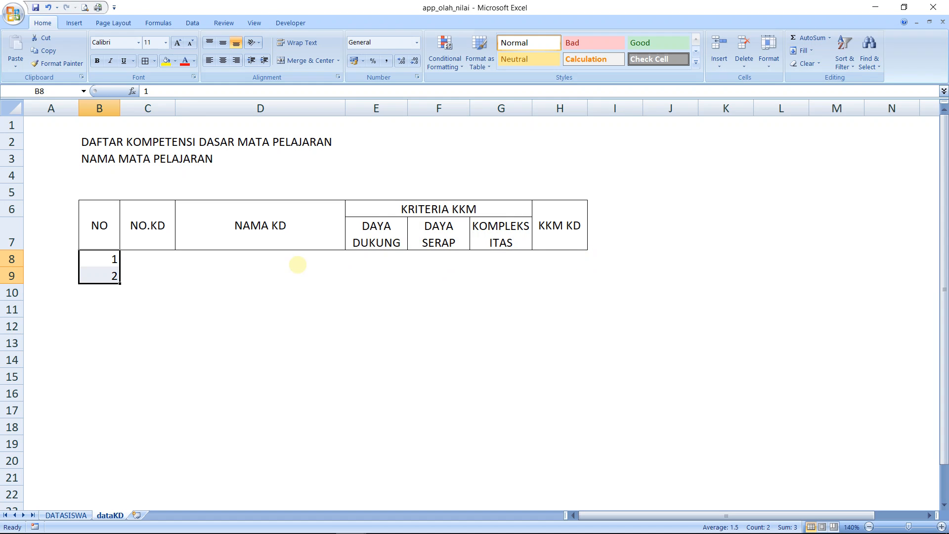
pyautogui.moveTo(120, 284); pyautogui.dragTo(118, 434)
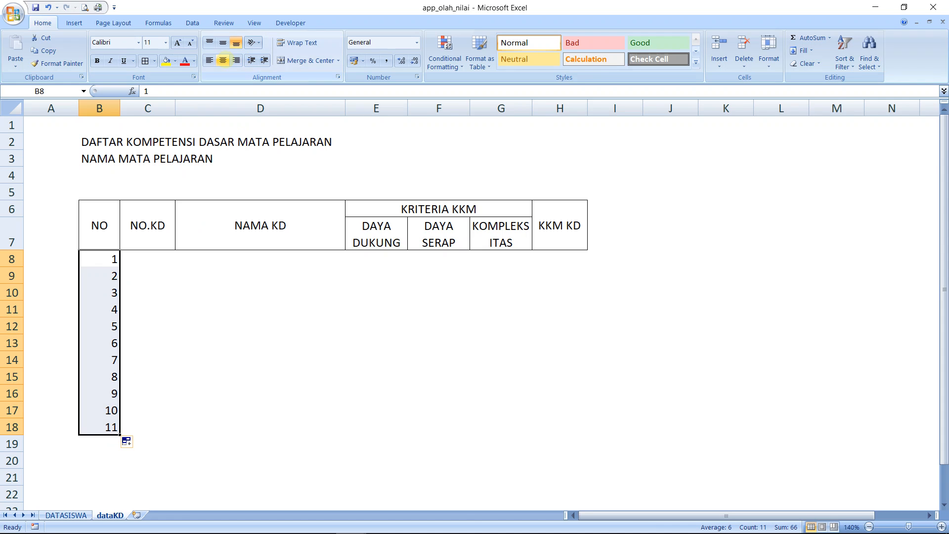
pyautogui.click(223, 60)
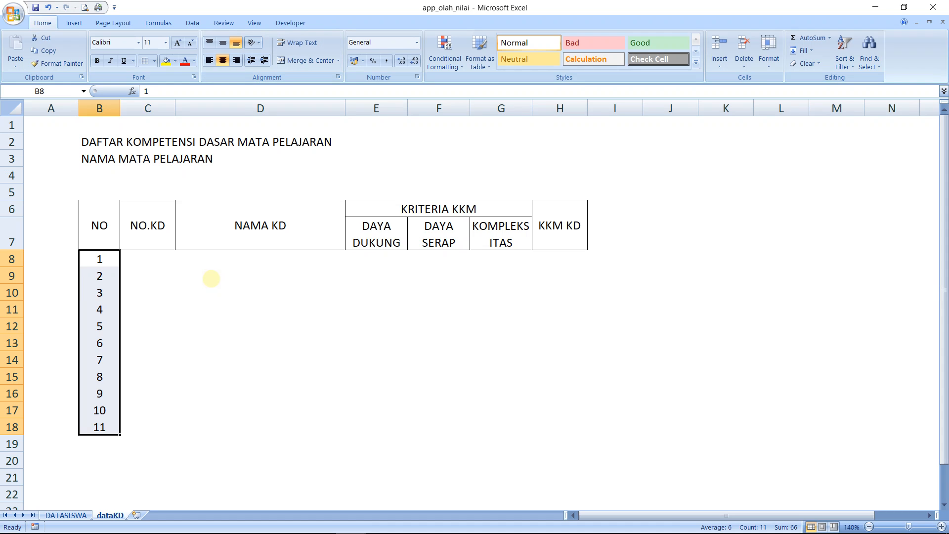
# Apply all borders to the table body range B8:H18.
pyautogui.press('Down')
pyautogui.press('Up')
pyautogui.hotkey('shift', 'Right')
pyautogui.hotkey('shift', 'Right')
pyautogui.hotkey('shift', 'Right')
pyautogui.hotkey('shift', 'Right')
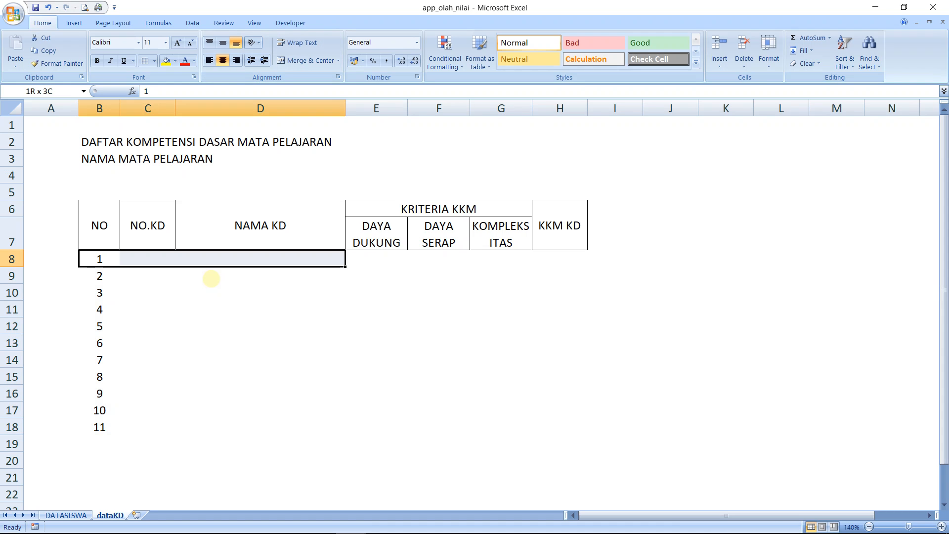
pyautogui.hotkey('shift', 'Right')
pyautogui.hotkey('shift', 'Right')
pyautogui.hotkey('shift', 'Down')
pyautogui.hotkey('shift', 'Down')
pyautogui.hotkey('shift', 'Down')
pyautogui.hotkey('shift', 'Down')
pyautogui.hotkey('shift', 'Down')
pyautogui.hotkey('shift', 'Down')
pyautogui.hotkey('shift', 'Down')
pyautogui.hotkey('shift', 'Down')
pyautogui.hotkey('shift', 'Down')
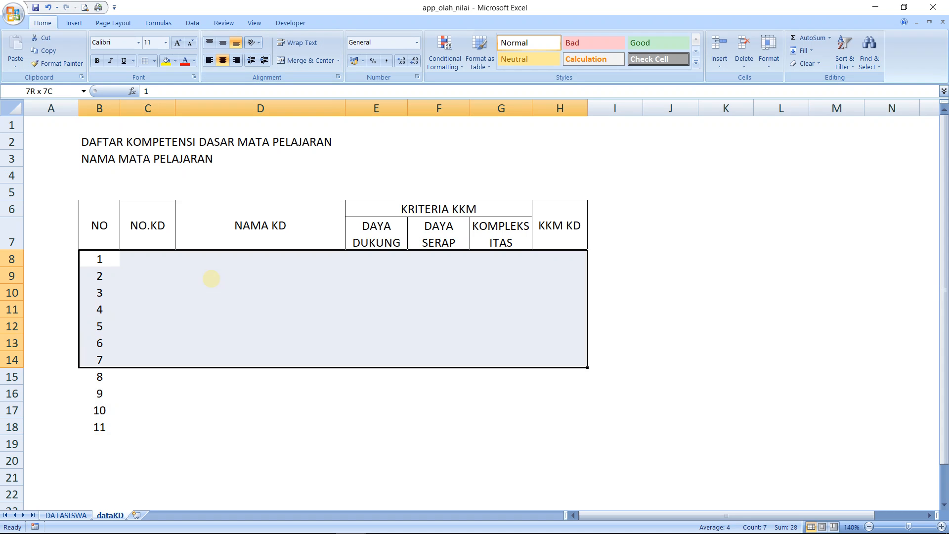
pyautogui.hotkey('shift', 'Down')
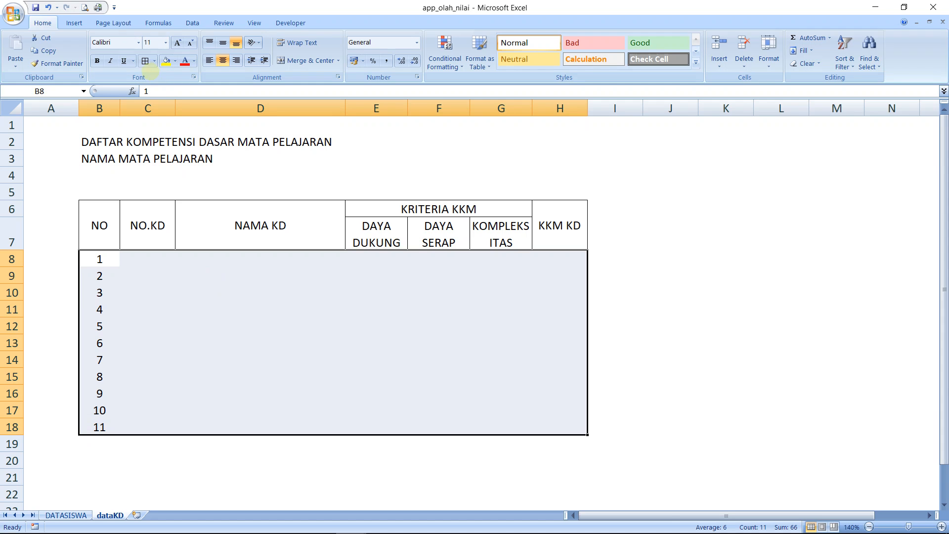
pyautogui.click(145, 60)
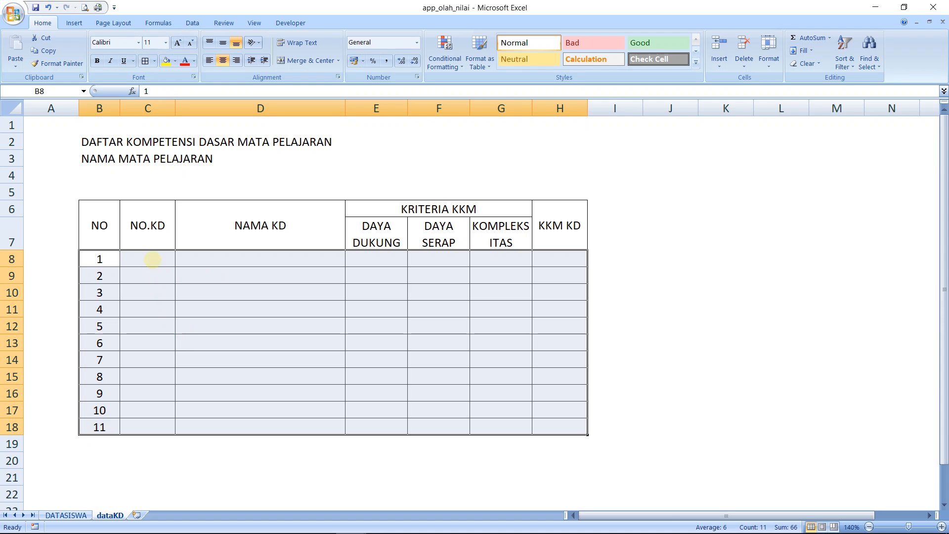
# Enter the title line KD PENGETAHUAN in cell B4.
pyautogui.click(152, 259)
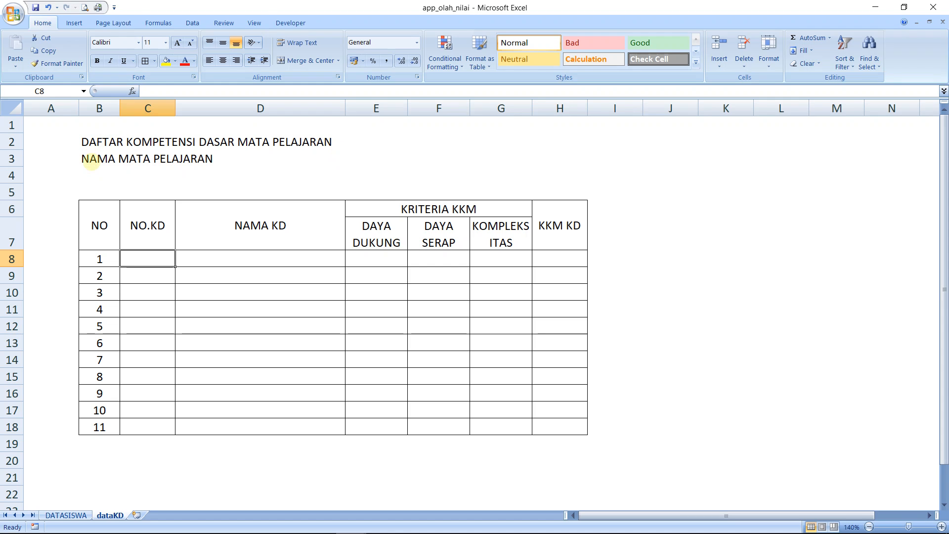
pyautogui.click(93, 171)
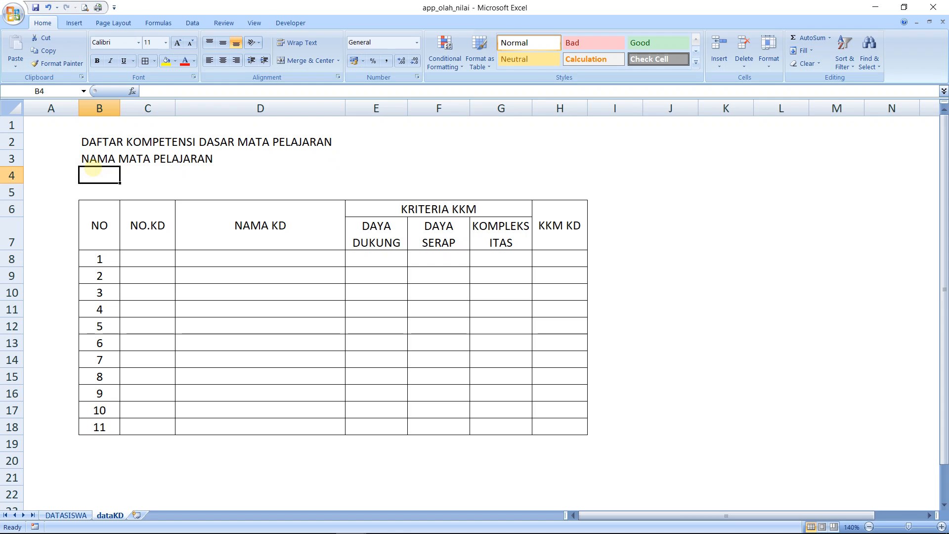
pyautogui.write('KD')
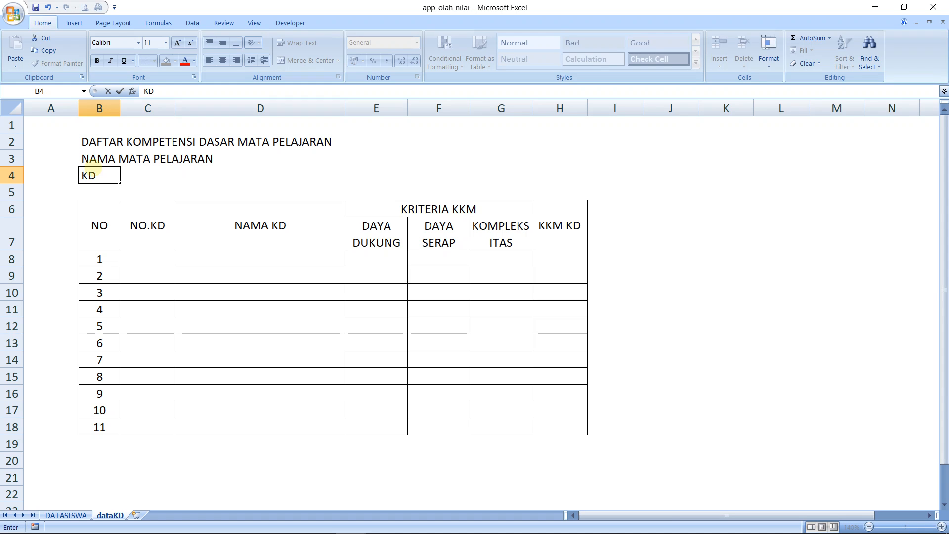
pyautogui.write(' PENGETAHUAN')
pyautogui.press('Return')
pyautogui.press('Return')
pyautogui.press('Return')
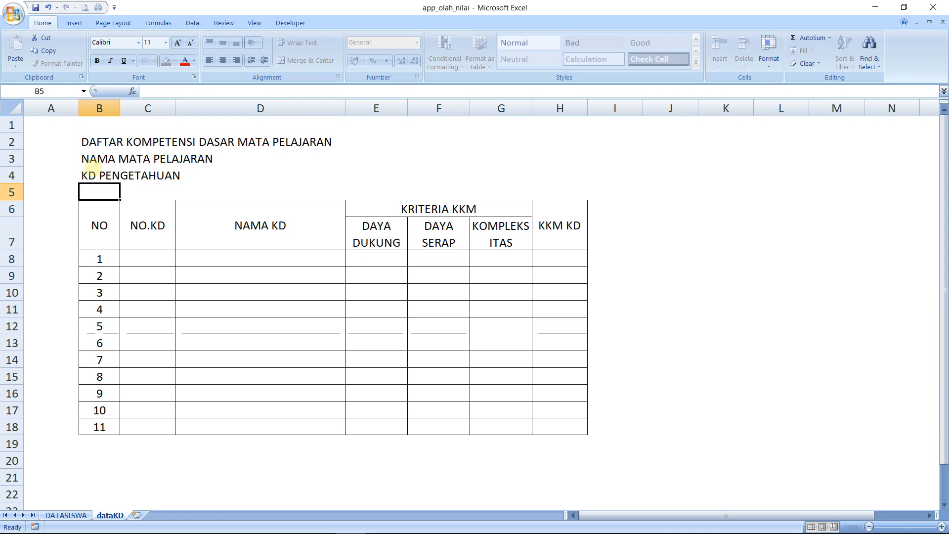
pyautogui.press('Right')
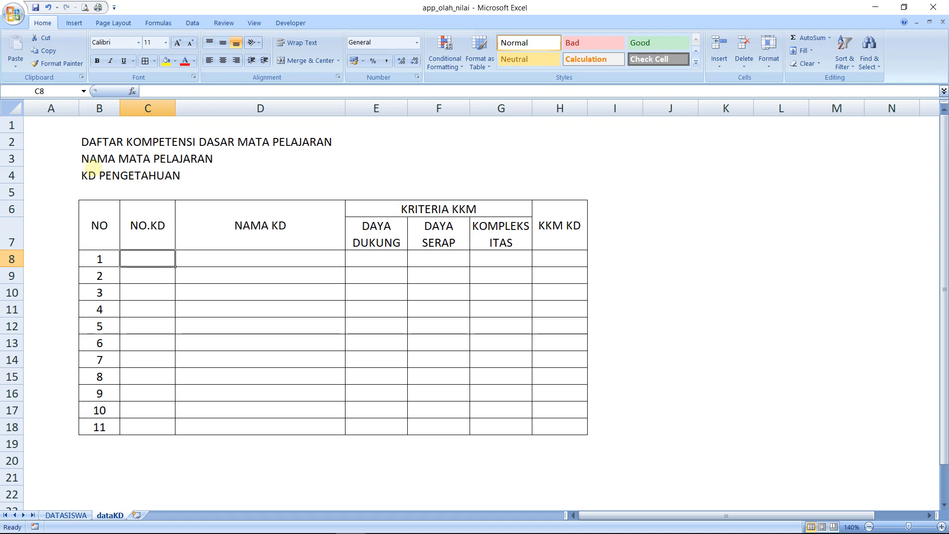
# Rename the dataKD sheet as dataKDP.
pyautogui.rightClick(121, 514)
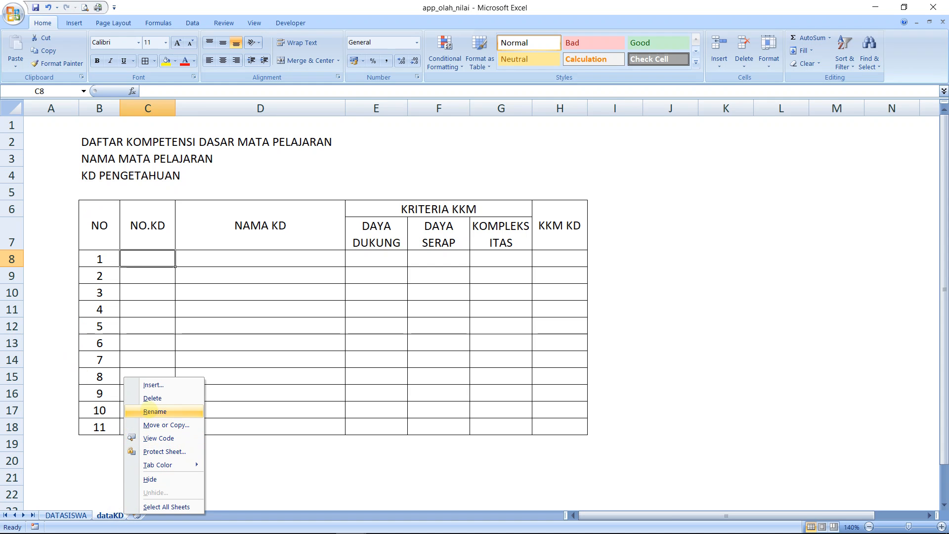
pyautogui.click(148, 411)
pyautogui.press('End')
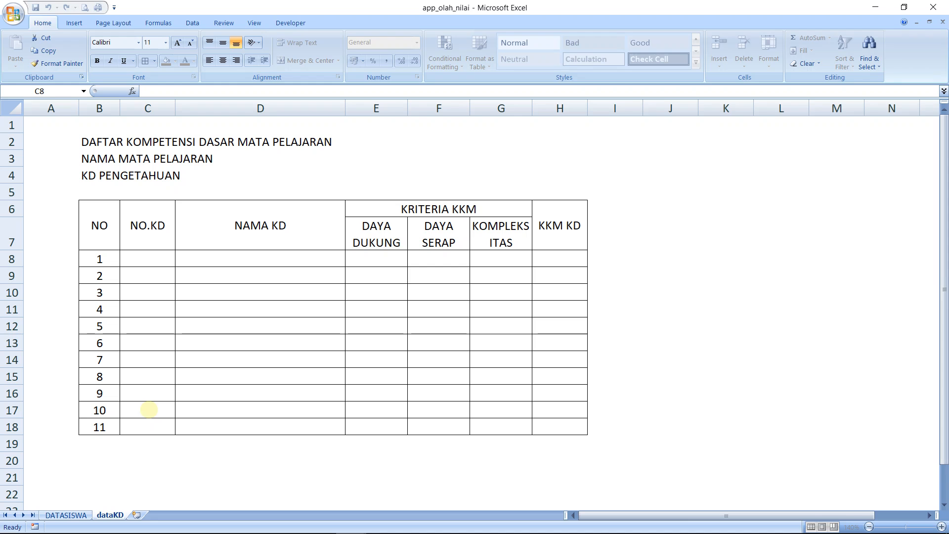
pyautogui.write('P')
pyautogui.press('Return')
# Enter the KD numbers 3.1, 3.2 and 3.3 in cells C8 to C10.
pyautogui.click(164, 304)
pyautogui.press('Up')
pyautogui.press('Up')
pyautogui.press('Up')
pyautogui.write('3.1')
pyautogui.press('Return')
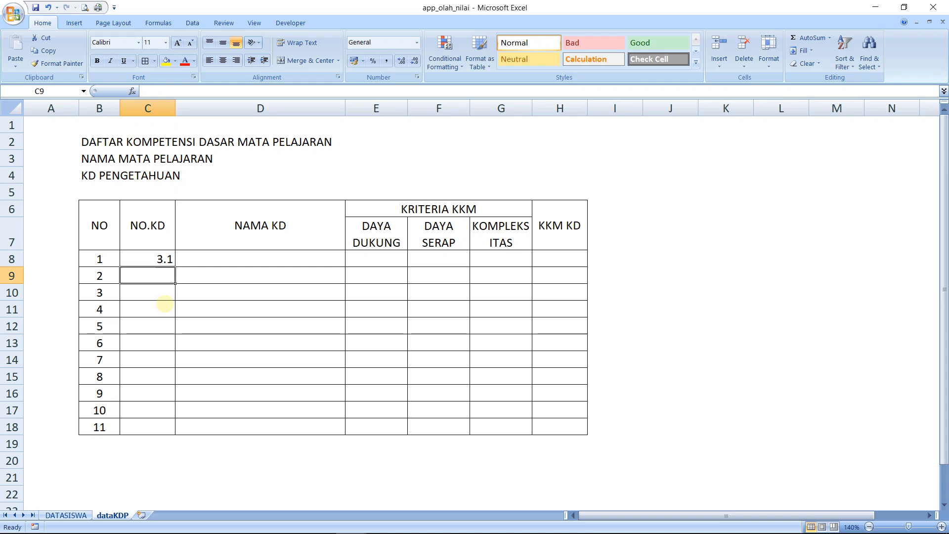
pyautogui.write('..2')
pyautogui.press('Return')
pyautogui.write('3.3')
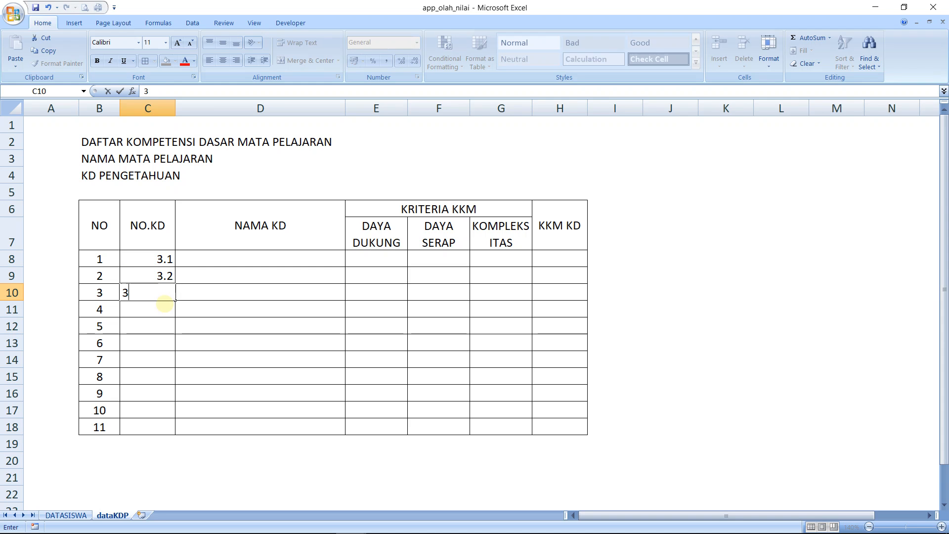
pyautogui.press('Return')
# Enter the KD numbers 3.4, 3.5 and 3.6 in cells C11 to C13.
pyautogui.write('3.4')
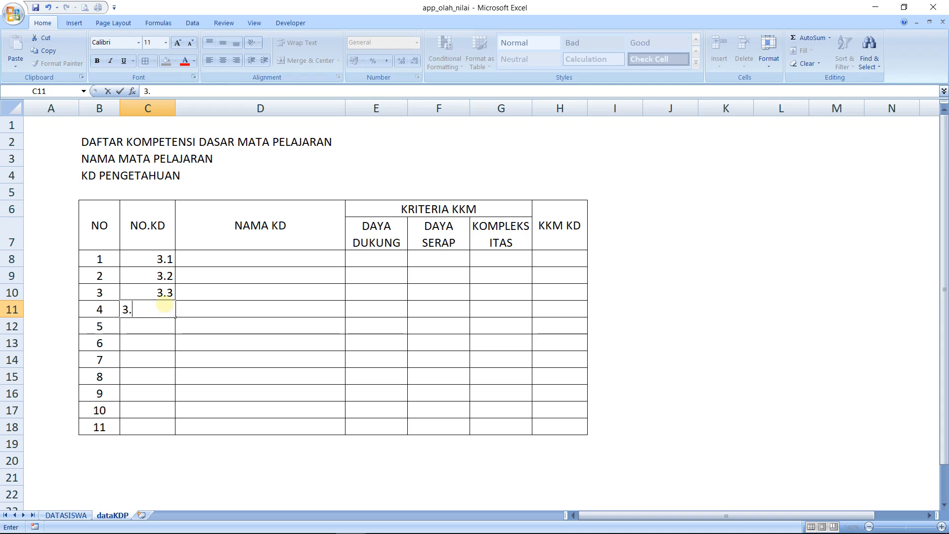
pyautogui.press('Return')
pyautogui.write('3.5')
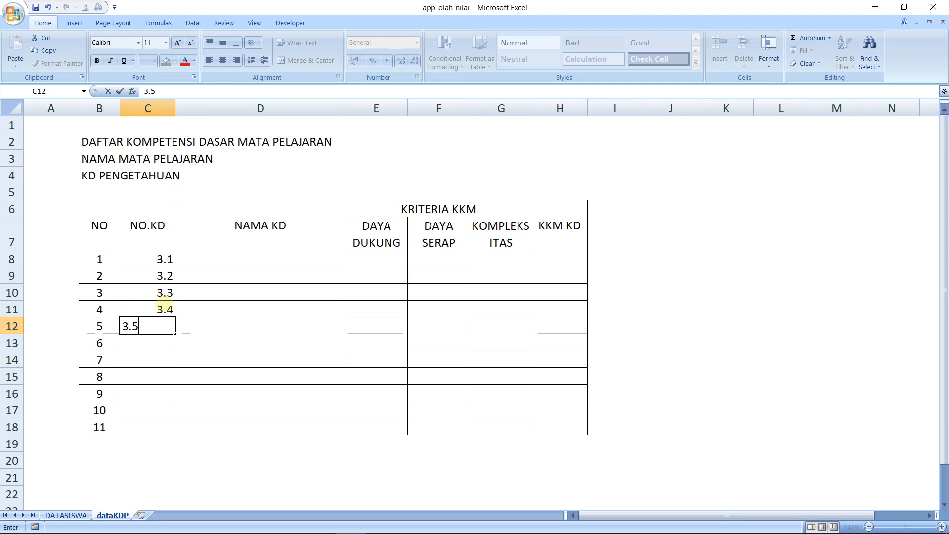
pyautogui.press('Return')
pyautogui.write('3.5')
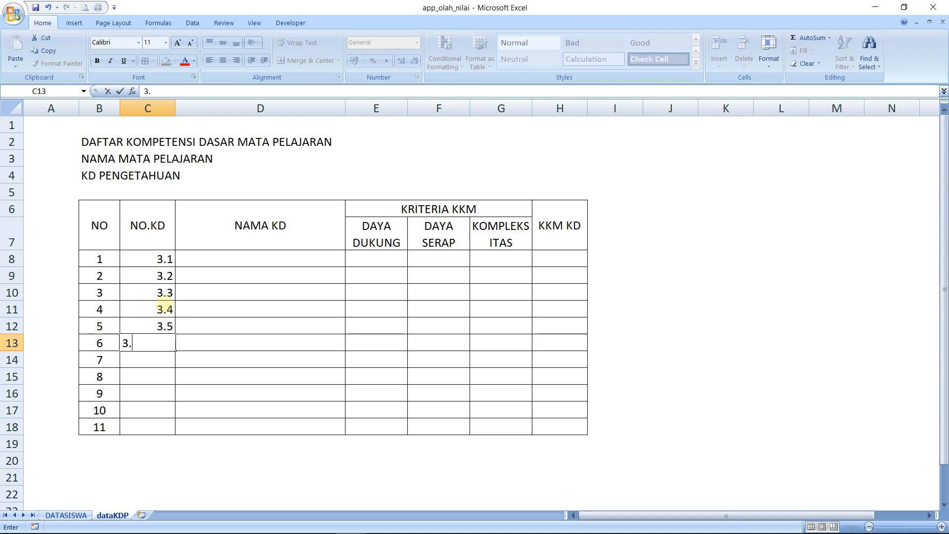
pyautogui.press('BackSpace')
pyautogui.write('6')
pyautogui.press('Return')
# Extend the KD number series from cells C8 and C9 down to cell C18.
pyautogui.press('Up')
pyautogui.press('Up')
pyautogui.press('Up')
pyautogui.press('Up')
pyautogui.press('Up')
pyautogui.press('Up')
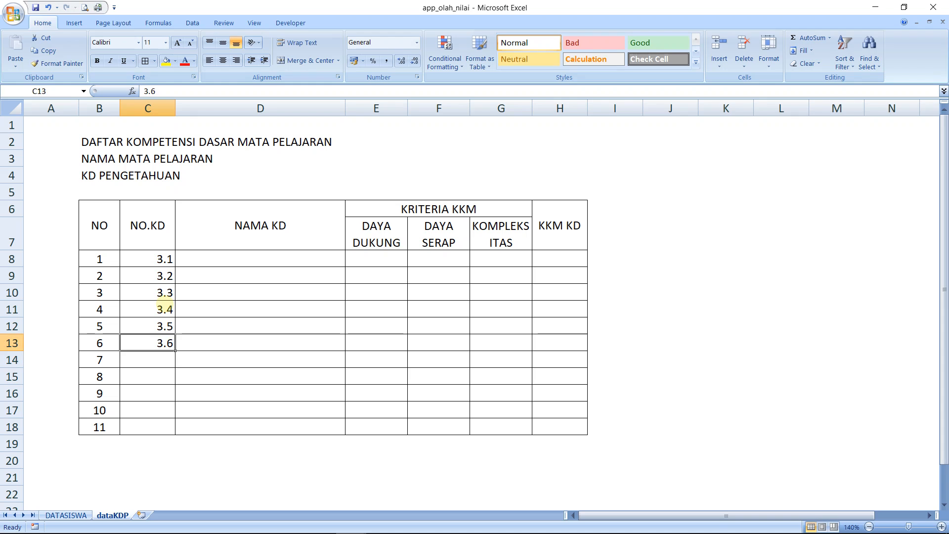
pyautogui.hotkey('shift', 'Down')
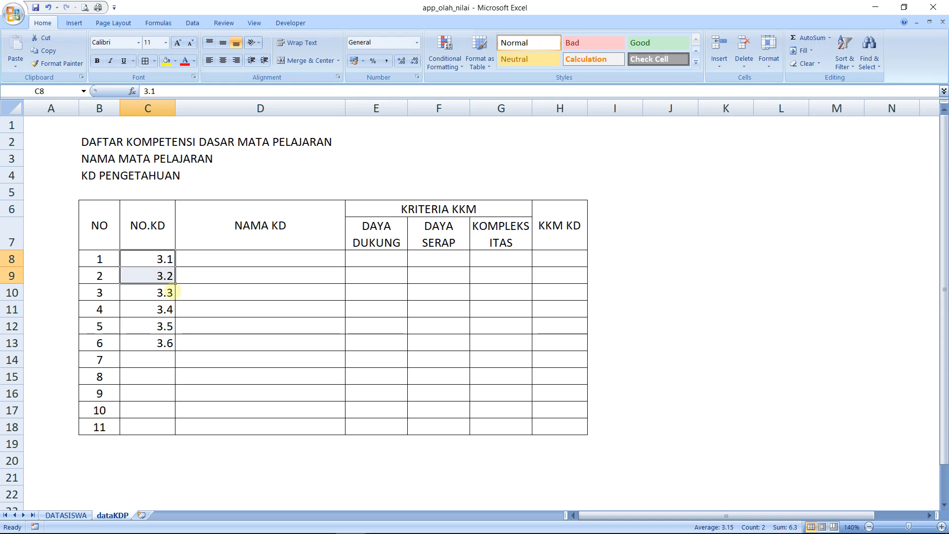
pyautogui.moveTo(175, 285); pyautogui.dragTo(174, 430)
# Enter the number 3.1 as the KD number in cell C17.
pyautogui.click(165, 410)
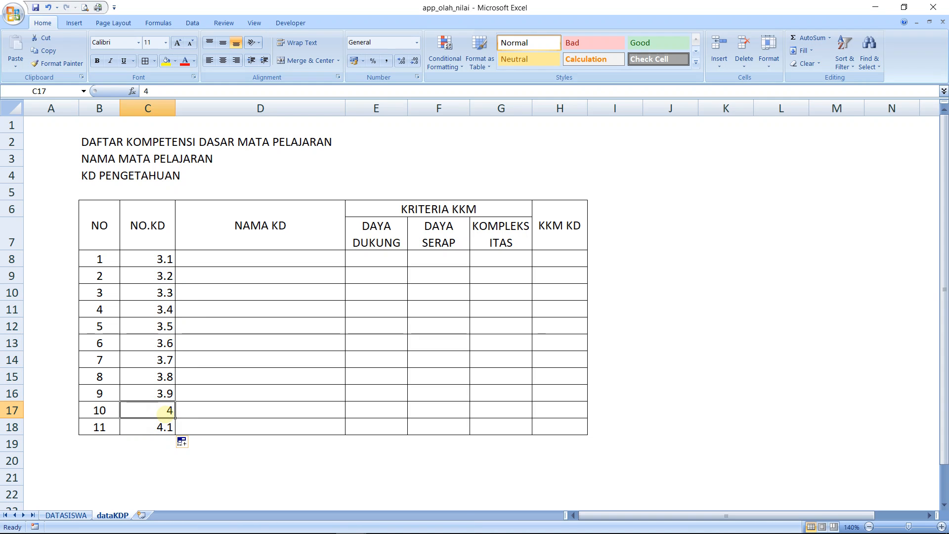
pyautogui.write('3.1')
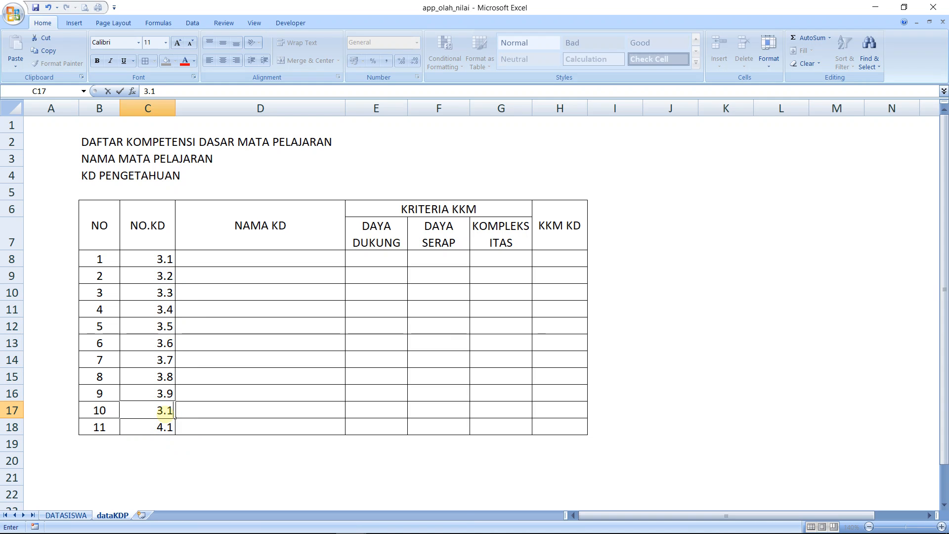
pyautogui.press('Return')
pyautogui.click(165, 410)
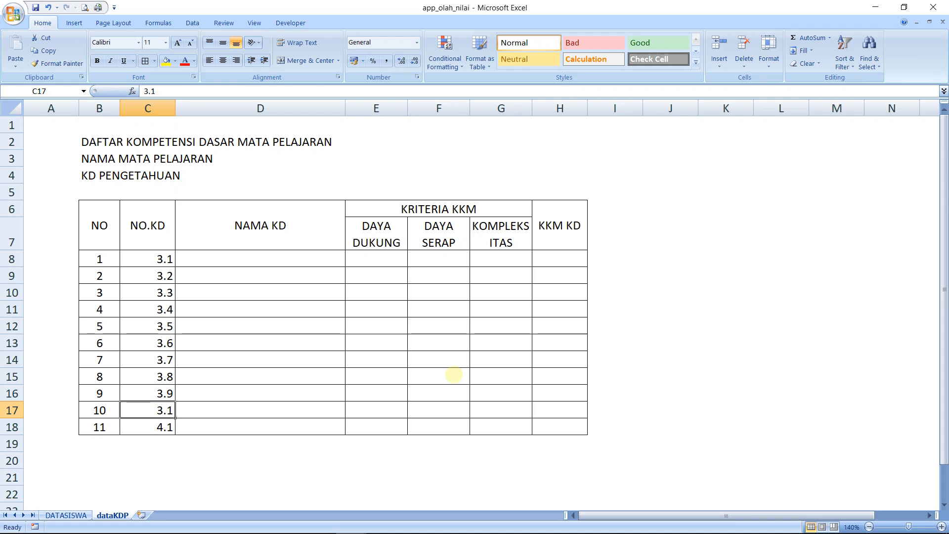
pyautogui.press('Up')
pyautogui.press('Up')
pyautogui.press('Up')
pyautogui.press('Up')
pyautogui.press('Up')
pyautogui.press('Up')
pyautogui.press('Up')
pyautogui.press('Up')
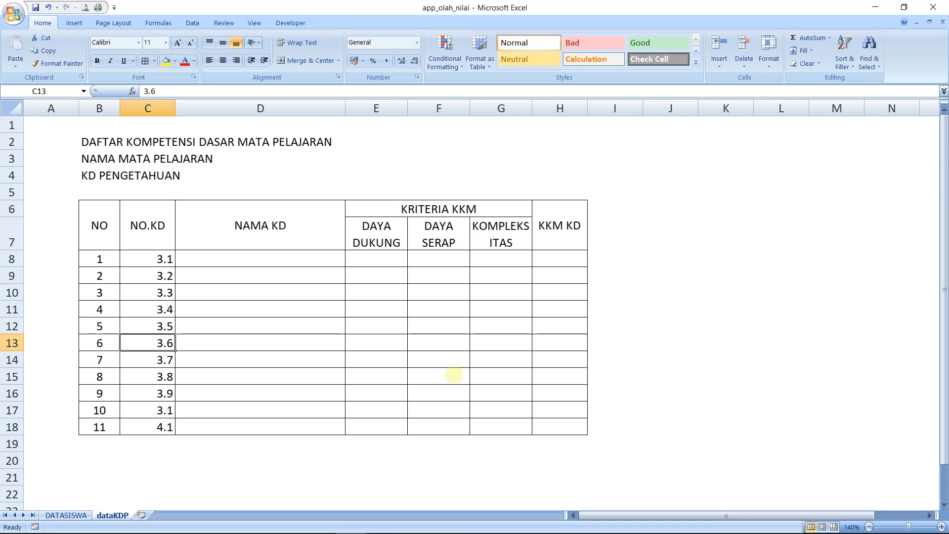
pyautogui.press('Down')
pyautogui.press('Down')
pyautogui.press('Down')
pyautogui.press('Down')
pyautogui.press('Down')
pyautogui.press('Down')
pyautogui.press('Down')
pyautogui.press('Down')
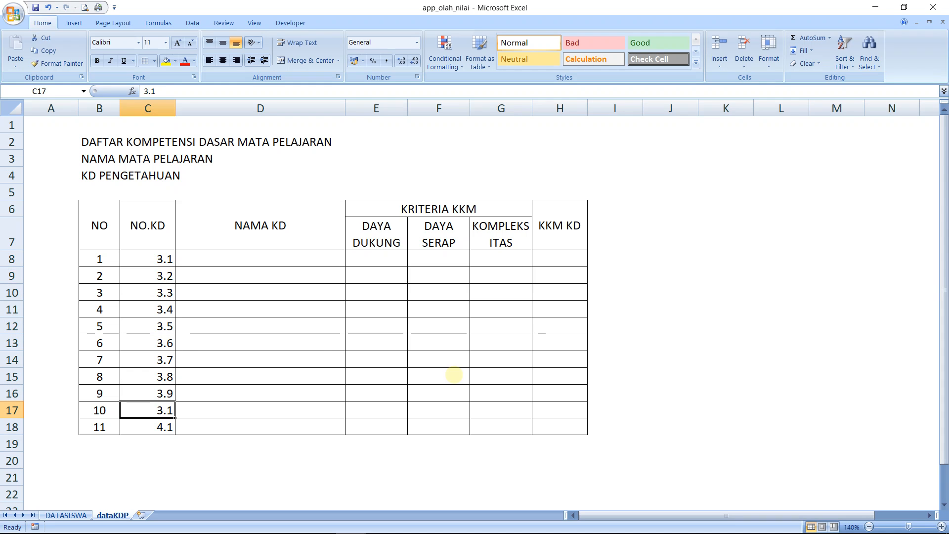
# Enter the KD numbers 3.10 and 3.11 as text in cells C17 and C18.
pyautogui.write("'")
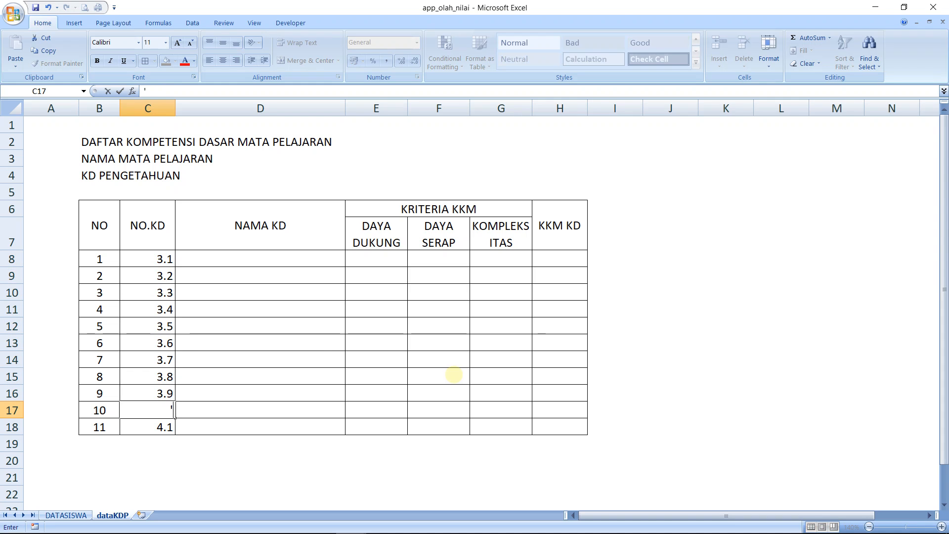
pyautogui.write('3.10')
pyautogui.press('Return')
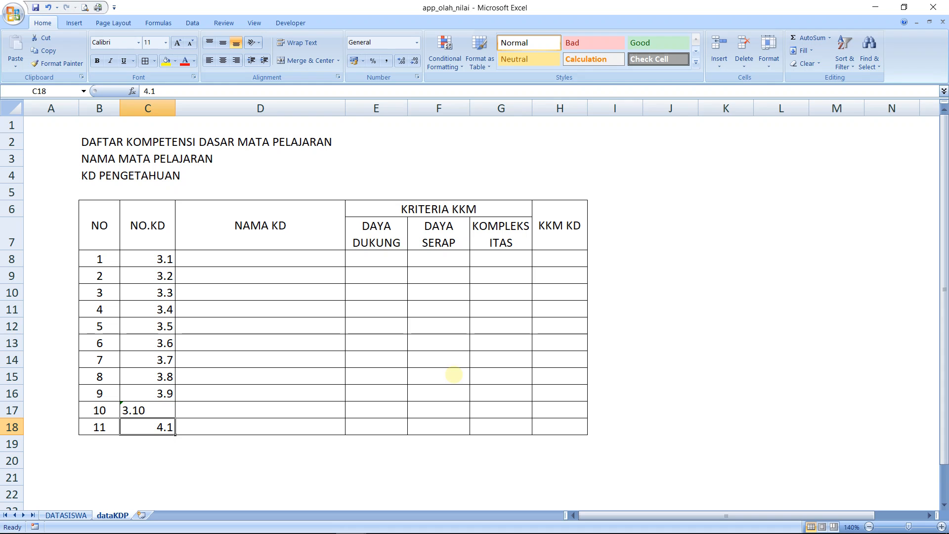
pyautogui.write("'3")
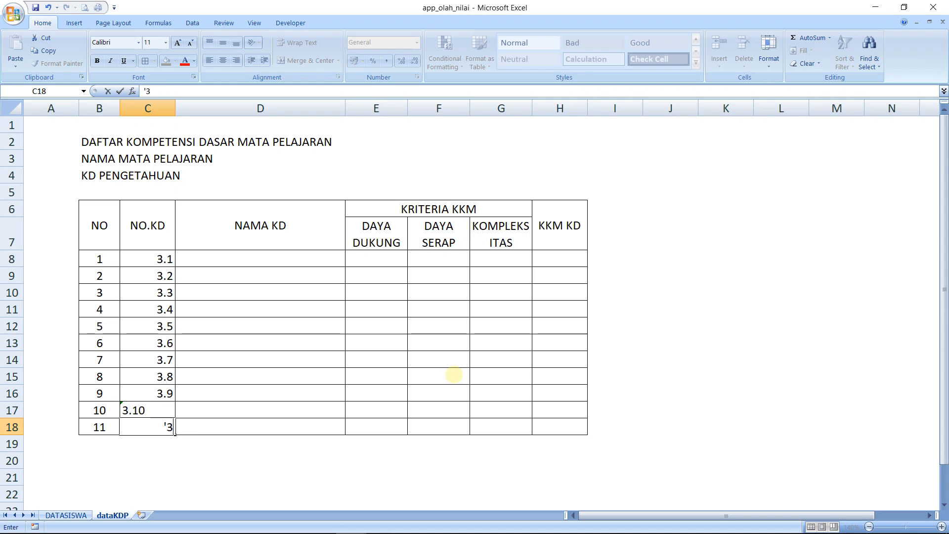
pyautogui.write('.11')
pyautogui.press('Return')
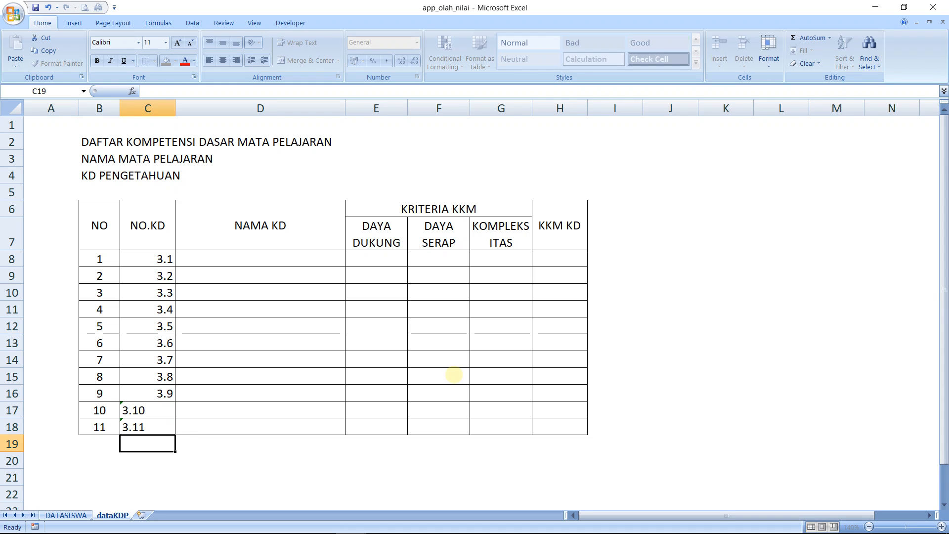
# Center the KD numbers in cells C8 to C18 horizontally.
pyautogui.press('Up')
pyautogui.press('Up')
pyautogui.press('Up')
pyautogui.press('Up')
pyautogui.press('Up')
pyautogui.press('Up')
pyautogui.press('Up')
pyautogui.press('Up')
pyautogui.press('Up')
pyautogui.press('Up')
pyautogui.press('Up')
pyautogui.hotkey('shift', 'Down')
pyautogui.hotkey('shift', 'Down')
pyautogui.hotkey('shift', 'Down')
pyautogui.hotkey('shift', 'Down')
pyautogui.hotkey('shift', 'Down')
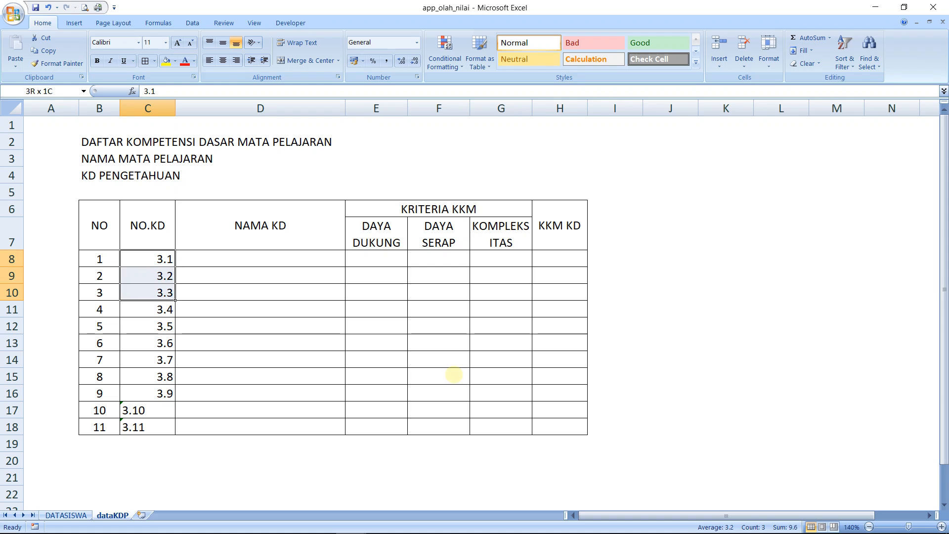
pyautogui.hotkey('shift', 'Down')
pyautogui.hotkey('shift', 'Down')
pyautogui.hotkey('shift', 'Down')
pyautogui.hotkey('shift', 'Down')
pyautogui.hotkey('shift', 'Down')
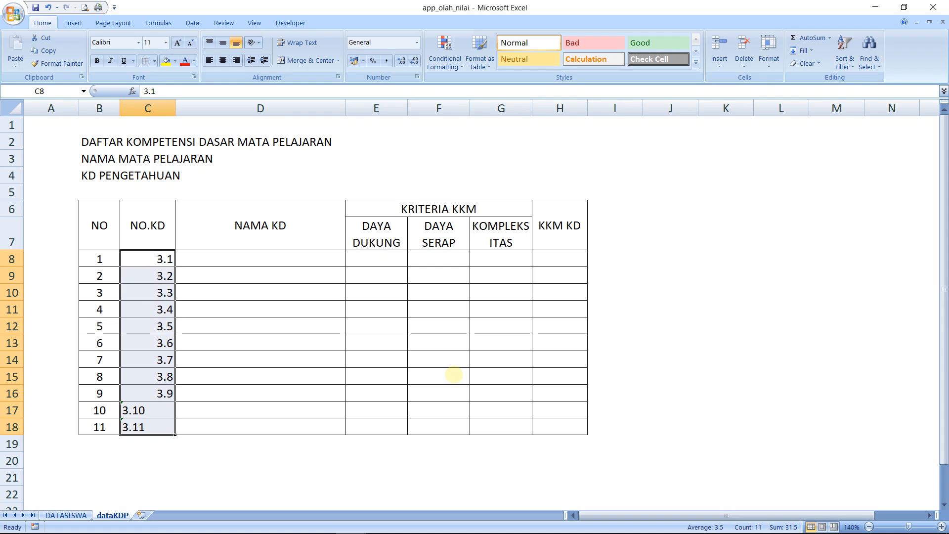
pyautogui.click(223, 60)
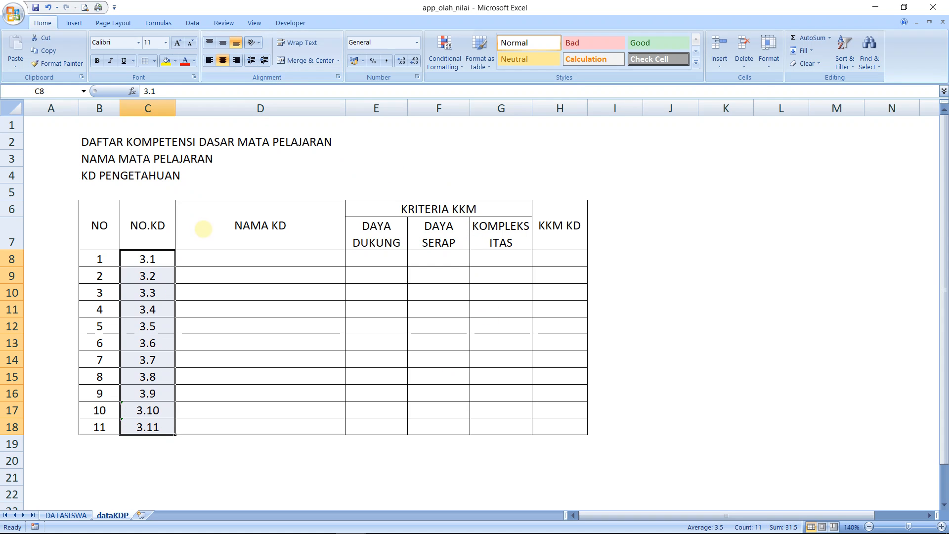
# Widen the NAMA KD column D slightly.
pyautogui.click(209, 253)
pyautogui.moveTo(345, 108); pyautogui.dragTo(362, 109)
pyautogui.click(314, 275)
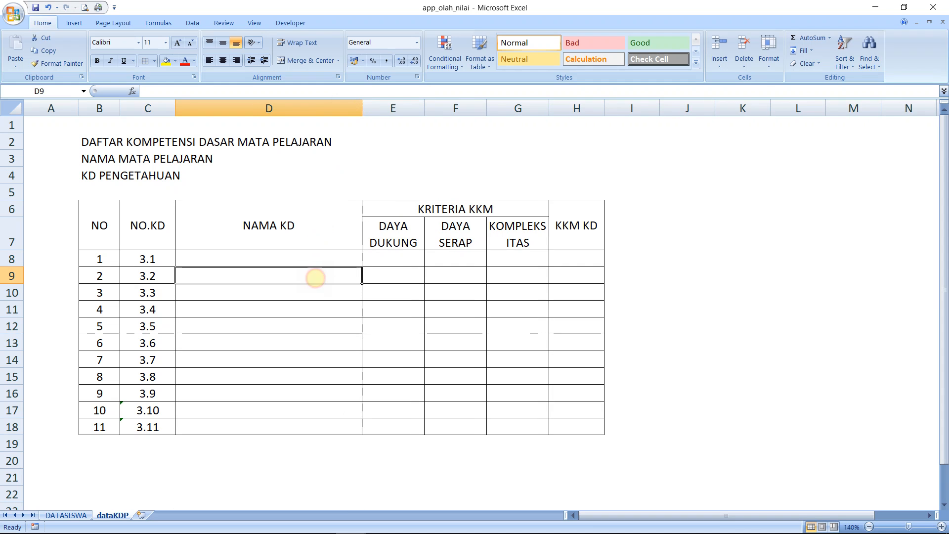
# Enter the competency names KDP 1 and KDP 2 in cells D8 and D9.
pyautogui.click(305, 259)
pyautogui.write('KDP 1')
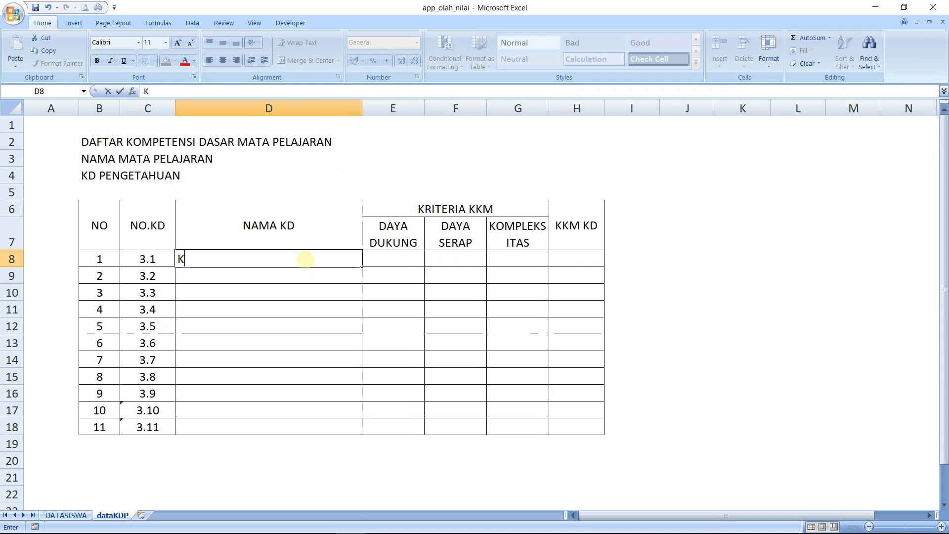
pyautogui.press('Return')
pyautogui.write('KDP ')
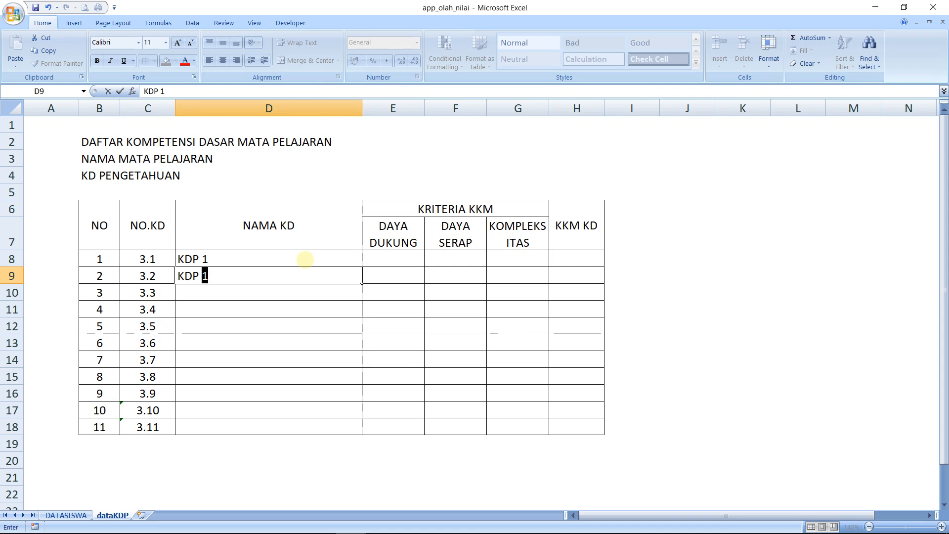
pyautogui.write('2')
pyautogui.press('Return')
# Extend the KDP name series from cells D8 and D9 down to KDP 11 in cell D18.
pyautogui.press('Up')
pyautogui.press('Up')
pyautogui.hotkey('shift', 'Down')
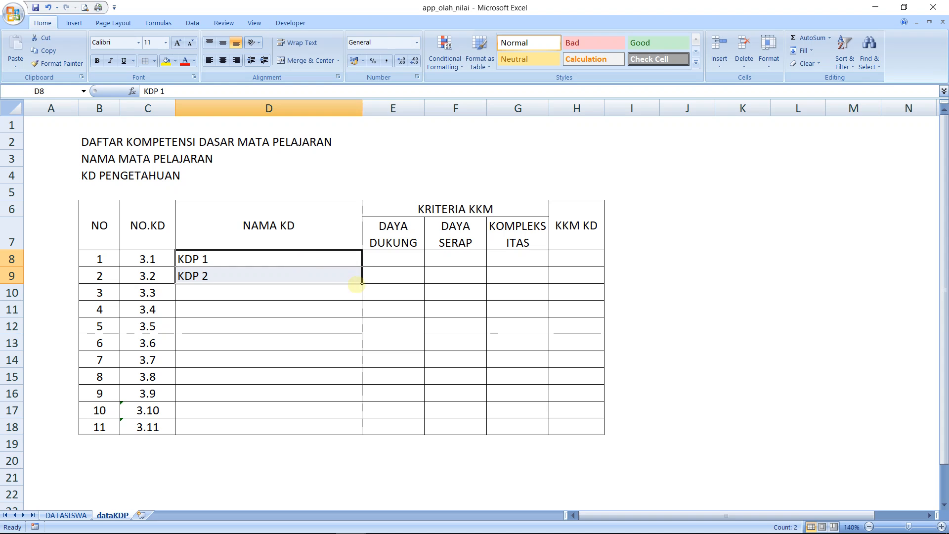
pyautogui.moveTo(362, 283); pyautogui.dragTo(341, 428)
pyautogui.click(324, 370)
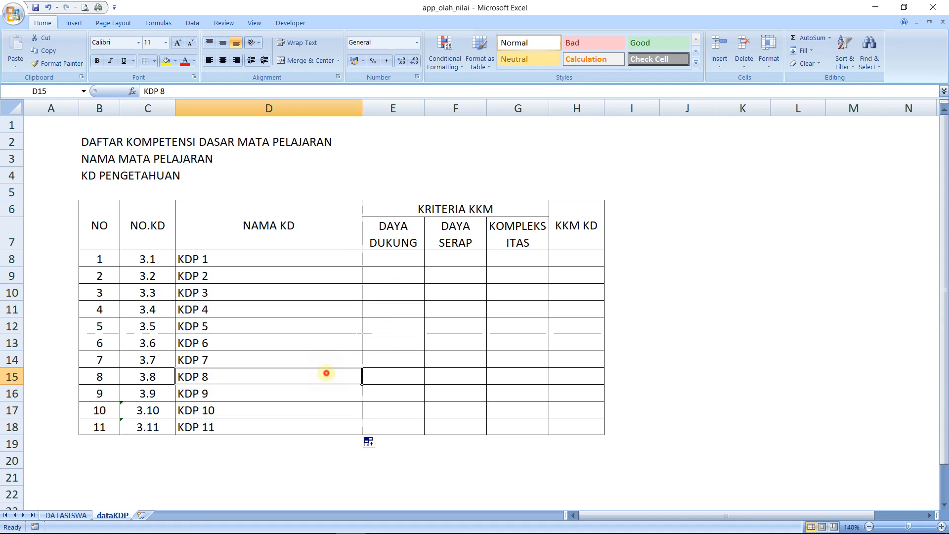
pyautogui.click(407, 257)
pyautogui.click(455, 257)
pyautogui.click(509, 257)
pyautogui.click(567, 253)
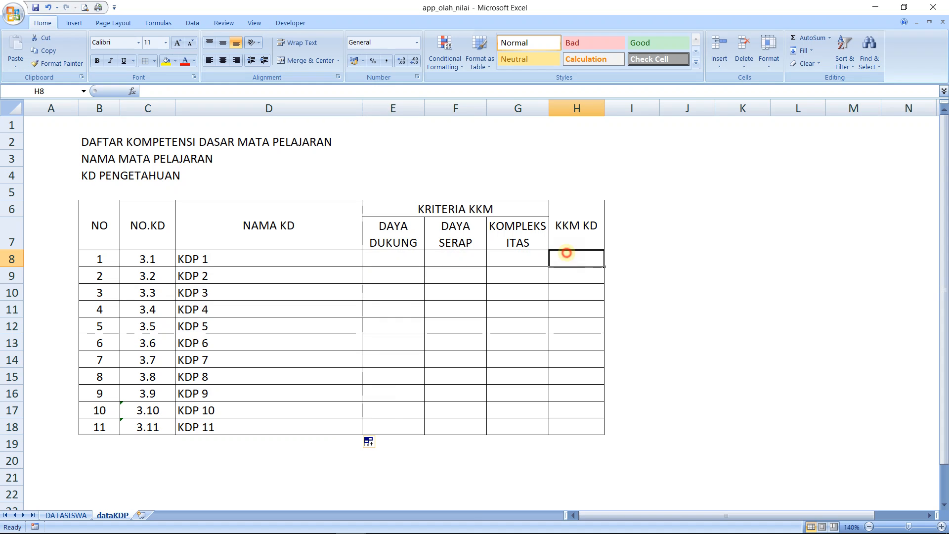
# Fill the table header cells B6 to H7 with yellow.
pyautogui.click(99, 236)
pyautogui.moveTo(99, 236); pyautogui.dragTo(575, 240)
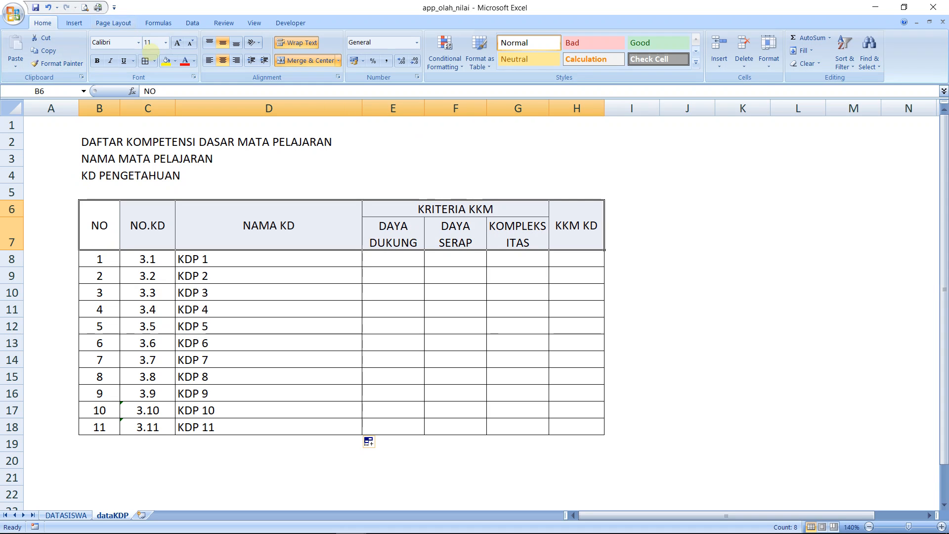
pyautogui.click(167, 61)
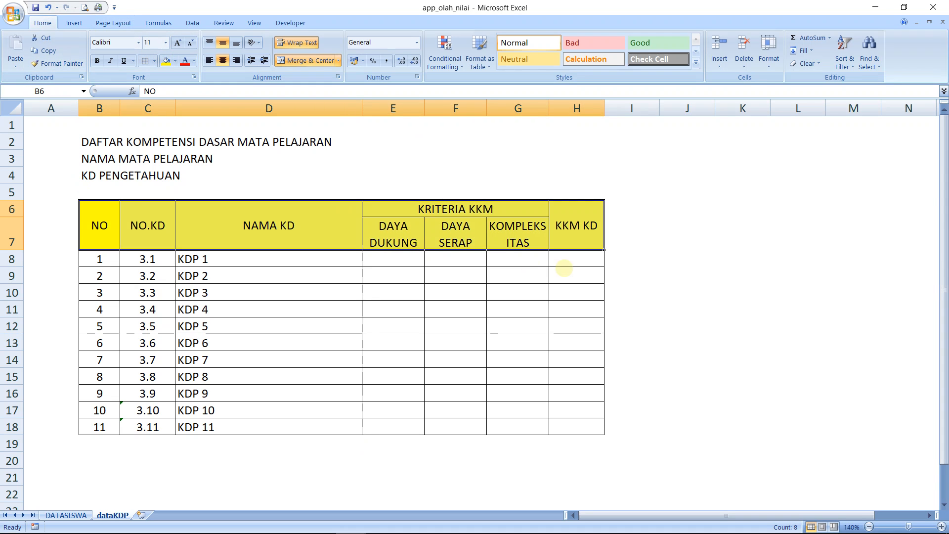
pyautogui.click(568, 263)
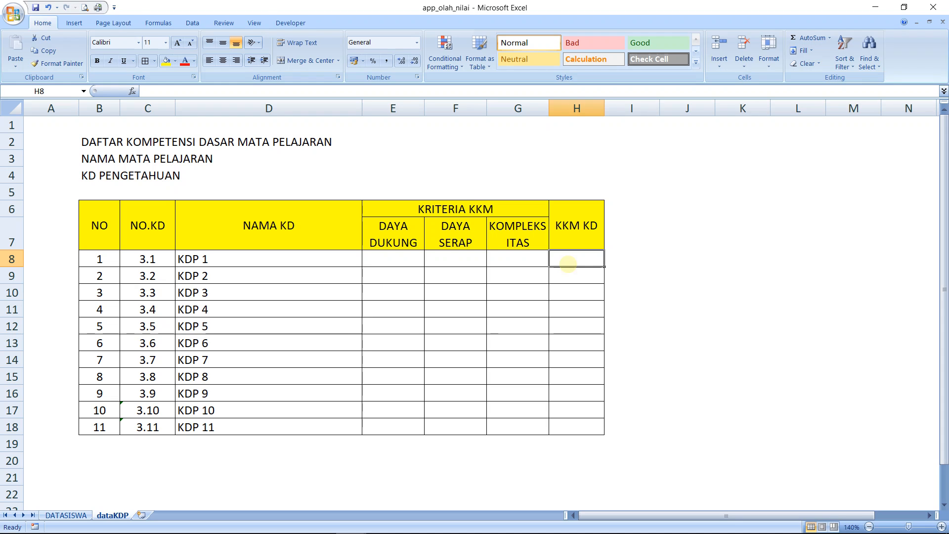
# Increase the height of header row 6 slightly.
pyautogui.click(408, 241)
pyautogui.click(447, 242)
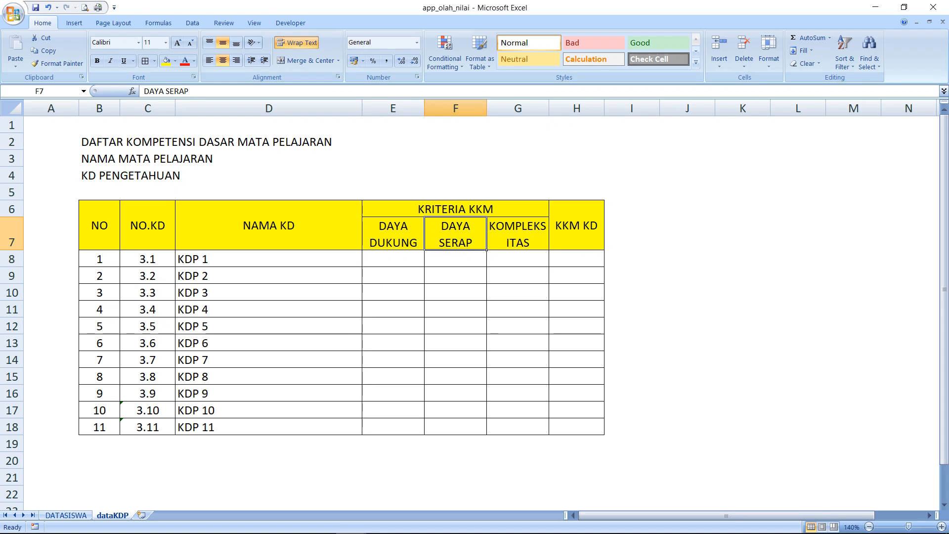
pyautogui.click(500, 238)
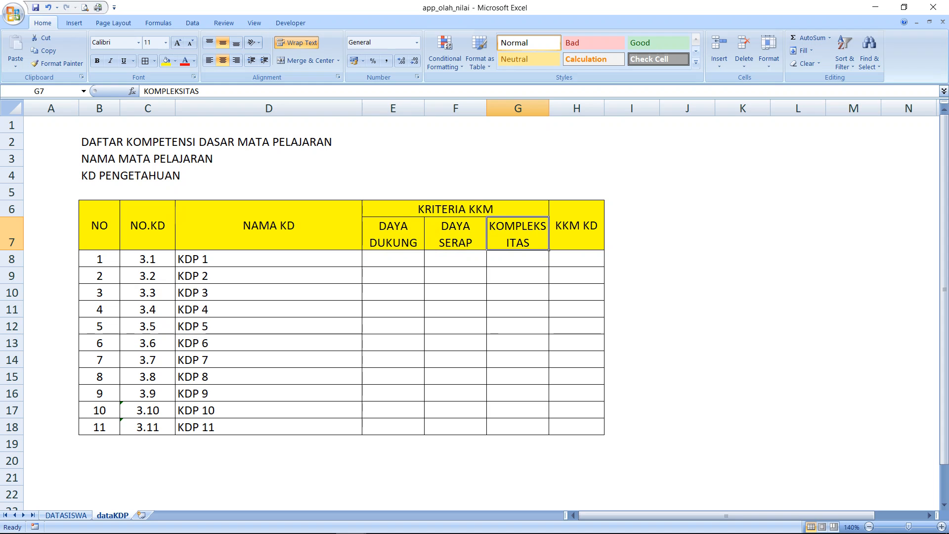
pyautogui.moveTo(16, 216); pyautogui.dragTo(17, 223)
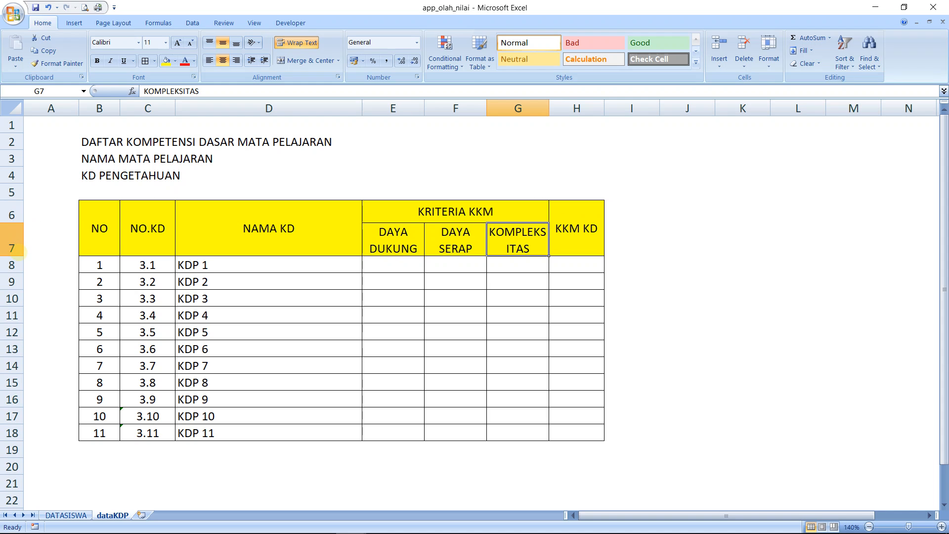
pyautogui.moveTo(16, 256); pyautogui.dragTo(16, 256)
# Try font size 10 on the headings DAYA DUKUNG, DAYA SERAP and KOMPLEKSITAS in cells E7 to G7.
pyautogui.click(465, 247)
pyautogui.moveTo(393, 245); pyautogui.dragTo(518, 245)
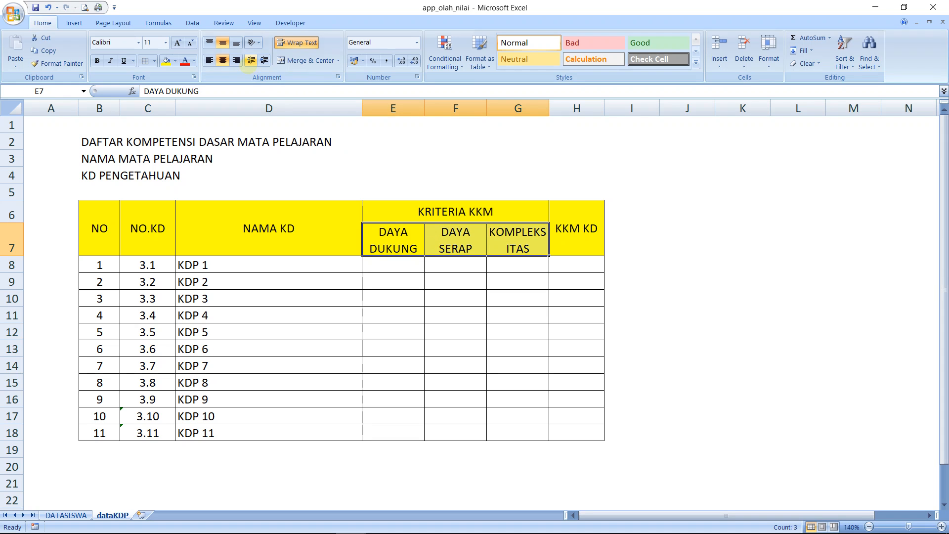
pyautogui.click(190, 43)
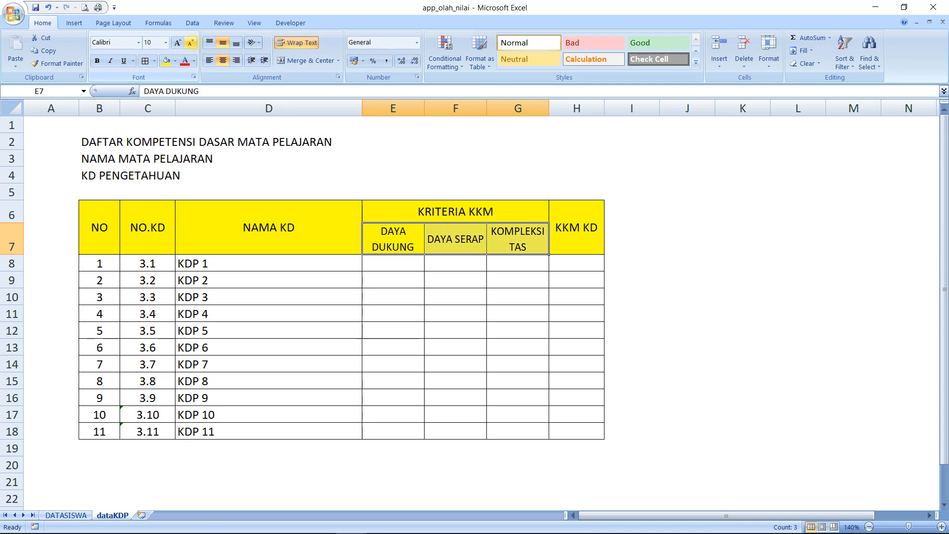
pyautogui.click(177, 42)
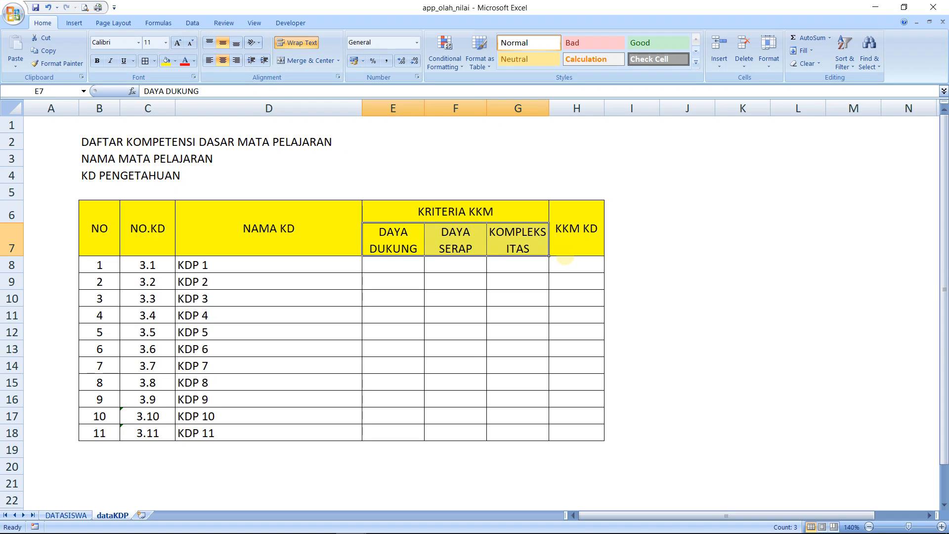
pyautogui.click(568, 263)
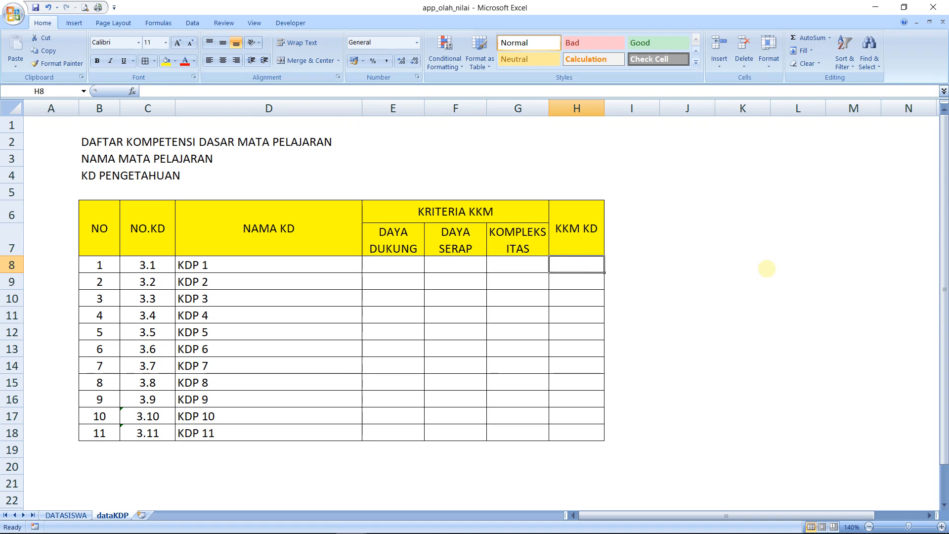
pyautogui.write('=')
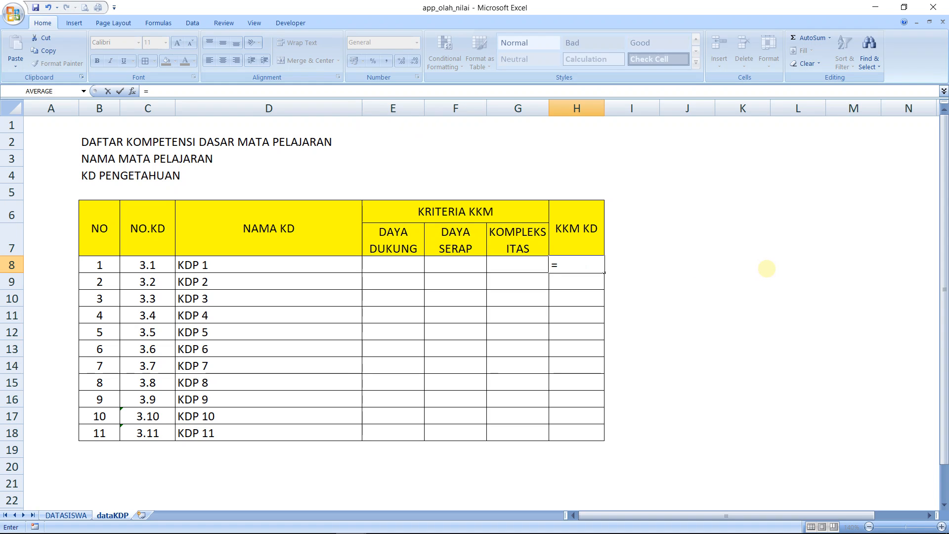
pyautogui.press('BackSpace')
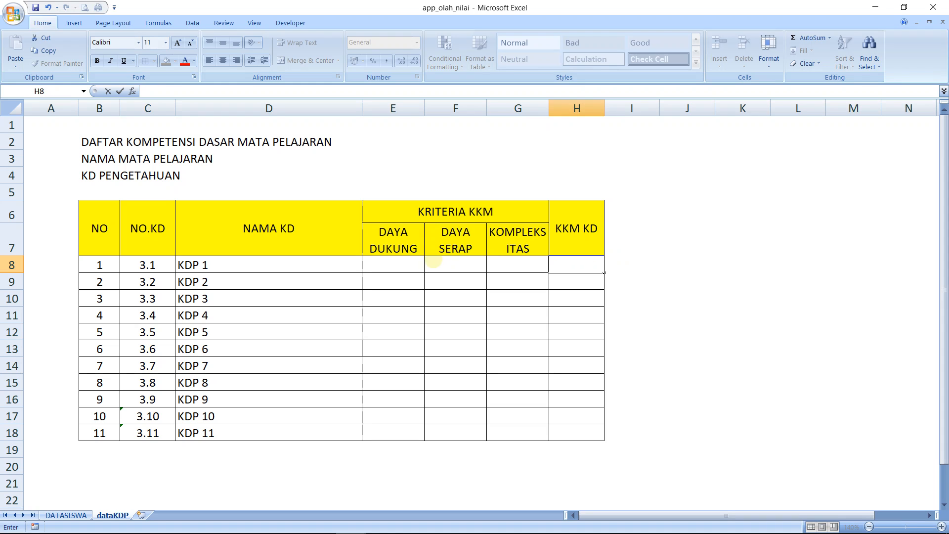
pyautogui.click(397, 264)
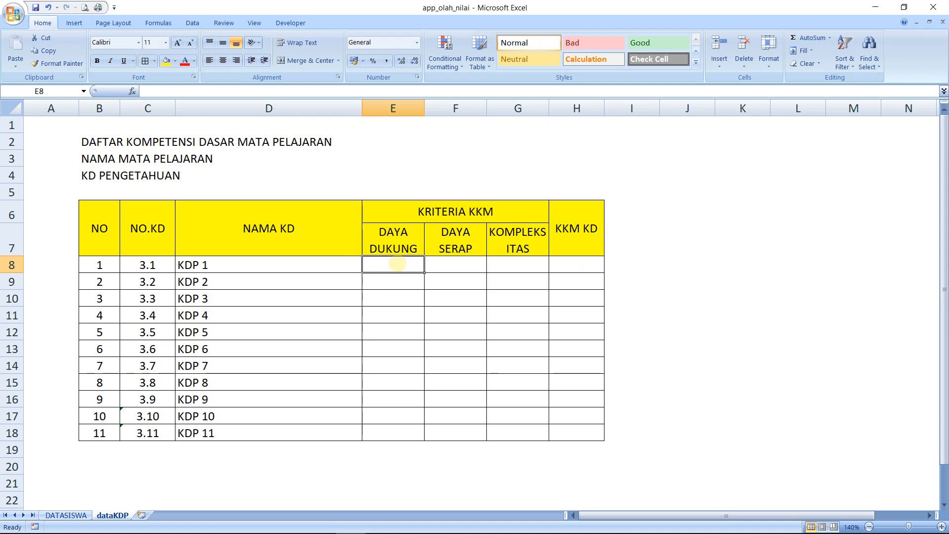
pyautogui.press('Right')
pyautogui.press('Right')
pyautogui.press('Left')
pyautogui.press('Left')
pyautogui.press('Right')
pyautogui.press('Right')
pyautogui.press('Right')
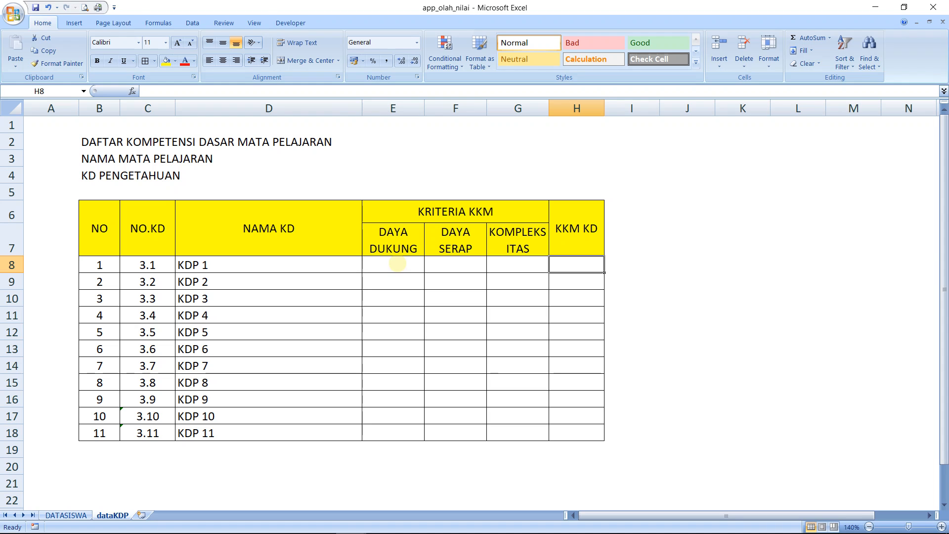
pyautogui.press('Left')
pyautogui.press('Left')
pyautogui.press('Left')
pyautogui.press('Right')
pyautogui.press('Right')
pyautogui.press('Right')
pyautogui.press('Left')
pyautogui.press('Left')
pyautogui.press('Left')
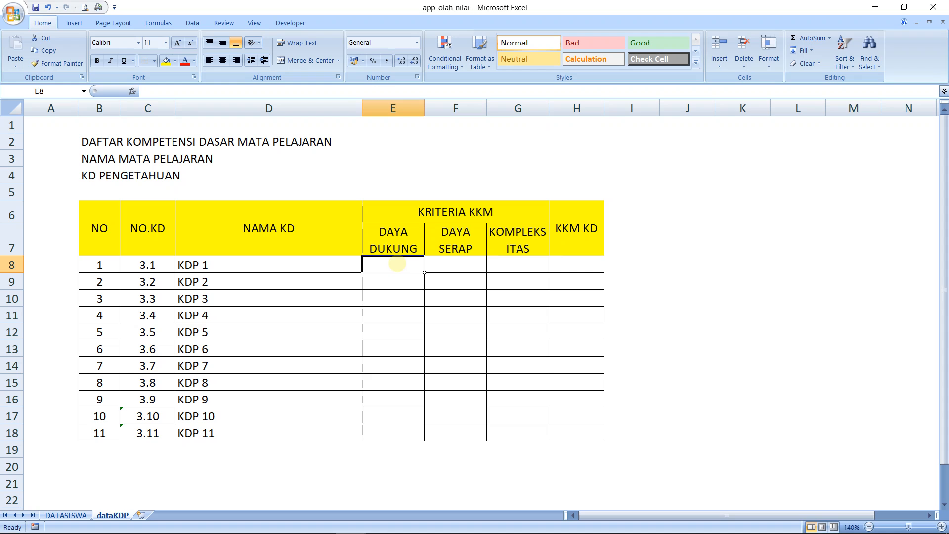
pyautogui.press('Right')
pyautogui.press('Right')
pyautogui.press('Right')
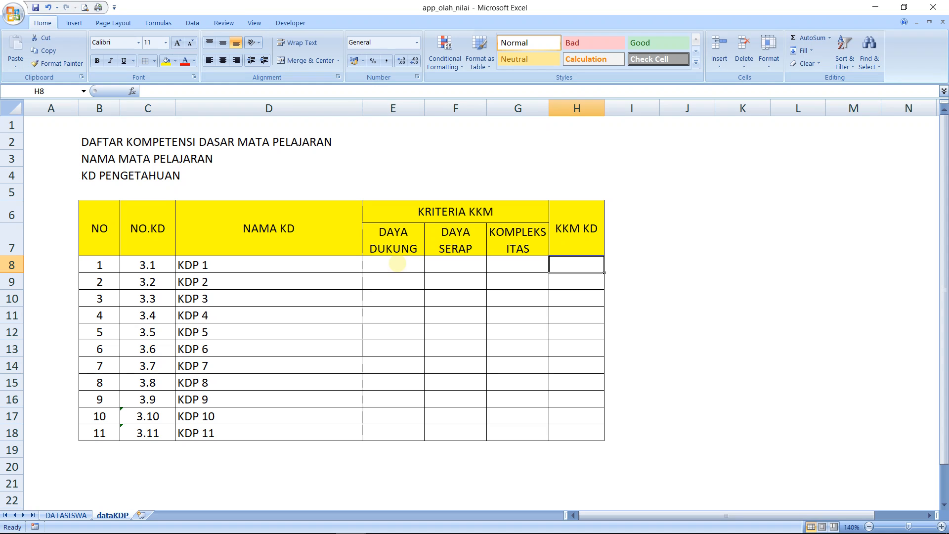
pyautogui.click(397, 262)
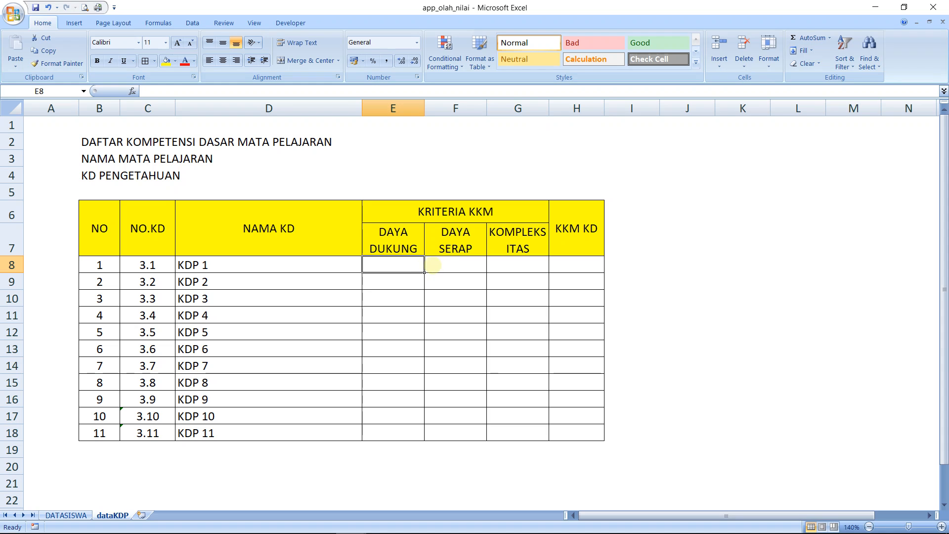
pyautogui.click(444, 266)
pyautogui.click(508, 266)
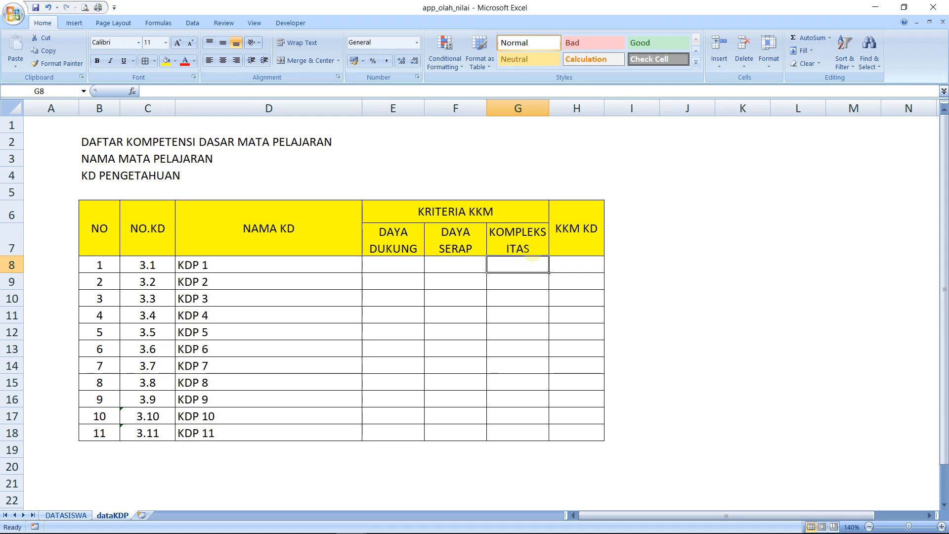
pyautogui.click(572, 262)
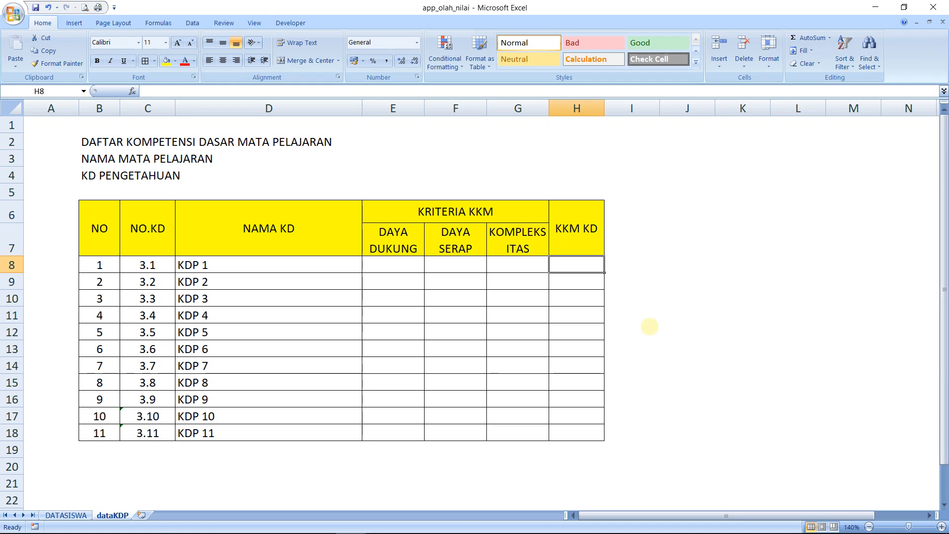
pyautogui.click(589, 268)
pyautogui.write('=')
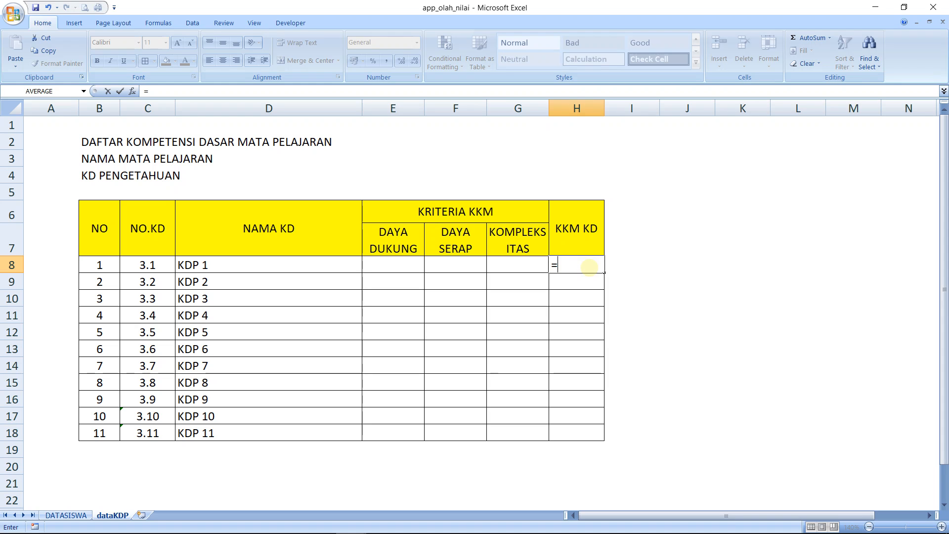
pyautogui.press('Escape')
# List the arithmetic operator symbols beside the table: X in J3, / in J4, + in J5 and - in K5.
pyautogui.press('Up')
pyautogui.press('Up')
pyautogui.press('Up')
pyautogui.press('Up')
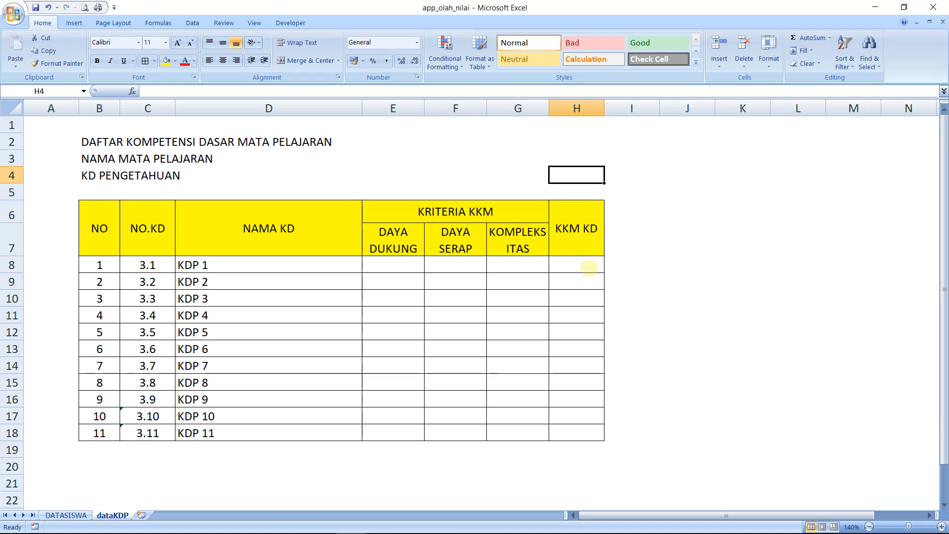
pyautogui.press('Down')
pyautogui.press('Down')
pyautogui.press('Down')
pyautogui.press('Down')
pyautogui.press('Down')
pyautogui.press('Up')
pyautogui.press('Up')
pyautogui.press('Up')
pyautogui.press('Up')
pyautogui.press('Right')
pyautogui.press('Right')
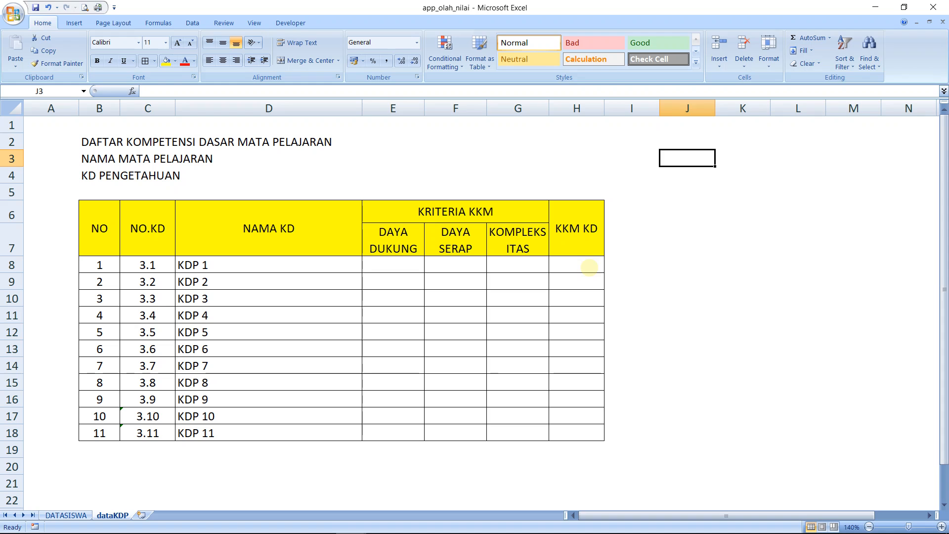
pyautogui.write('X')
pyautogui.press('Return')
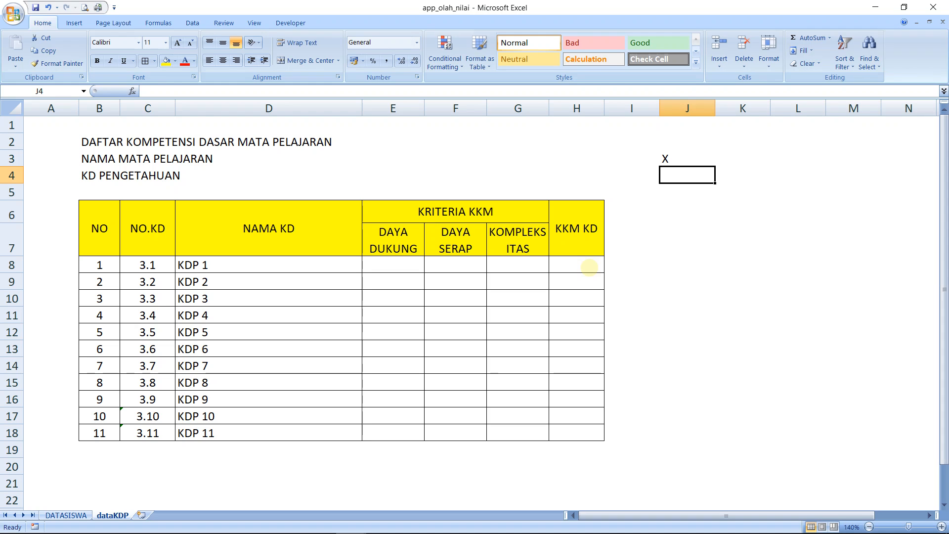
pyautogui.press('Down')
pyautogui.press('Up')
pyautogui.write('/')
pyautogui.press('Return')
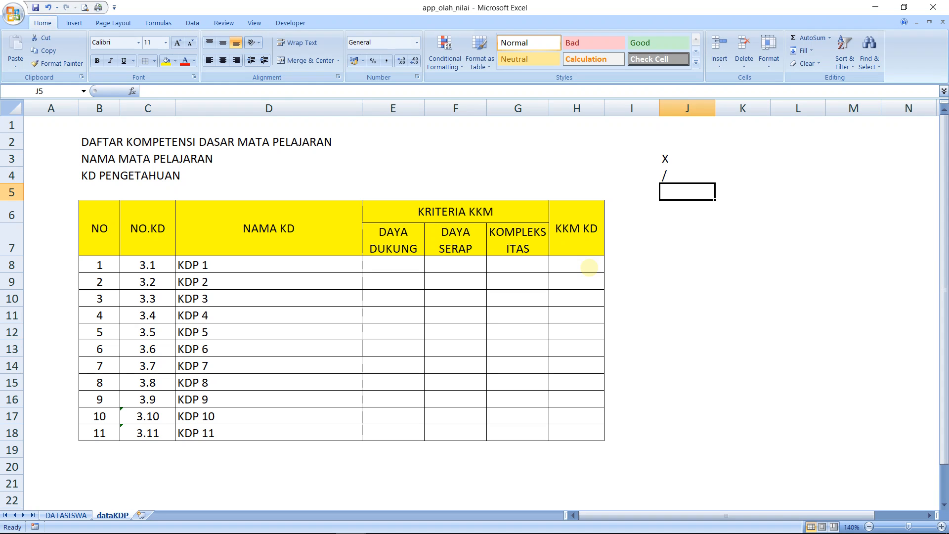
pyautogui.write('+')
pyautogui.press('Return')
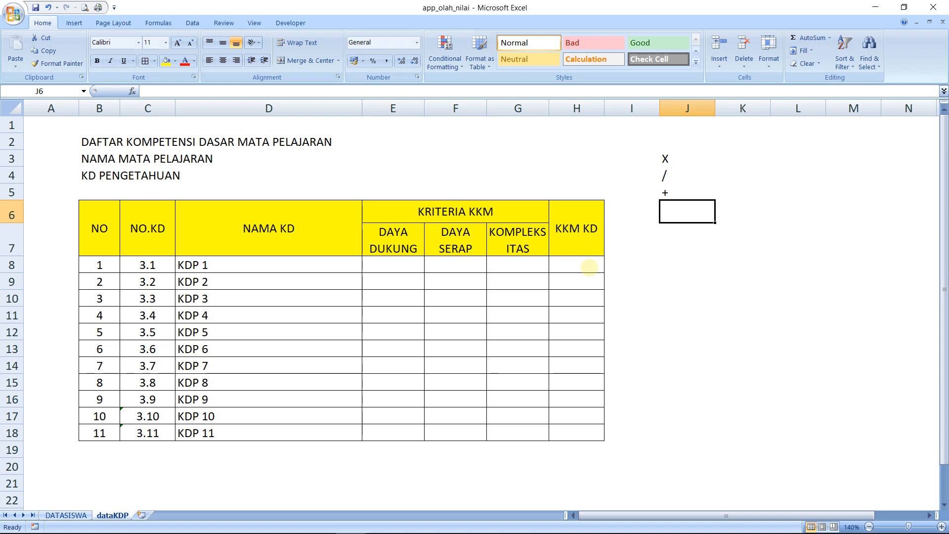
pyautogui.press('Up')
pyautogui.press('Right')
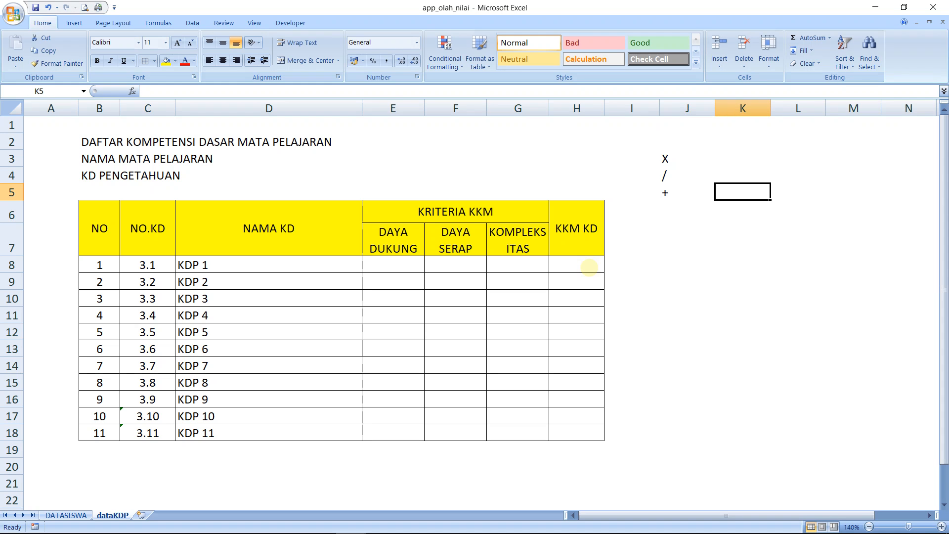
pyautogui.write('-')
pyautogui.press('Left')
pyautogui.press('Up')
pyautogui.press('Up')
pyautogui.press('Down')
pyautogui.press('Down')
pyautogui.press('Down')
pyautogui.press('Down')
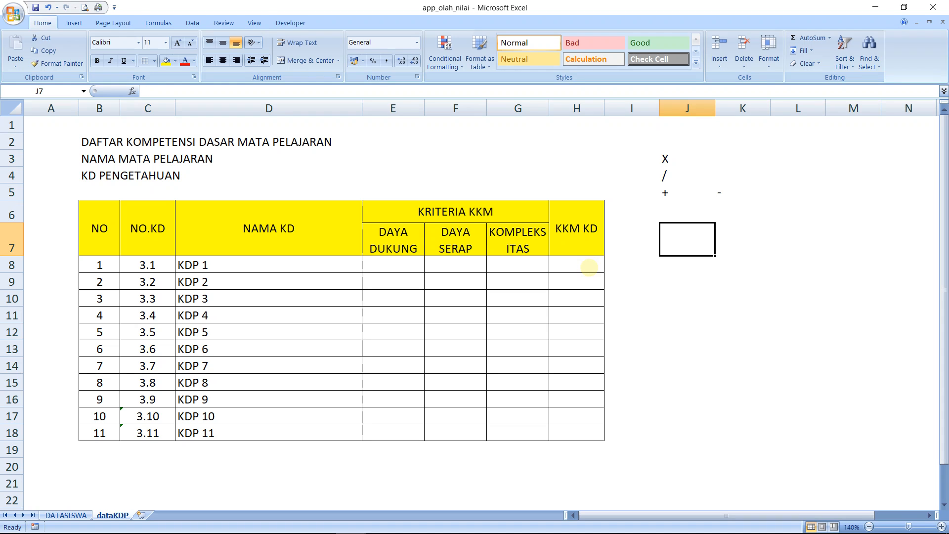
pyautogui.press('Up')
pyautogui.press('Up')
pyautogui.press('Down')
pyautogui.press('Down')
pyautogui.press('Down')
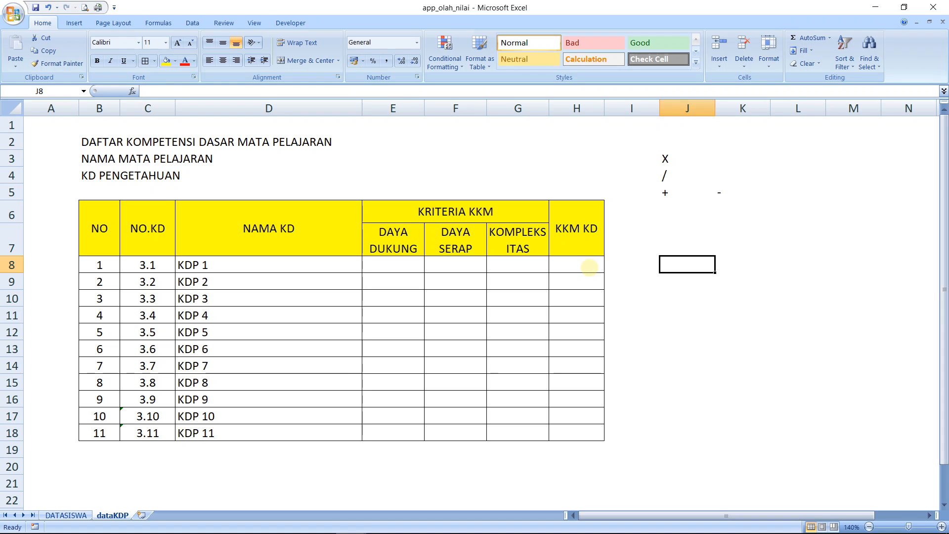
pyautogui.press('Up')
pyautogui.press('Up')
pyautogui.press('Up')
pyautogui.press('Down')
pyautogui.press('Down')
pyautogui.press('Down')
pyautogui.press('Left')
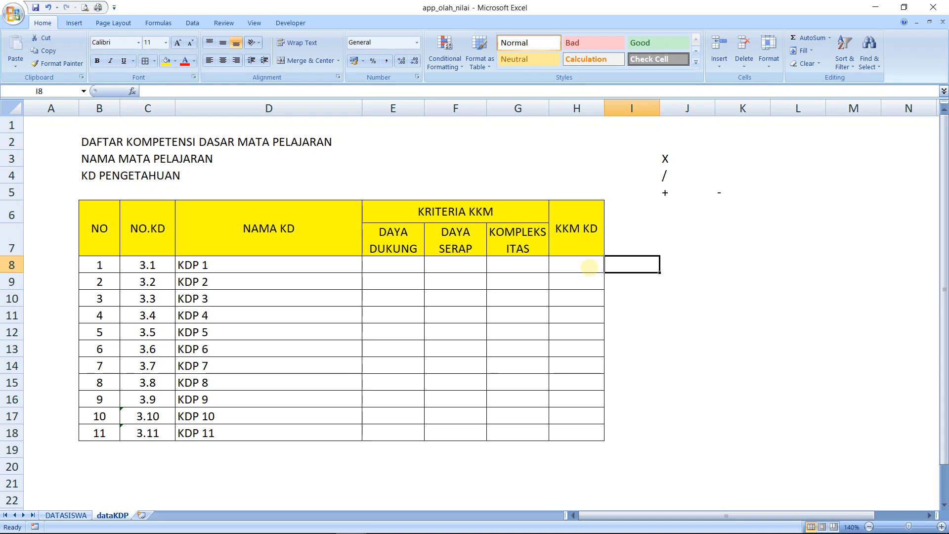
pyautogui.press('Left')
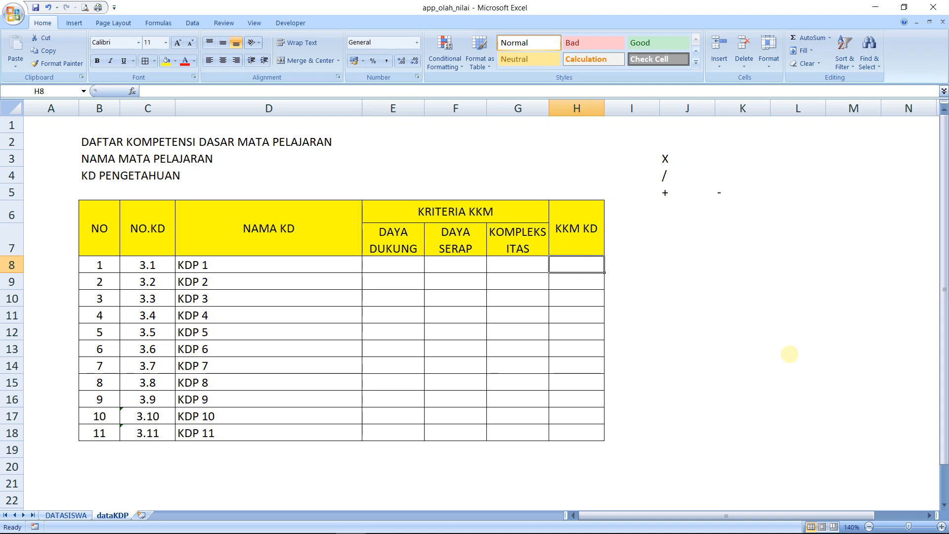
pyautogui.click(665, 195)
pyautogui.press('Return')
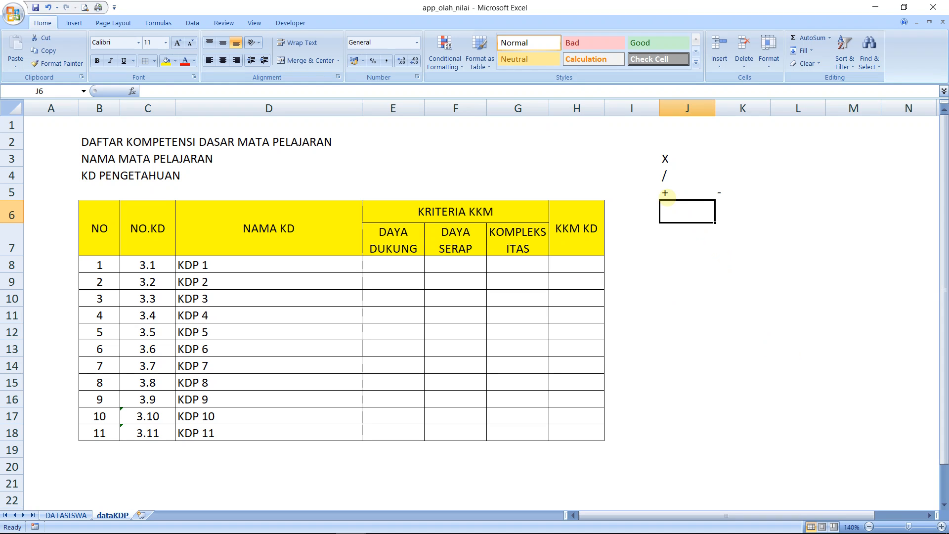
pyautogui.press('Return')
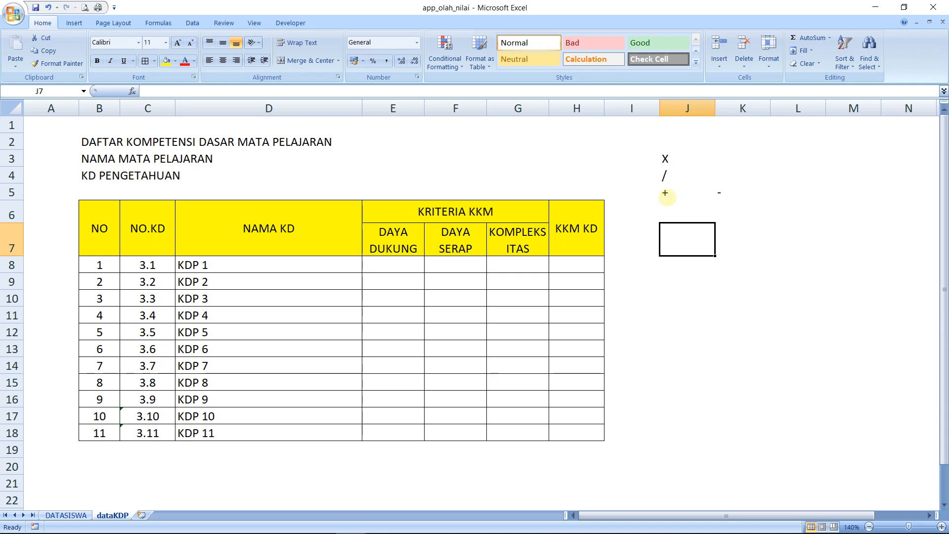
pyautogui.press('Return')
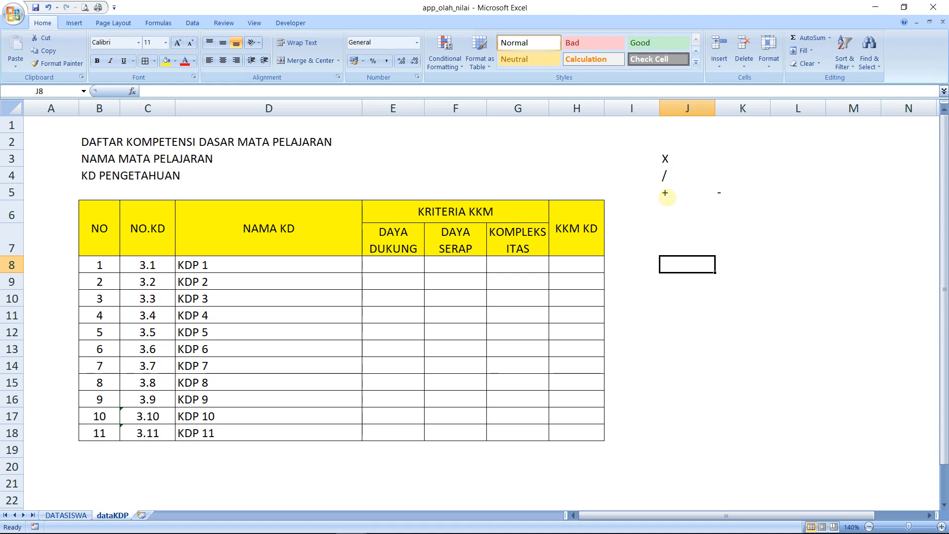
# Enter the formula =(E8+F8+G8)/3 in cell H8 to average the three KKM criteria for KDP 1.
pyautogui.press('Left')
pyautogui.press('Left')
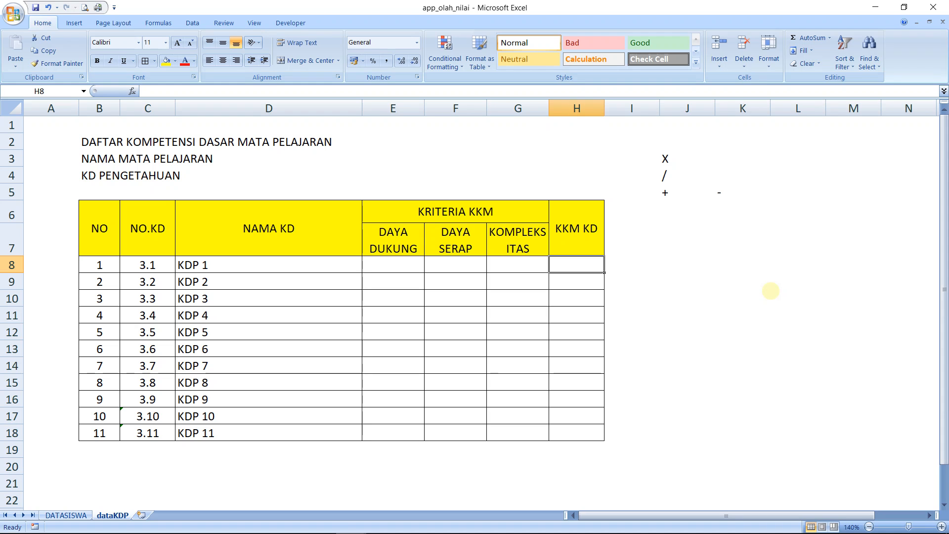
pyautogui.write('=')
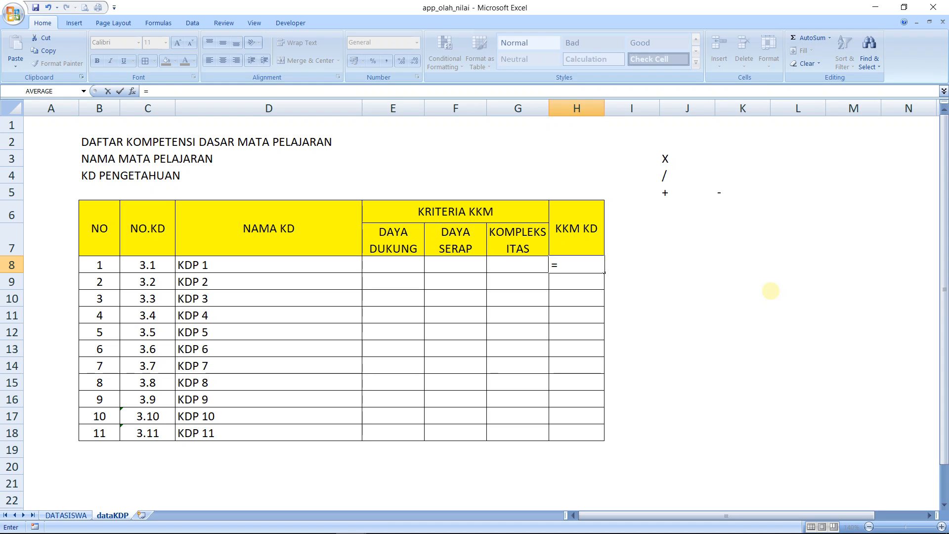
pyautogui.write('(')
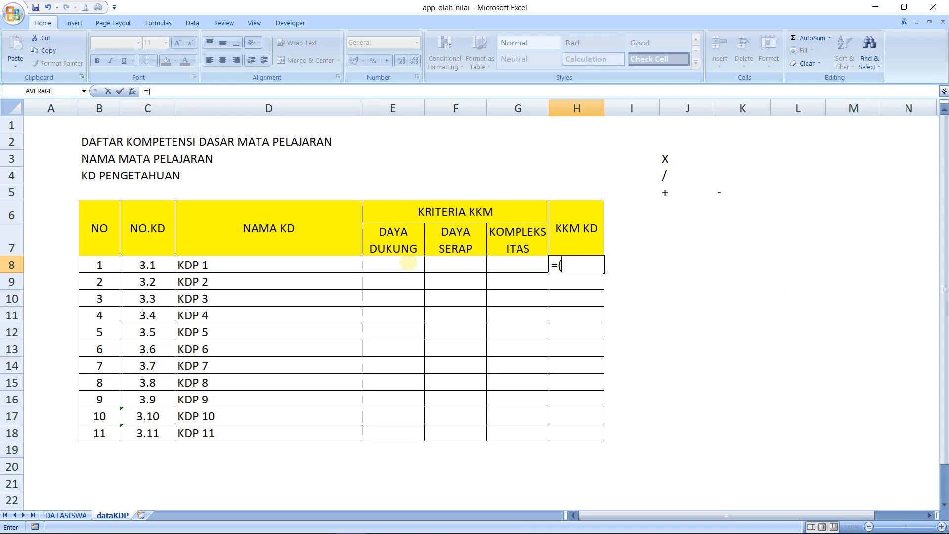
pyautogui.click(408, 262)
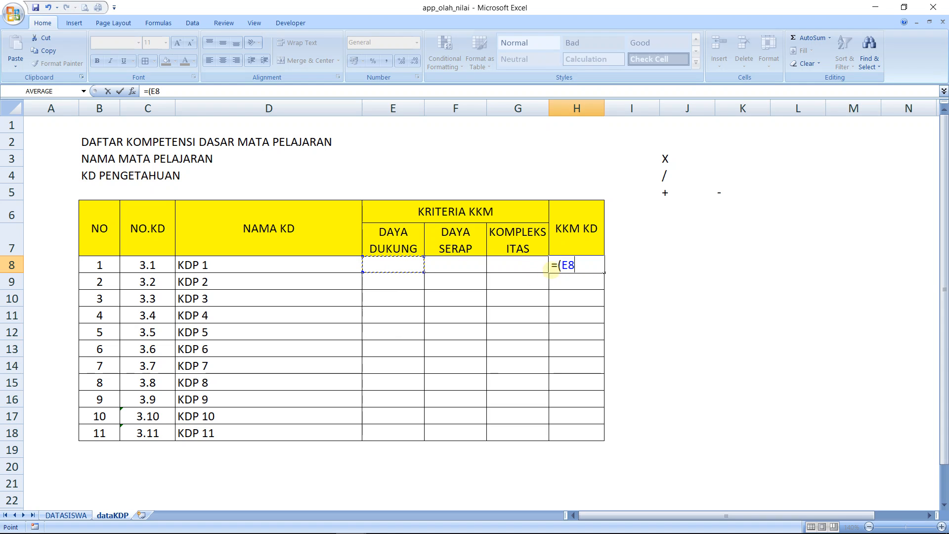
pyautogui.write('+')
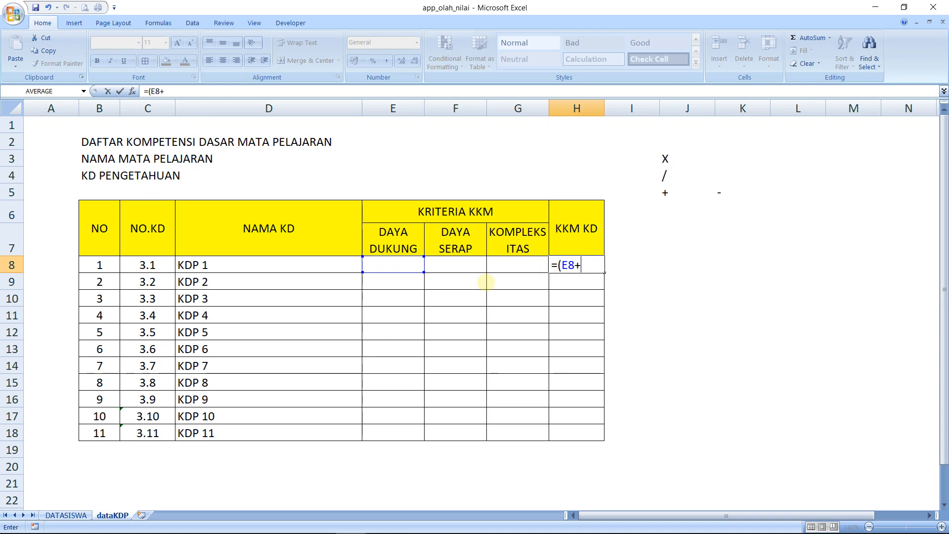
pyautogui.click(447, 265)
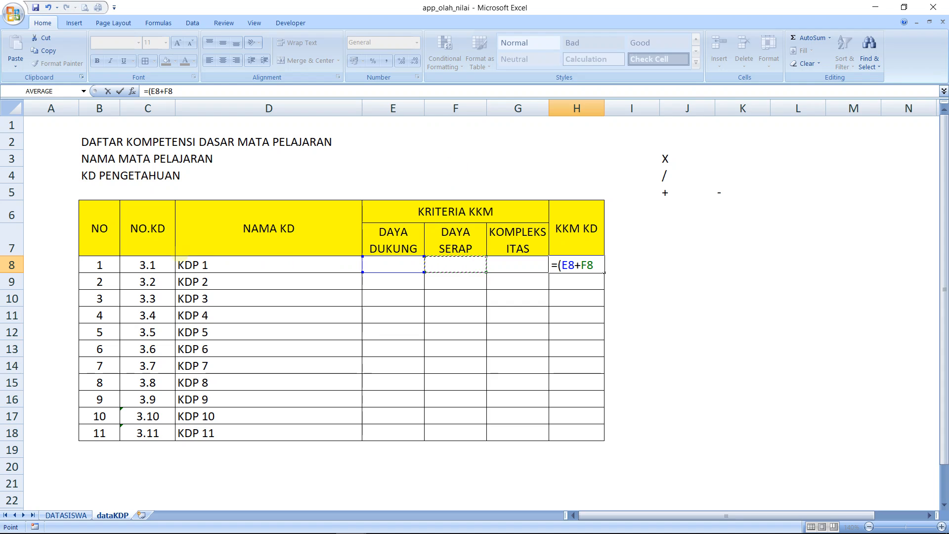
pyautogui.write('+')
pyautogui.click(521, 266)
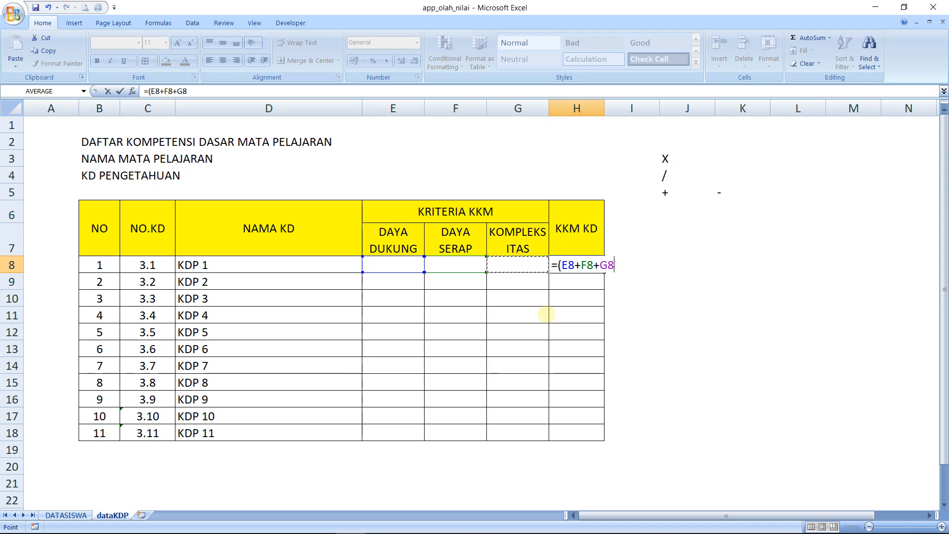
pyautogui.write(')/3')
pyautogui.press('Return')
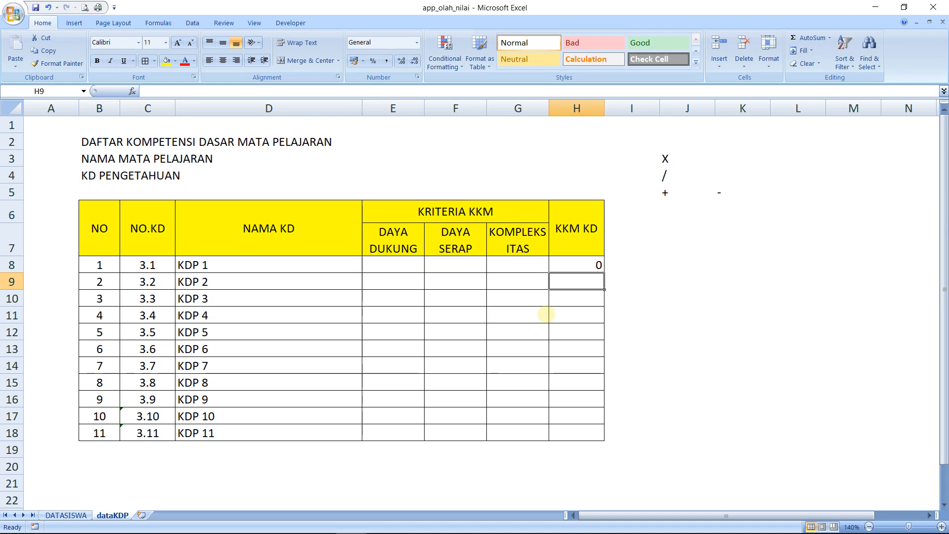
# Enter the formula =E9+F9+G9/3, without parentheses, in cell H9 for KDP 2.
pyautogui.press('Up')
pyautogui.press('Down')
pyautogui.write('=')
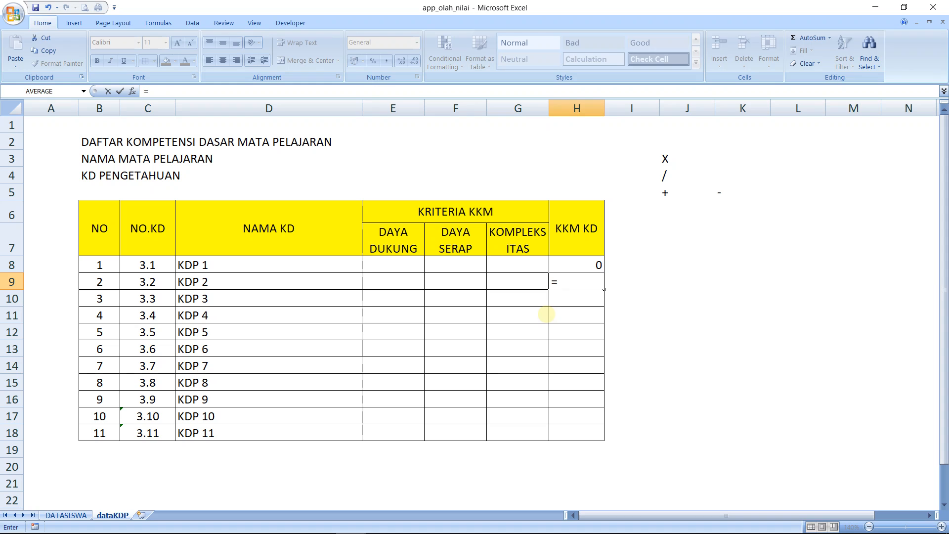
pyautogui.click(394, 284)
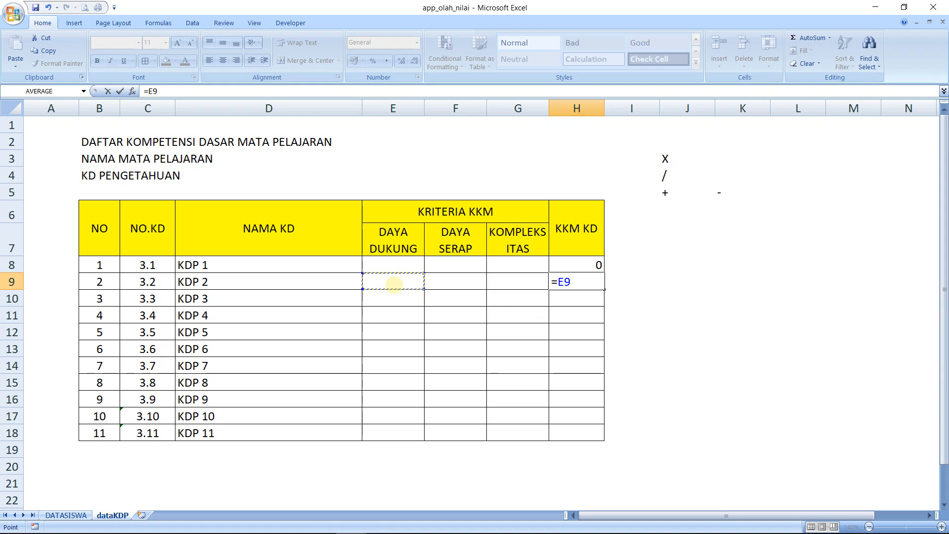
pyautogui.write('+')
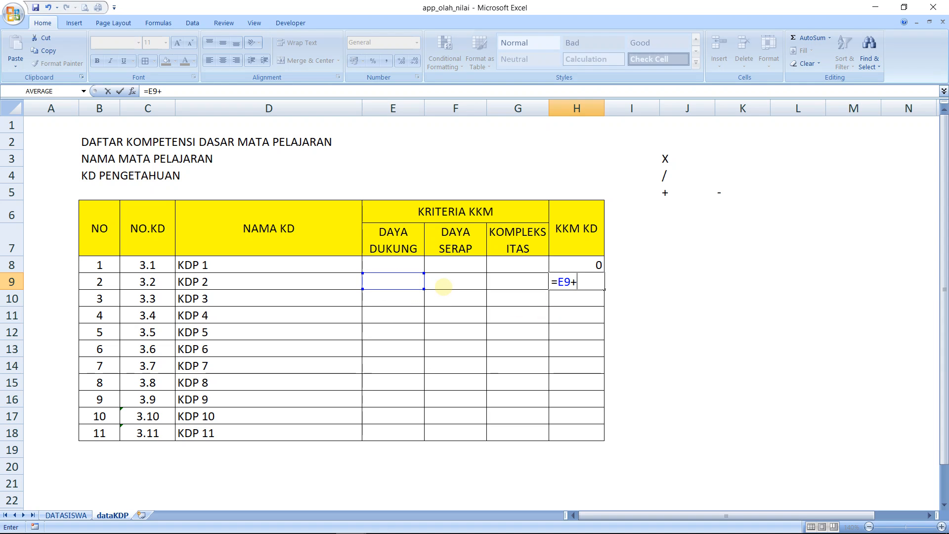
pyautogui.click(451, 283)
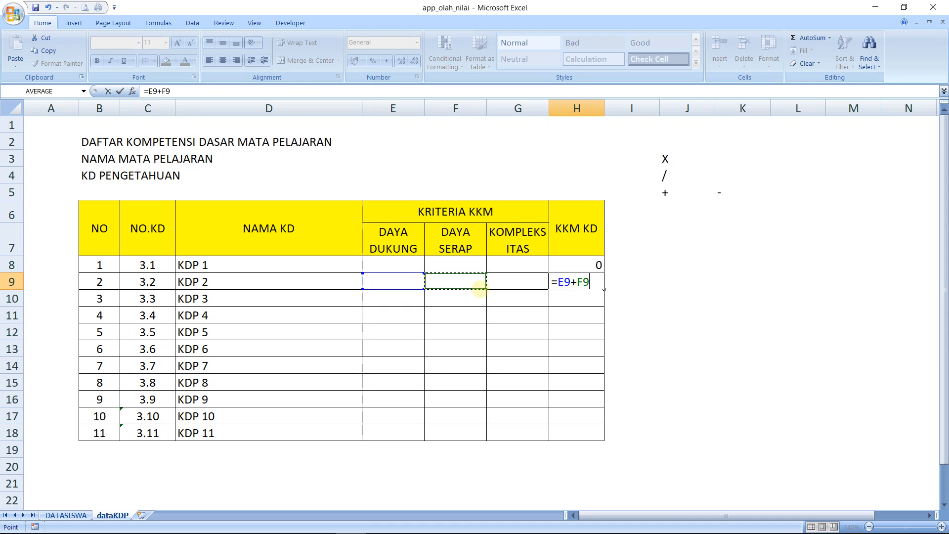
pyautogui.write('+')
pyautogui.click(505, 287)
pyautogui.write('/')
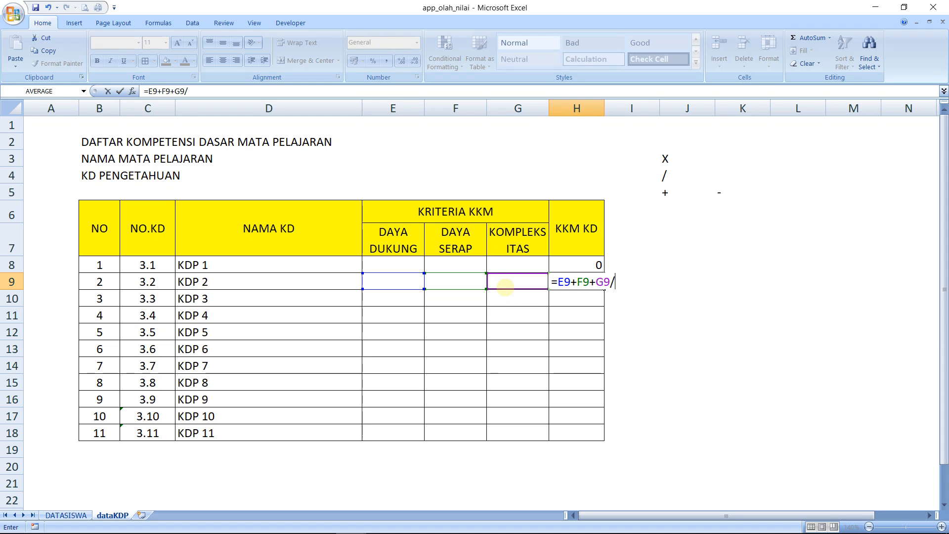
pyautogui.write('3')
pyautogui.press('Return')
# Compare how the formulas in H9 and H8 are written, without and with parentheses around the sum.
pyautogui.press('Up')
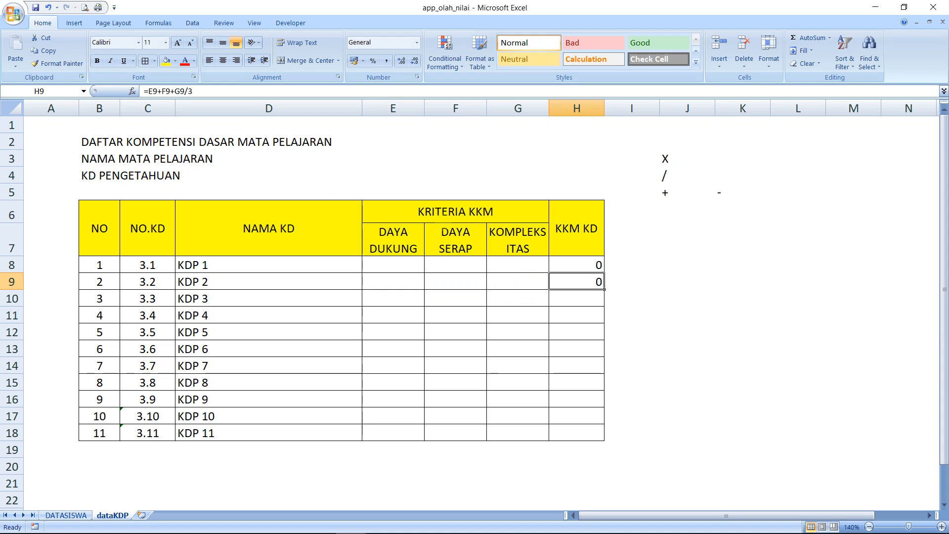
pyautogui.press('F2')
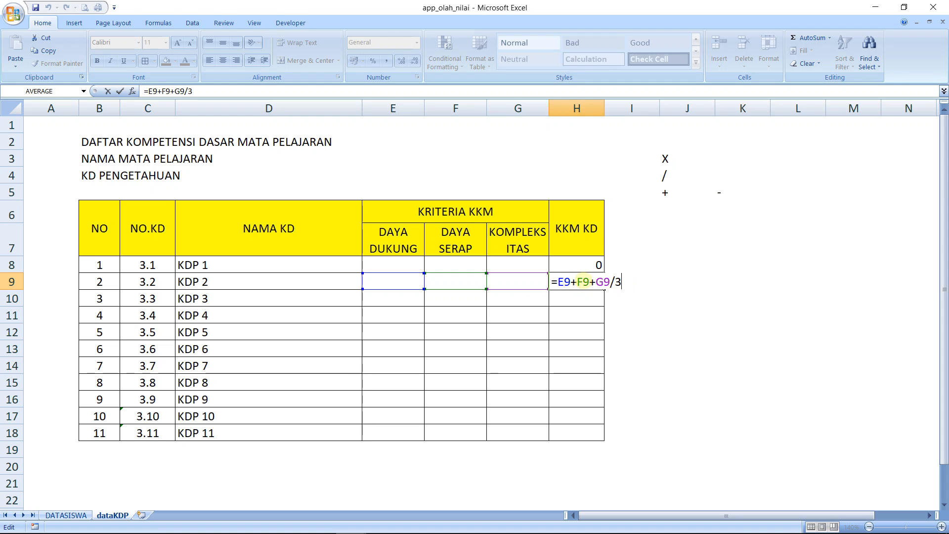
pyautogui.press('Return')
pyautogui.press('Up')
pyautogui.press('Up')
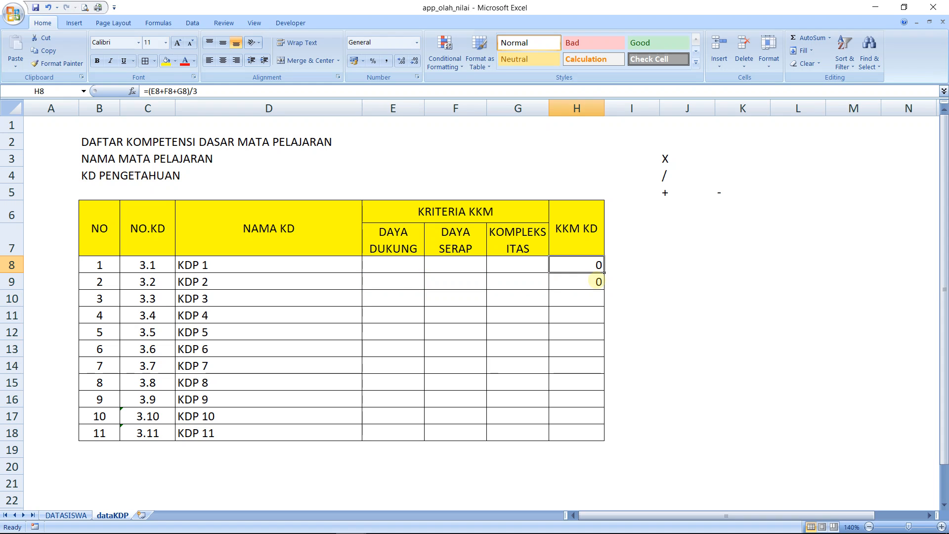
pyautogui.press('F2')
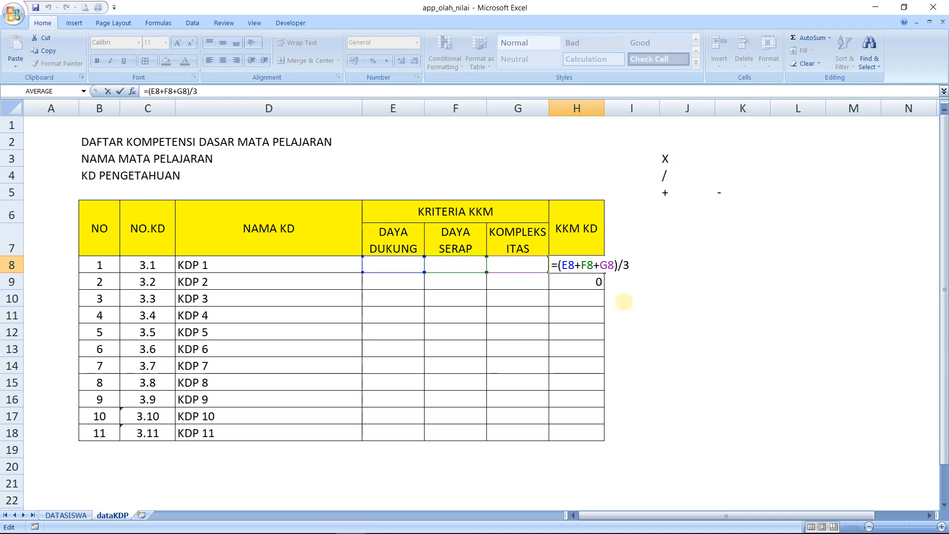
pyautogui.press('Return')
pyautogui.press('Up')
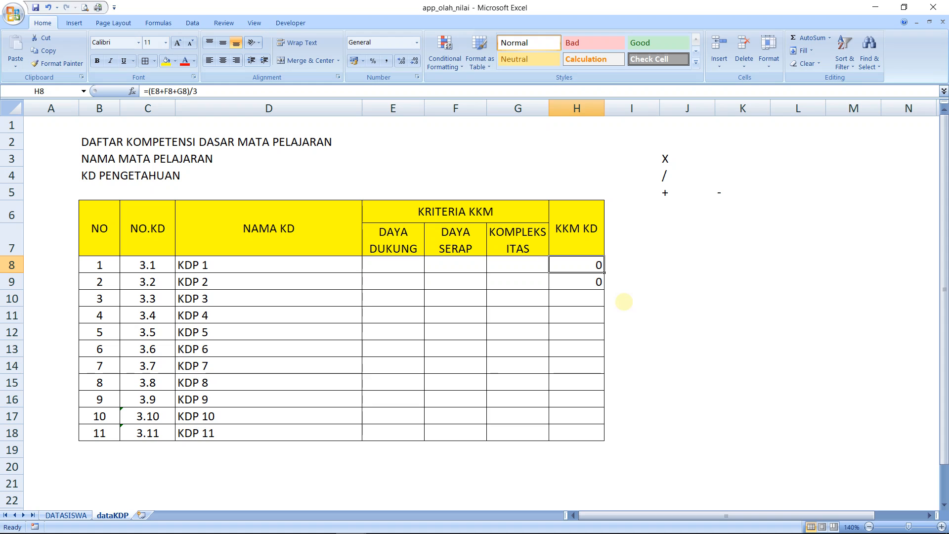
# Fill the averaging formula from H8 down to H18 and center the KKM KD results.
pyautogui.moveTo(604, 272); pyautogui.dragTo(598, 435)
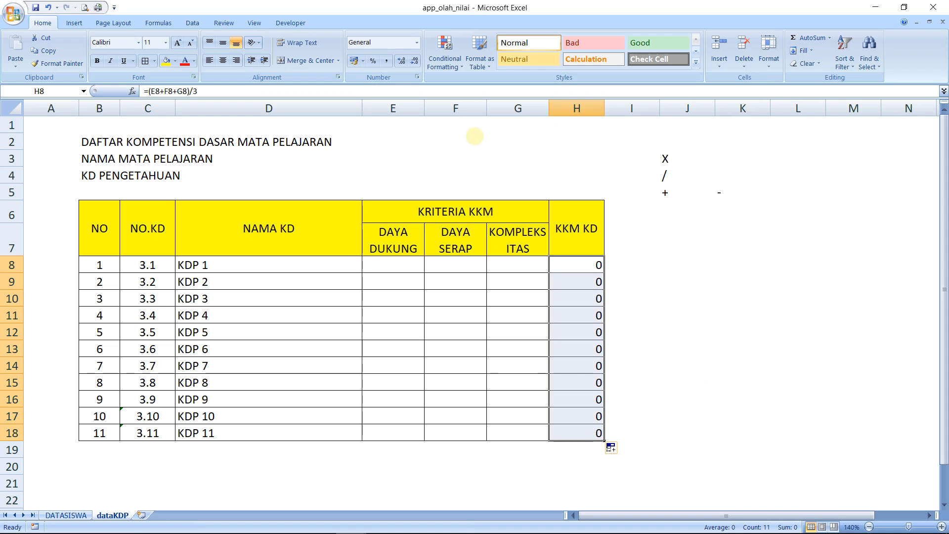
pyautogui.click(222, 61)
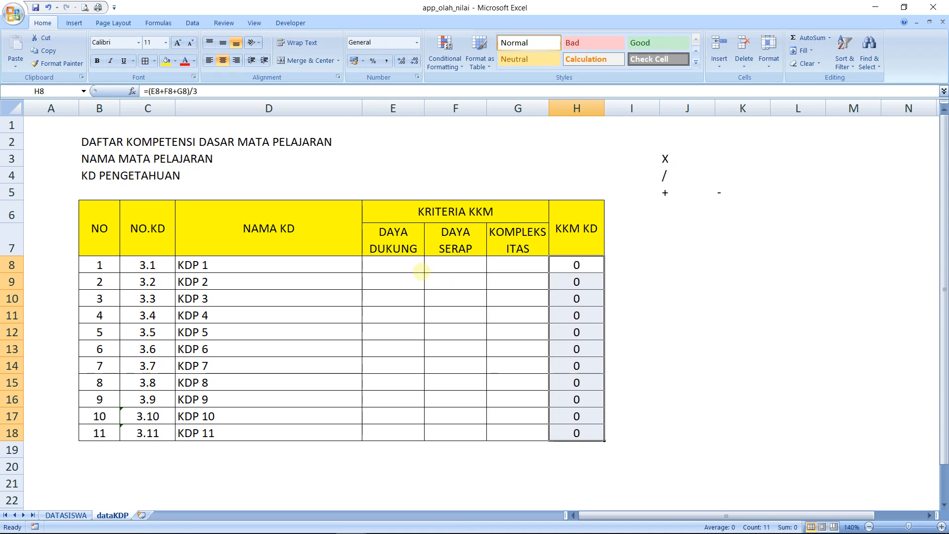
# Enter 80 as the DAYA DUKUNG value for KDP 1 in cell E8.
pyautogui.click(376, 265)
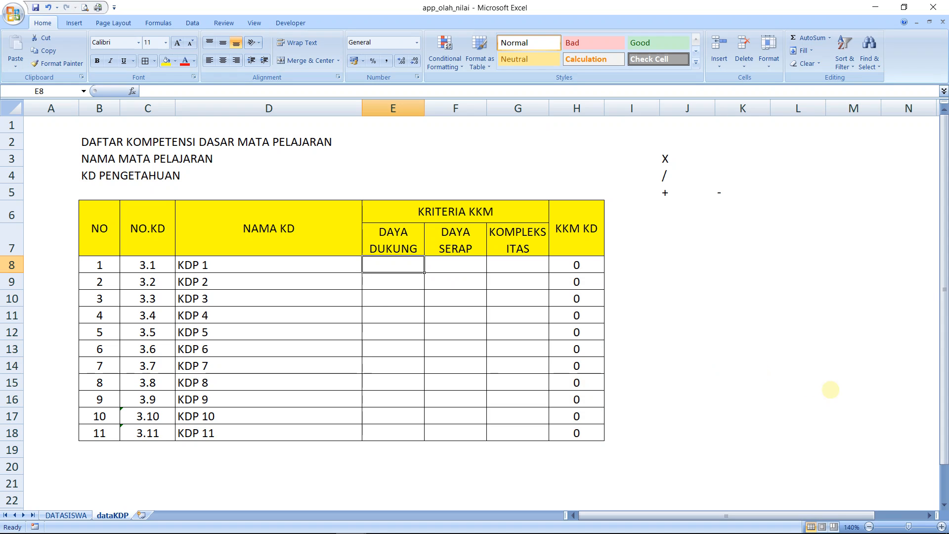
pyautogui.write('80')
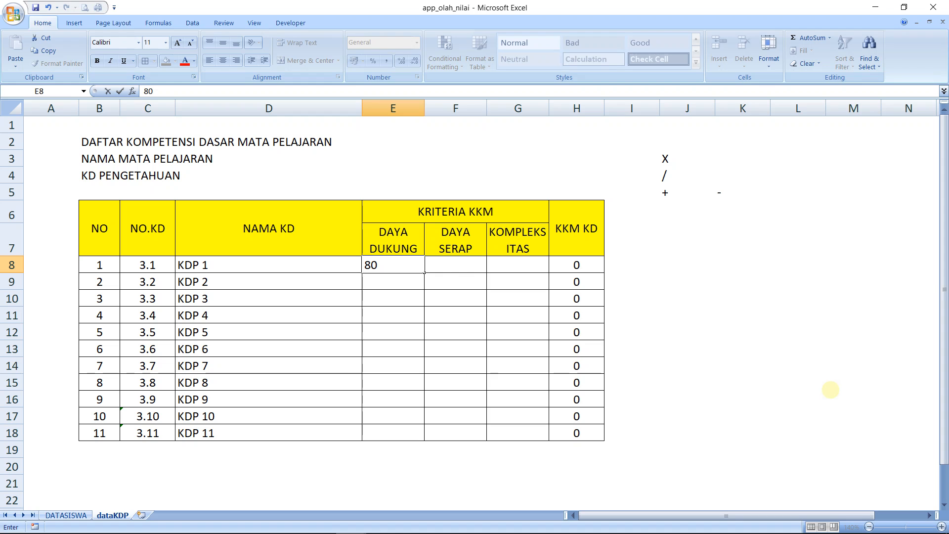
pyautogui.press('Tab')
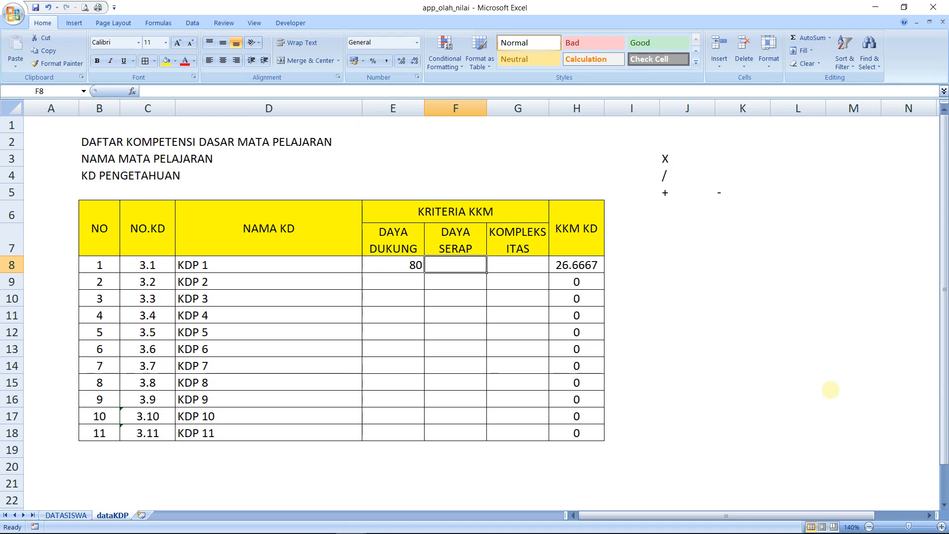
# Center the contents of the KRITERIA KKM cells E8 to G18.
pyautogui.press('Left')
pyautogui.hotkey('shift', 'Right')
pyautogui.hotkey('shift', 'Right')
pyautogui.hotkey('shift', 'Down')
pyautogui.hotkey('shift', 'Down')
pyautogui.hotkey('shift', 'Down')
pyautogui.hotkey('shift', 'Down')
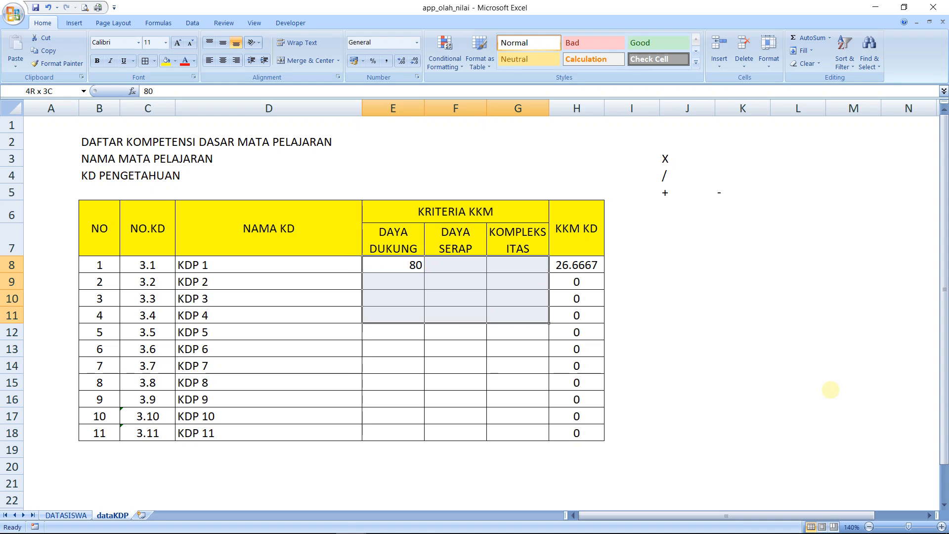
pyautogui.hotkey('shift', 'Down')
pyautogui.hotkey('shift', 'Down')
pyautogui.hotkey('shift', 'Down')
pyautogui.hotkey('shift', 'Down')
pyautogui.hotkey('shift', 'Down')
pyautogui.hotkey('shift', 'Down')
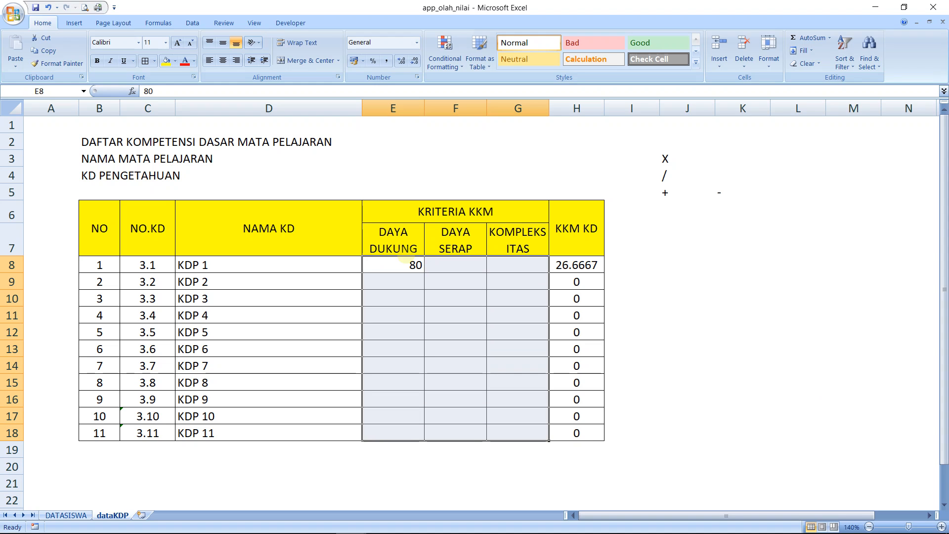
pyautogui.click(223, 60)
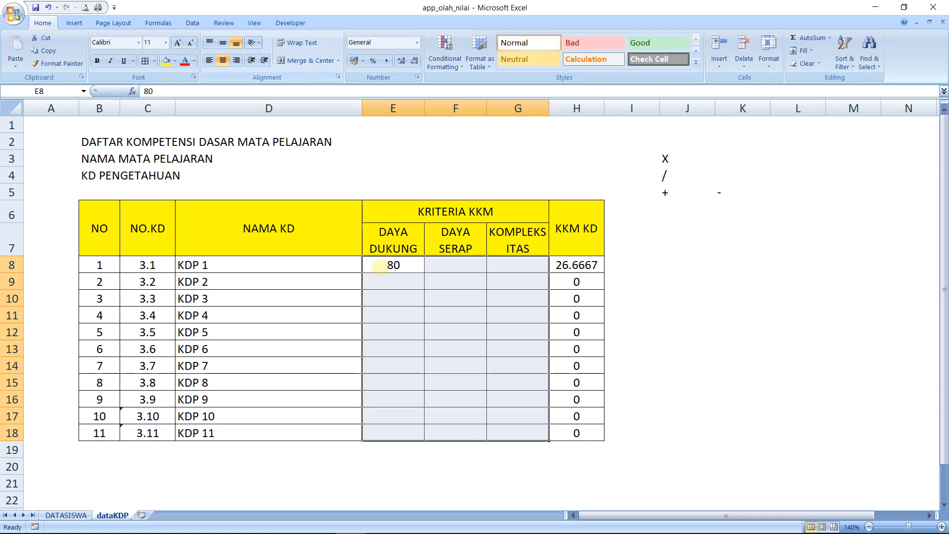
pyautogui.click(406, 265)
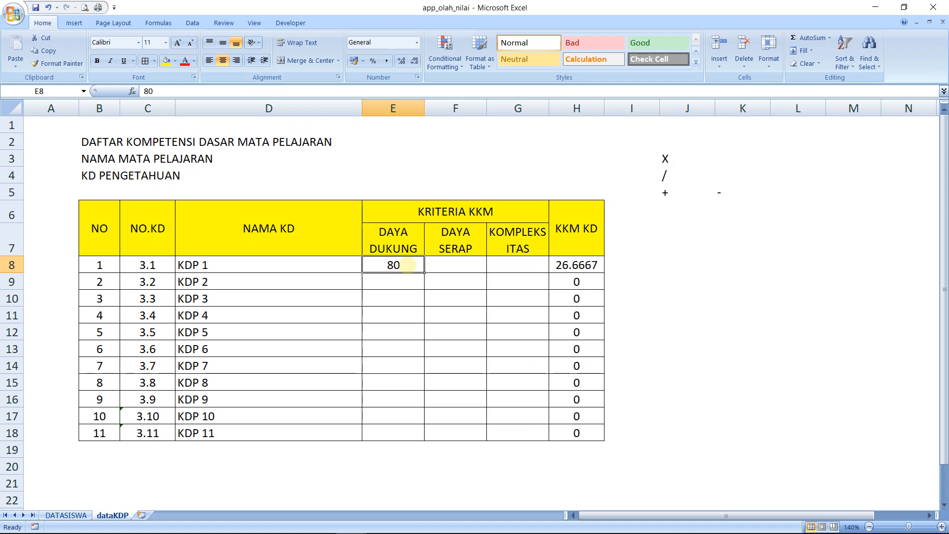
# Complete the KDP 1 criteria with 75 for DAYA SERAP in F8 and 90 for KOMPLEKSITAS in G8.
pyautogui.click(452, 269)
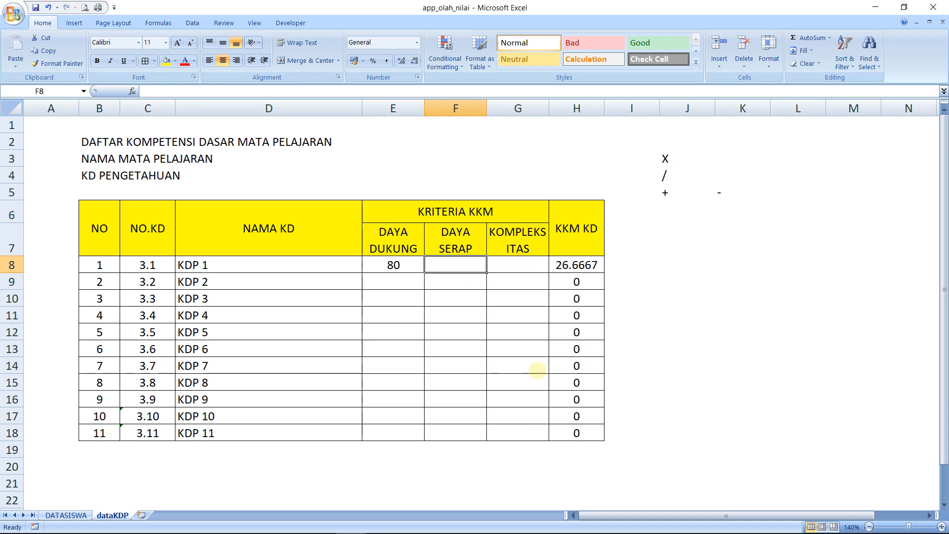
pyautogui.write('75')
pyautogui.press('Return')
pyautogui.press('Up')
pyautogui.press('Right')
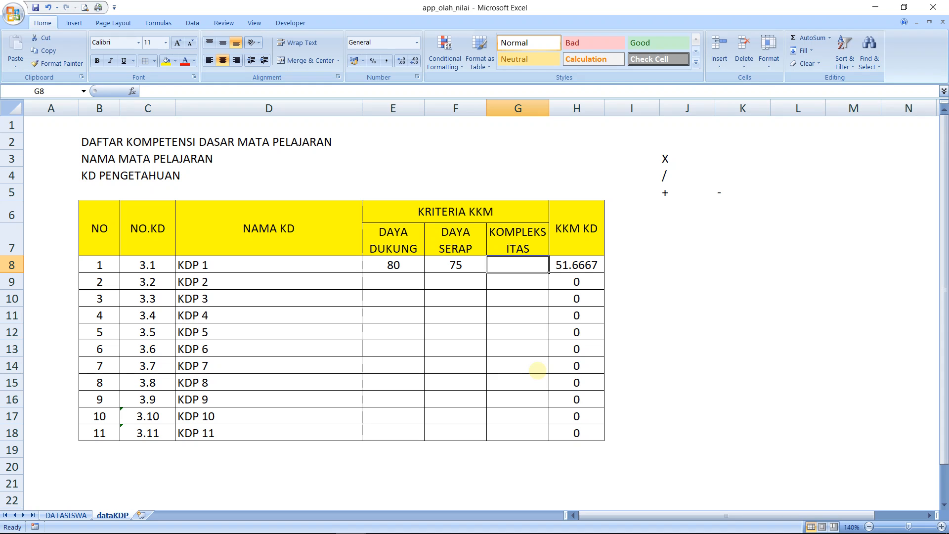
pyautogui.write('90')
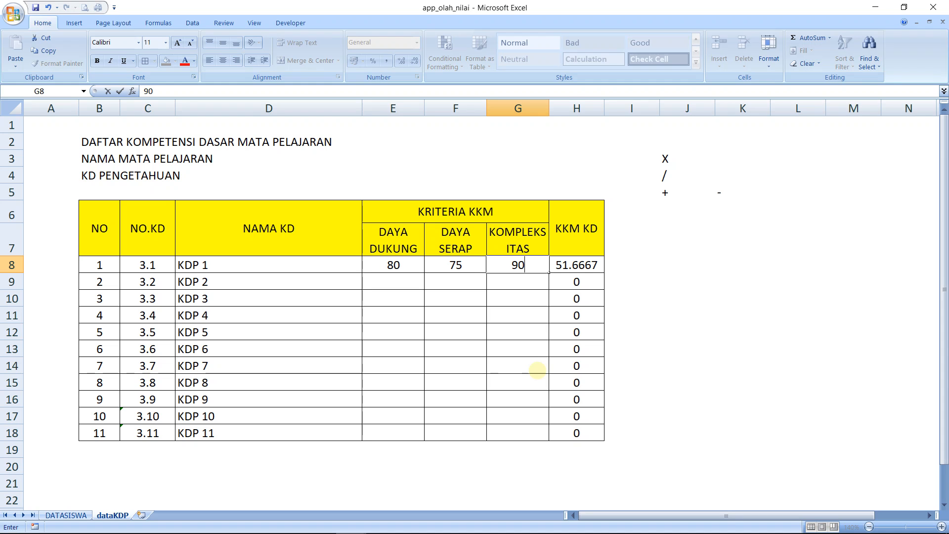
pyautogui.press('Return')
pyautogui.press('Up')
pyautogui.press('Right')
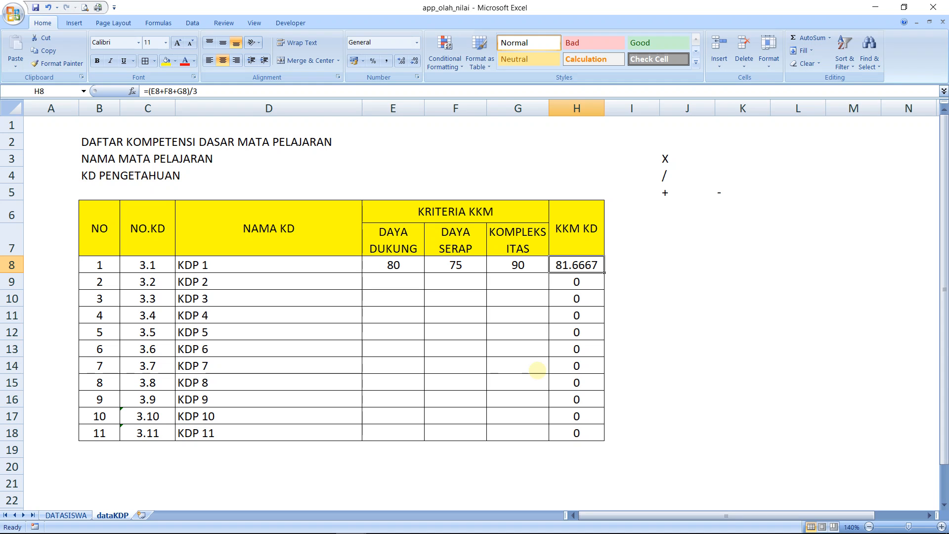
# Enter 75 for each of the three KDP 2 criteria in cells E9, F9 and G9.
pyautogui.press('Right')
pyautogui.press('Left')
pyautogui.press('Down')
pyautogui.press('Left')
pyautogui.press('Left')
pyautogui.press('Left')
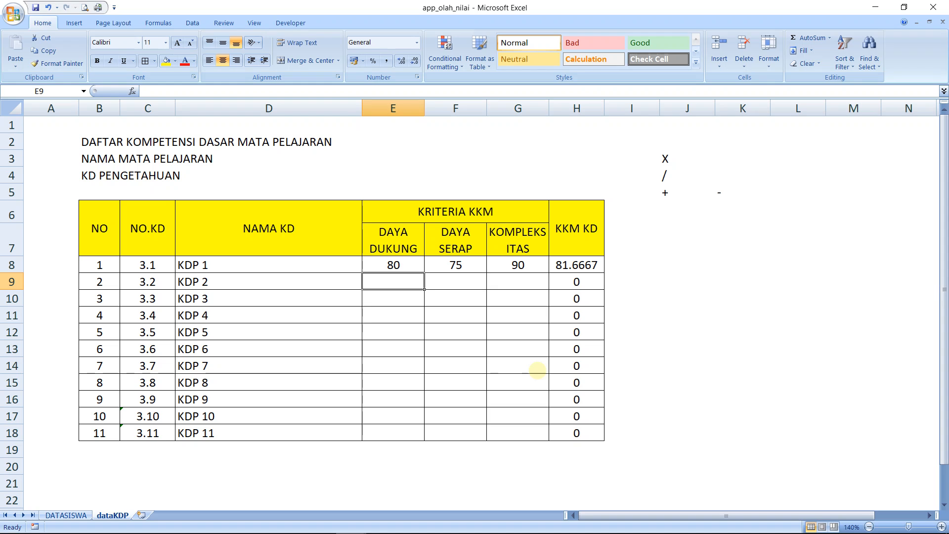
pyautogui.write('75')
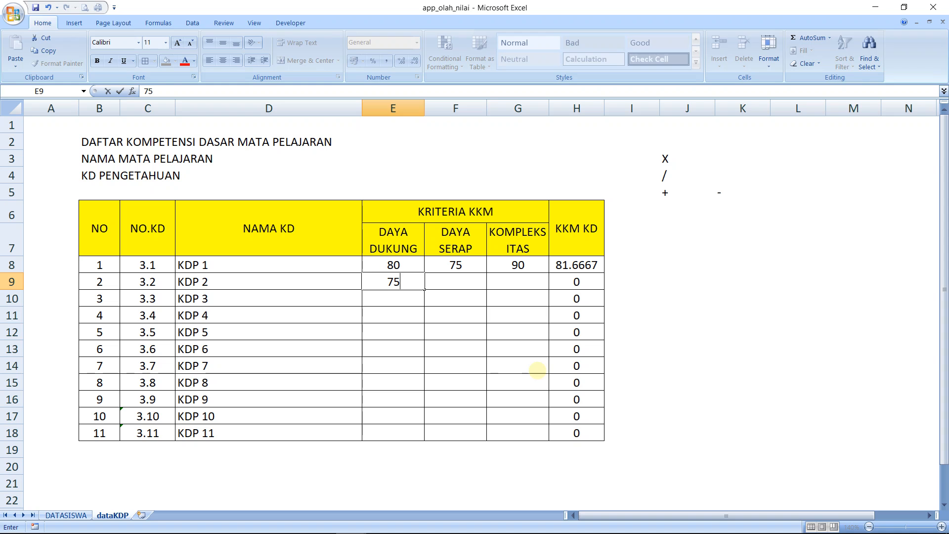
pyautogui.press('Return')
pyautogui.press('Up')
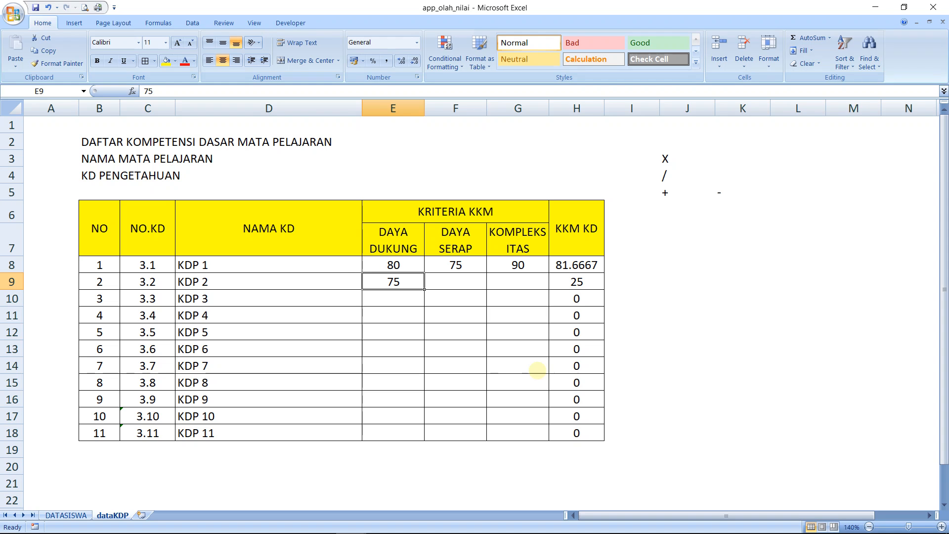
pyautogui.press('Right')
pyautogui.write('75')
pyautogui.press('Return')
pyautogui.press('Up')
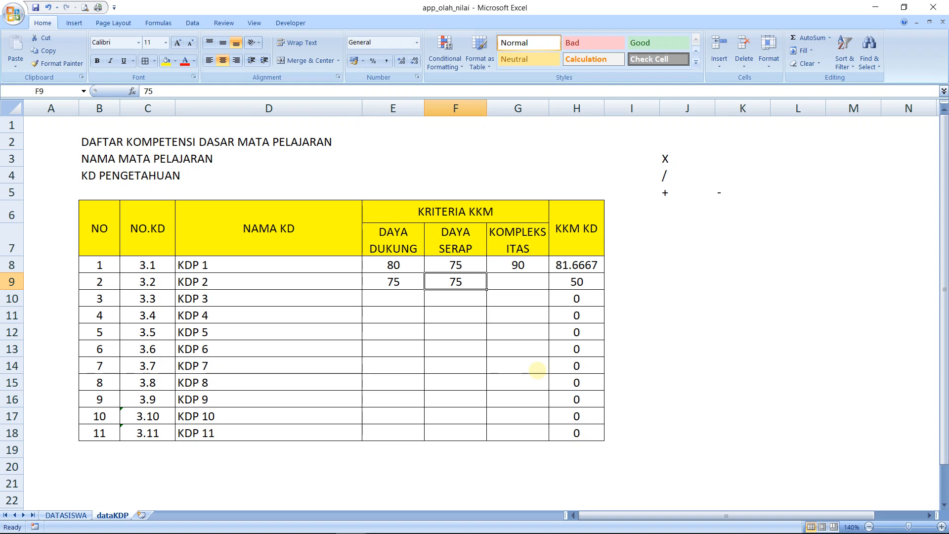
pyautogui.press('Right')
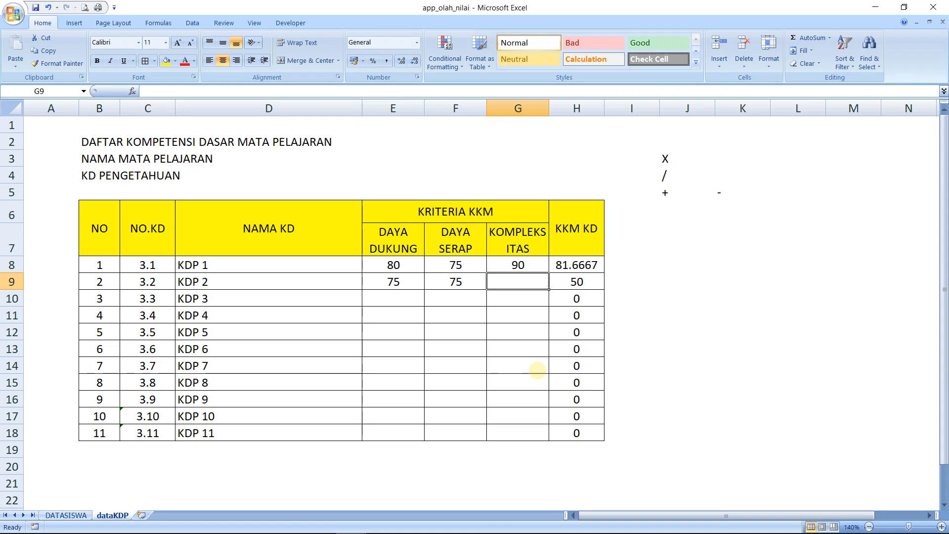
pyautogui.write('75')
pyautogui.press('Return')
pyautogui.press('Up')
pyautogui.press('Right')
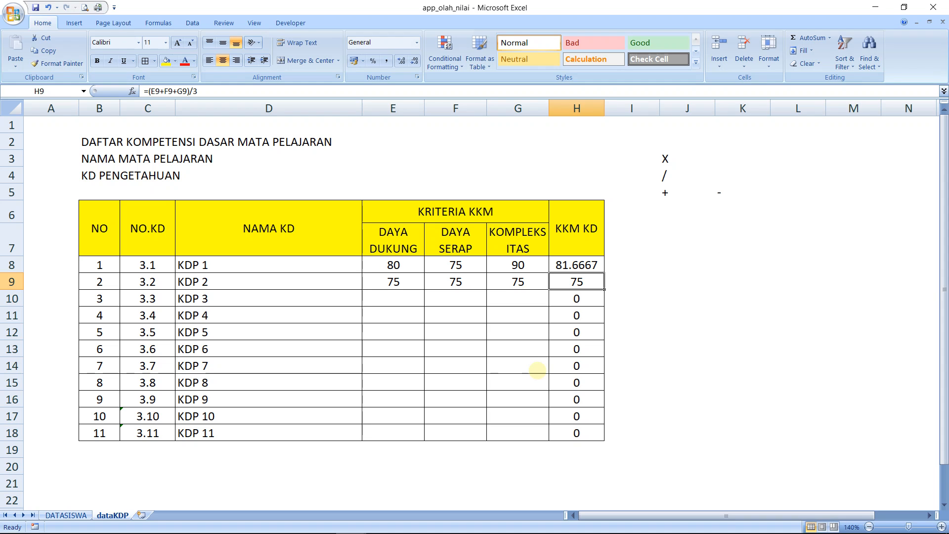
# Enter the KDP 3 criteria values 80, 75 and 80 in cells E10, F10 and G10.
pyautogui.press('Down')
pyautogui.press('Left')
pyautogui.press('Left')
pyautogui.press('Left')
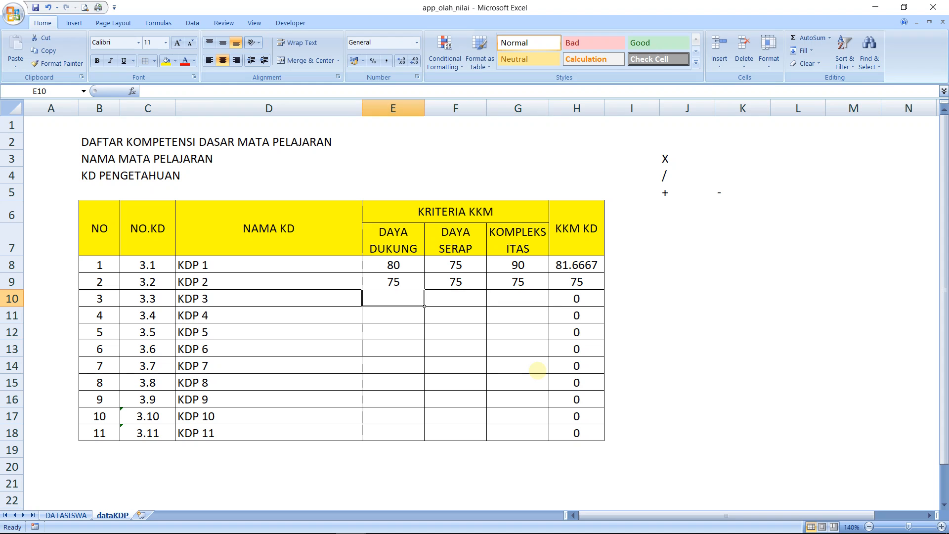
pyautogui.write('80')
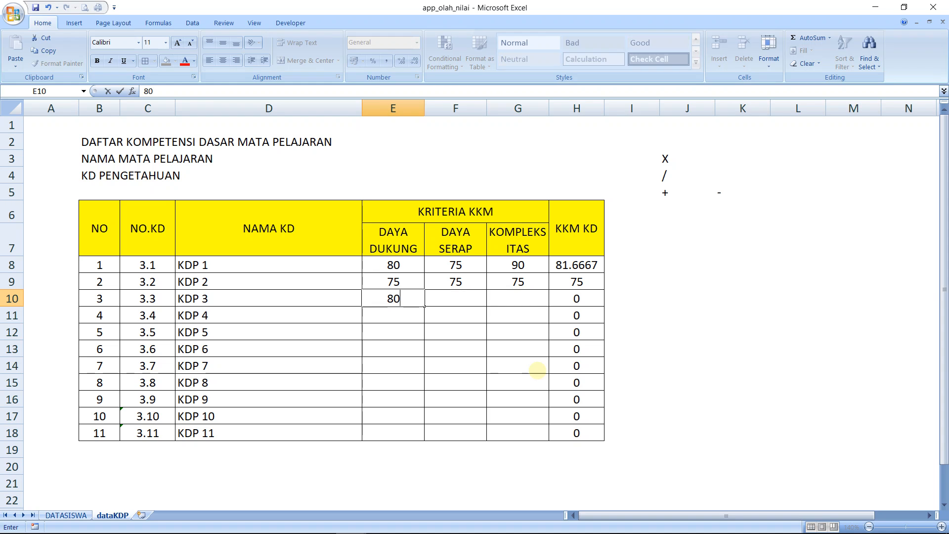
pyautogui.press('Return')
pyautogui.press('Up')
pyautogui.press('Right')
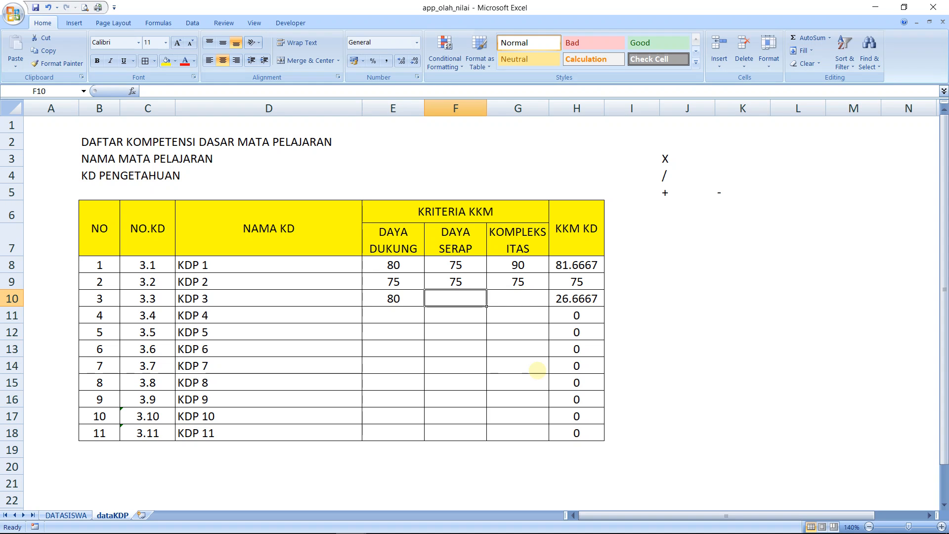
pyautogui.write('75')
pyautogui.press('Return')
pyautogui.press('Up')
pyautogui.press('Right')
pyautogui.write('80')
pyautogui.press('Return')
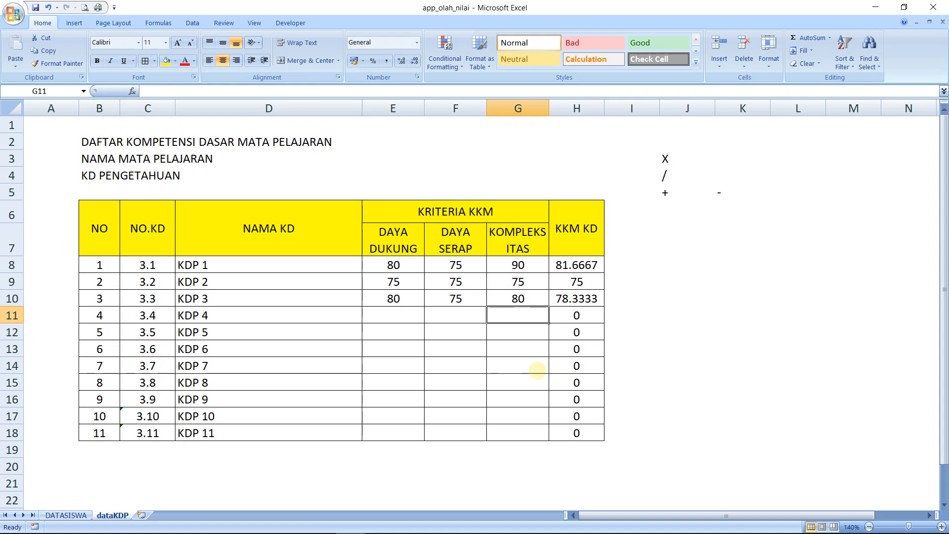
pyautogui.press('Left')
pyautogui.press('Left')
pyautogui.press('Up')
pyautogui.press('Up')
pyautogui.press('Up')
pyautogui.press('Right')
pyautogui.press('Right')
pyautogui.press('Down')
pyautogui.press('Down')
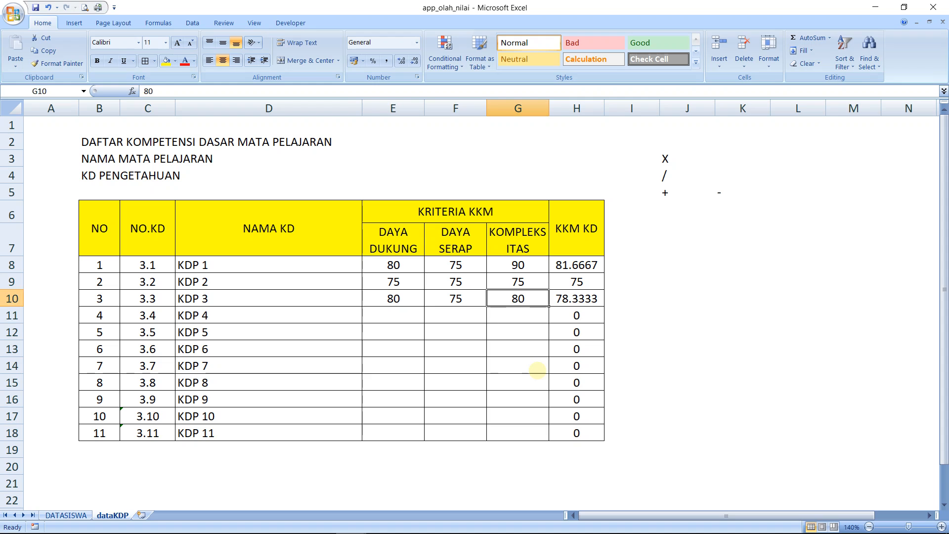
# Copy the KDP 3 criteria values 80, 75 and 80 down each column through KDP 11 in row 18.
pyautogui.press('Down')
pyautogui.press('Left')
pyautogui.press('Left')
pyautogui.press('Up')
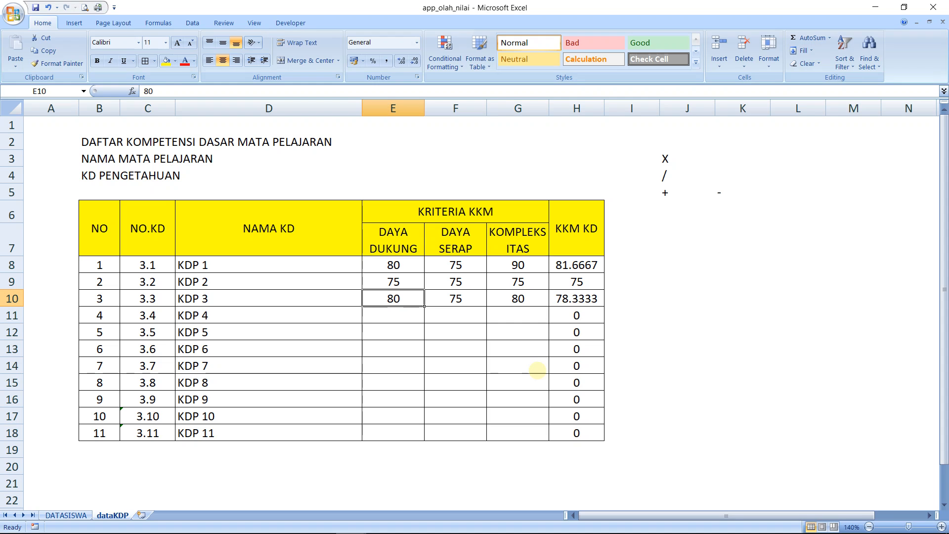
pyautogui.moveTo(425, 306); pyautogui.dragTo(430, 438)
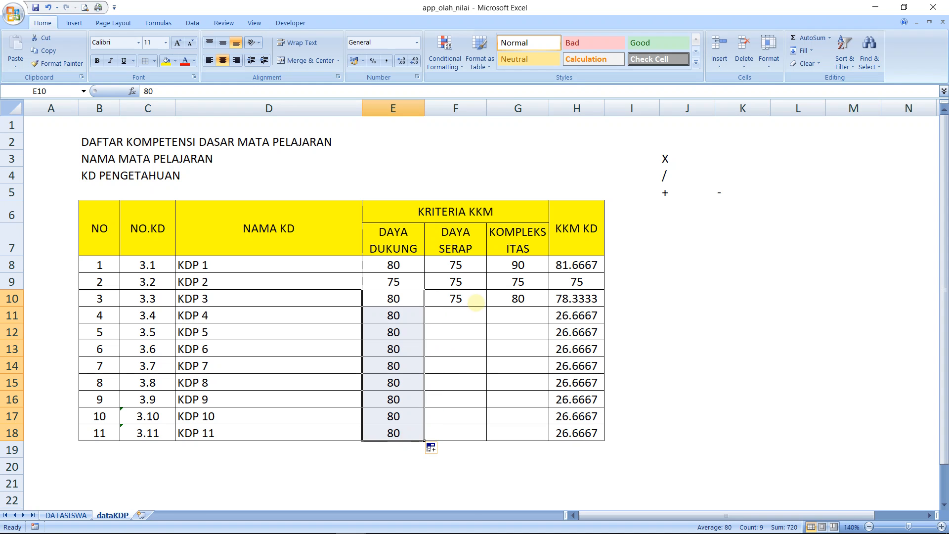
pyautogui.click(476, 302)
pyautogui.moveTo(487, 306); pyautogui.dragTo(491, 439)
pyautogui.click(531, 294)
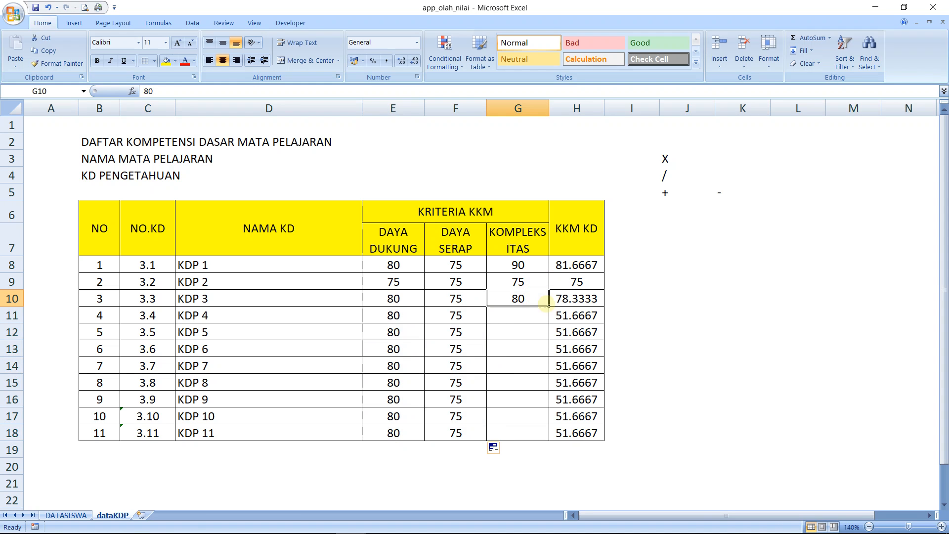
pyautogui.moveTo(549, 306); pyautogui.dragTo(534, 442)
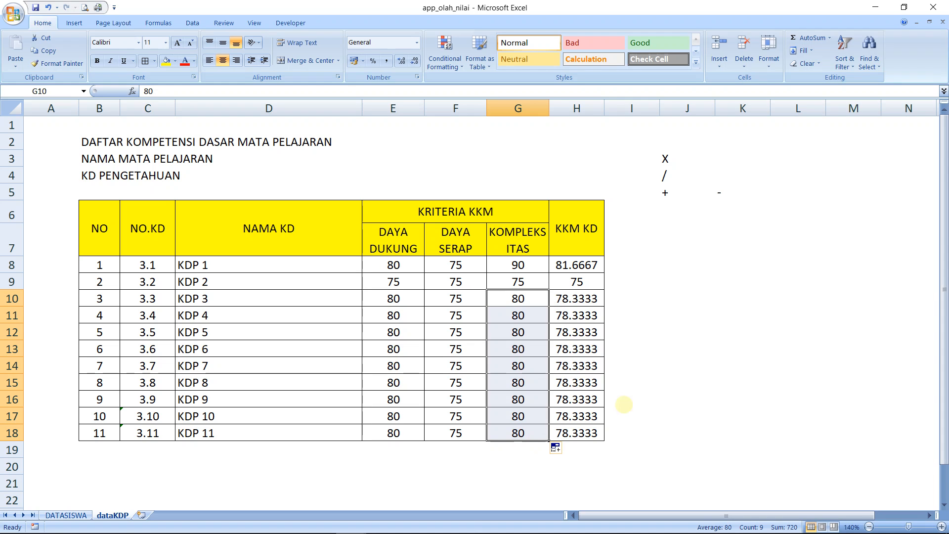
pyautogui.click(740, 360)
pyautogui.click(538, 305)
pyautogui.click(531, 315)
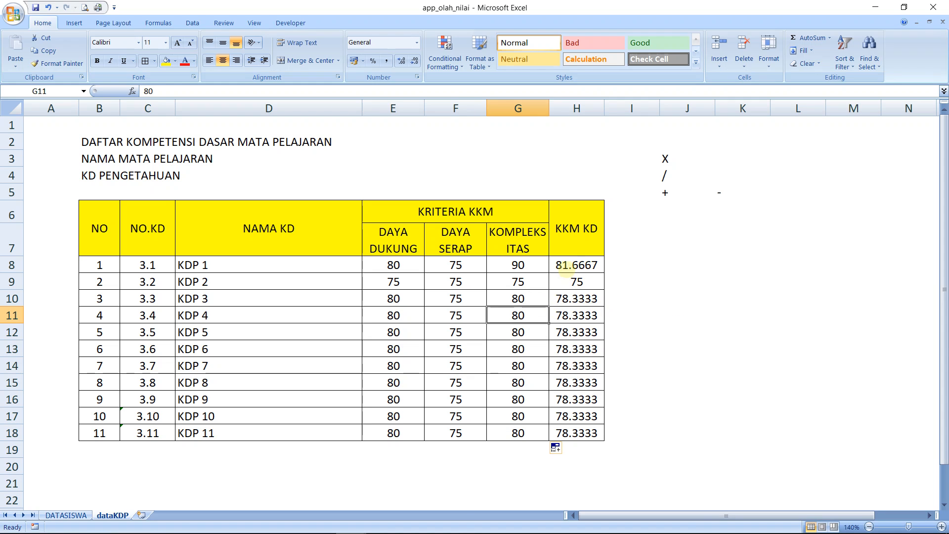
# Format the KKM KD values in H8:H18 as Number with two decimal places.
pyautogui.click(566, 266)
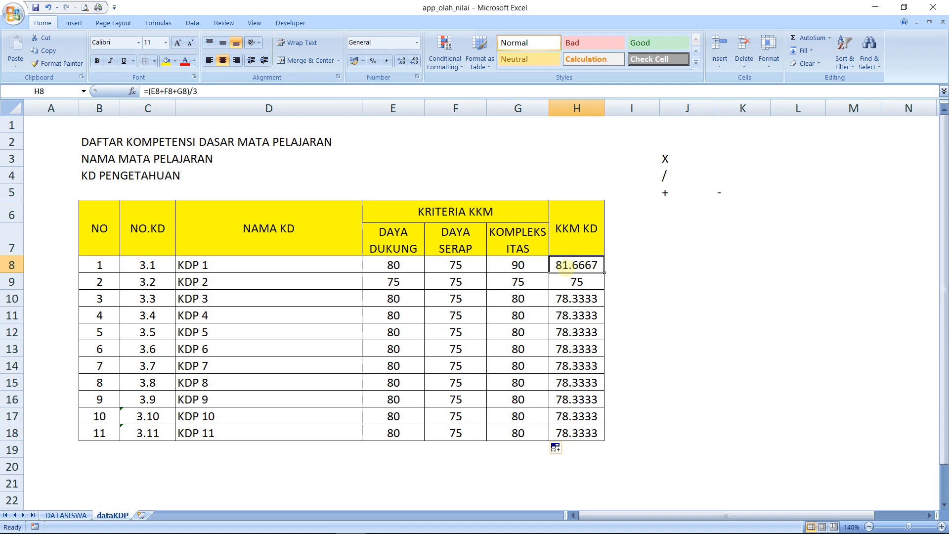
pyautogui.hotkey('shift', 'Down')
pyautogui.hotkey('shift', 'Down')
pyautogui.hotkey('shift', 'Down')
pyautogui.hotkey('shift', 'Down')
pyautogui.hotkey('shift', 'Down')
pyautogui.hotkey('shift', 'Down')
pyautogui.hotkey('shift', 'Down')
pyautogui.hotkey('shift', 'Down')
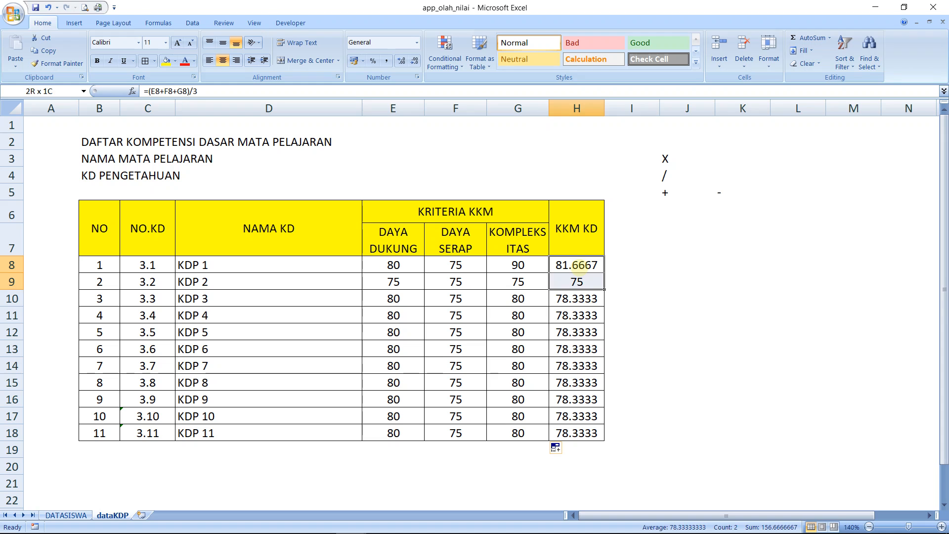
pyautogui.hotkey('shift', 'Down')
pyautogui.hotkey('shift', 'Down')
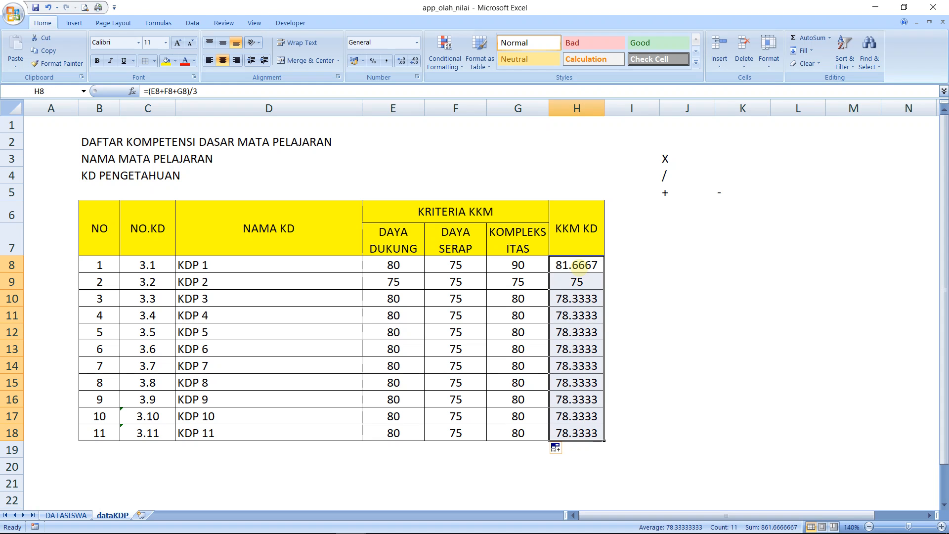
pyautogui.rightClick(574, 300)
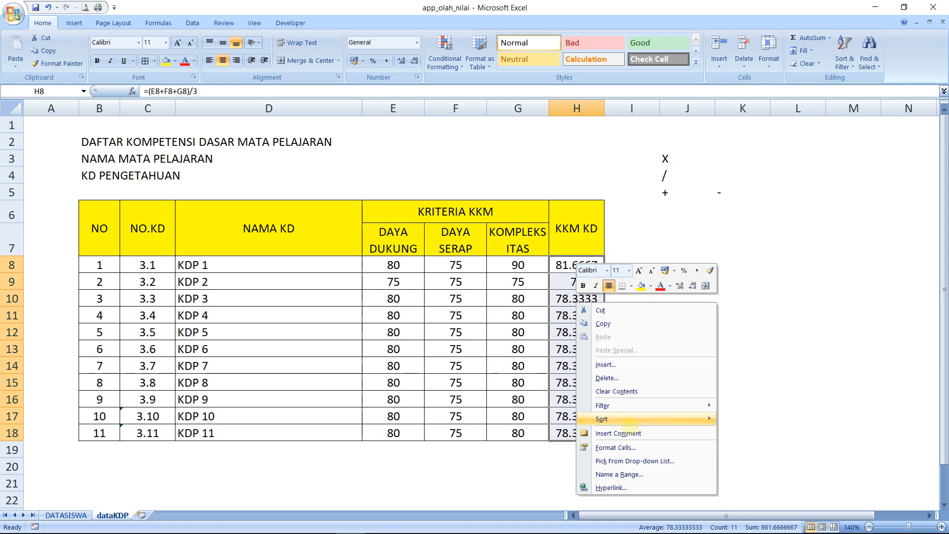
pyautogui.click(625, 446)
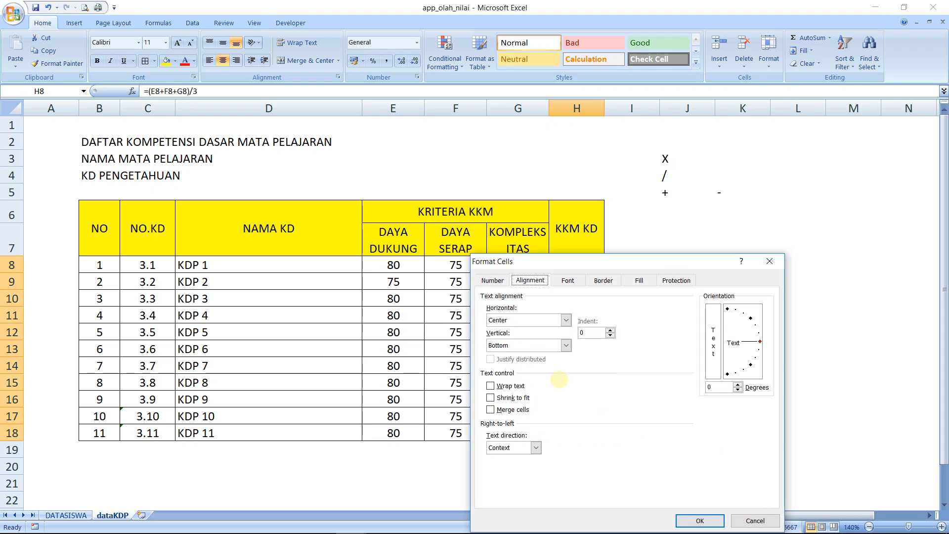
pyautogui.click(492, 280)
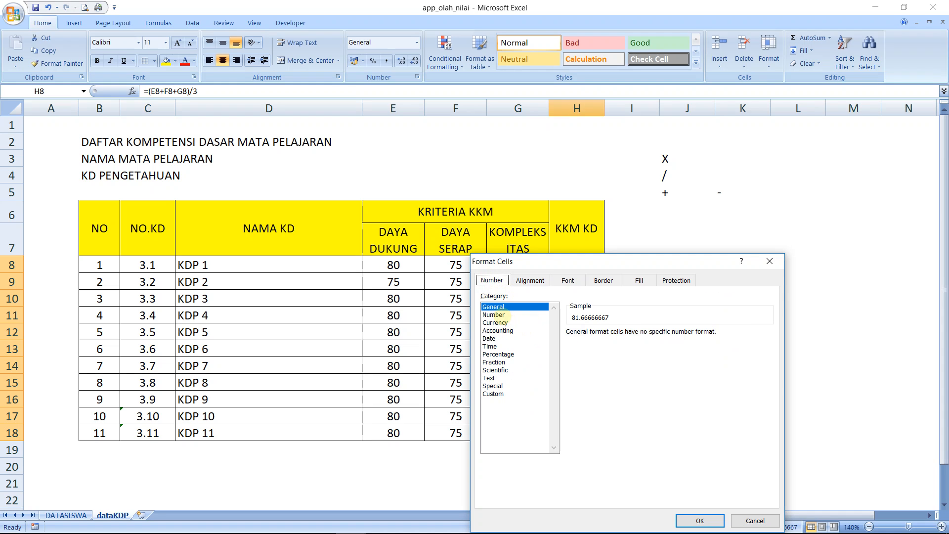
pyautogui.click(493, 314)
pyautogui.doubleClick(624, 333)
pyautogui.write('0')
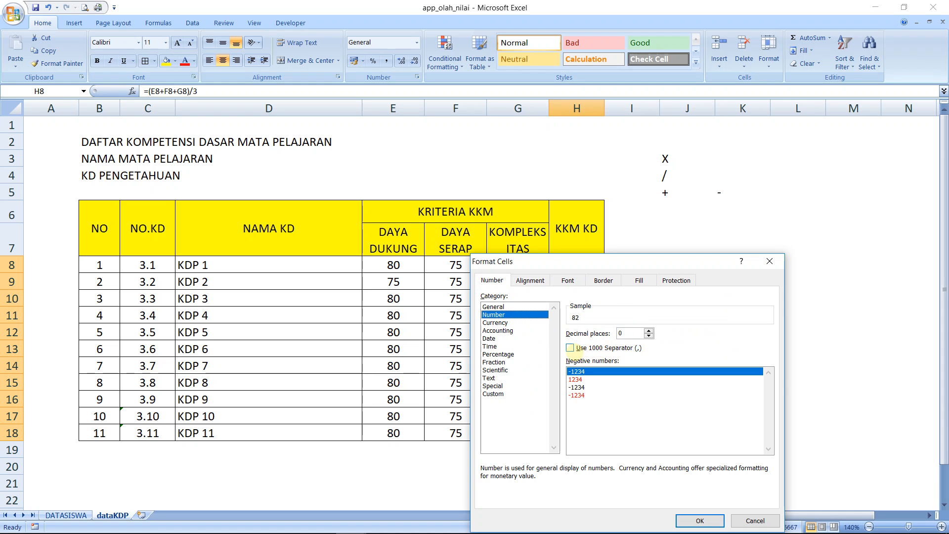
pyautogui.click(648, 331)
pyautogui.click(649, 331)
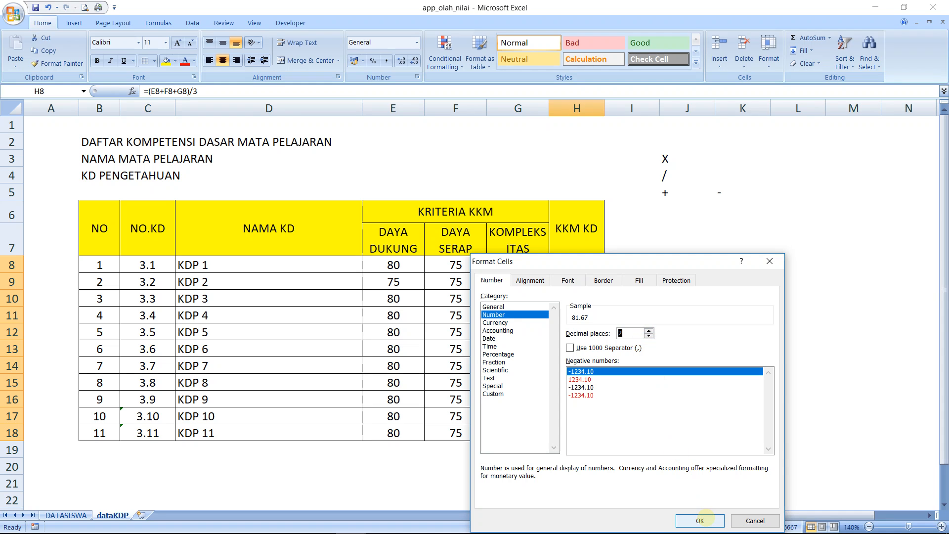
pyautogui.click(700, 520)
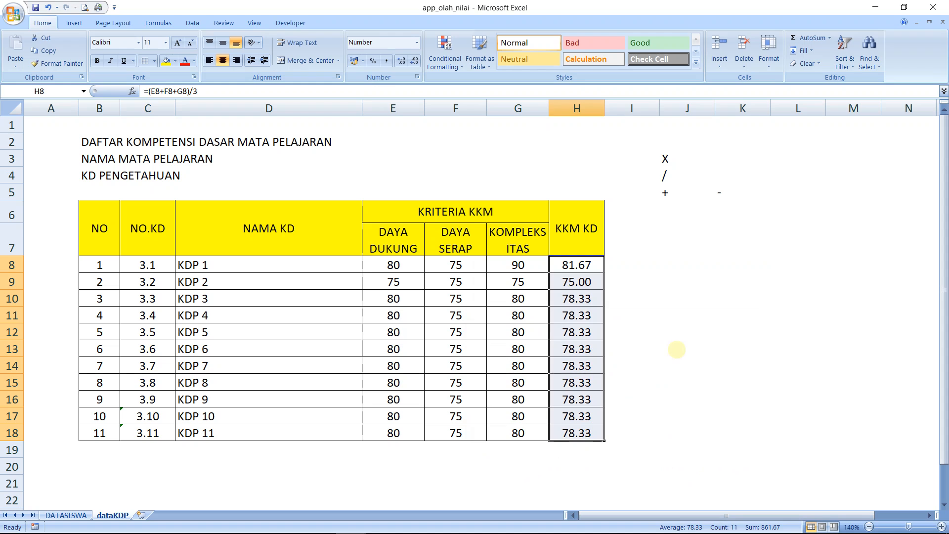
pyautogui.click(677, 349)
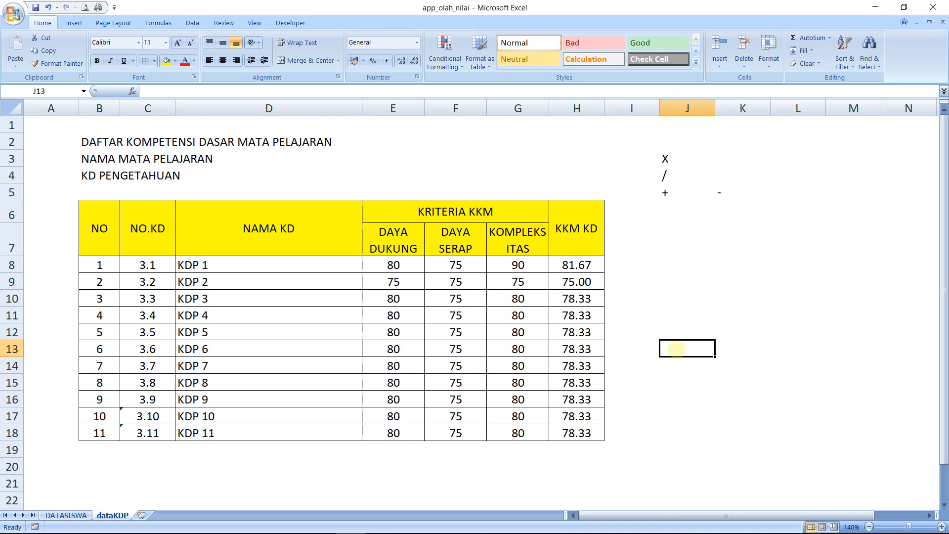
pyautogui.press('Down')
pyautogui.press('Down')
pyautogui.press('Down')
pyautogui.press('Down')
pyautogui.press('Down')
pyautogui.press('Down')
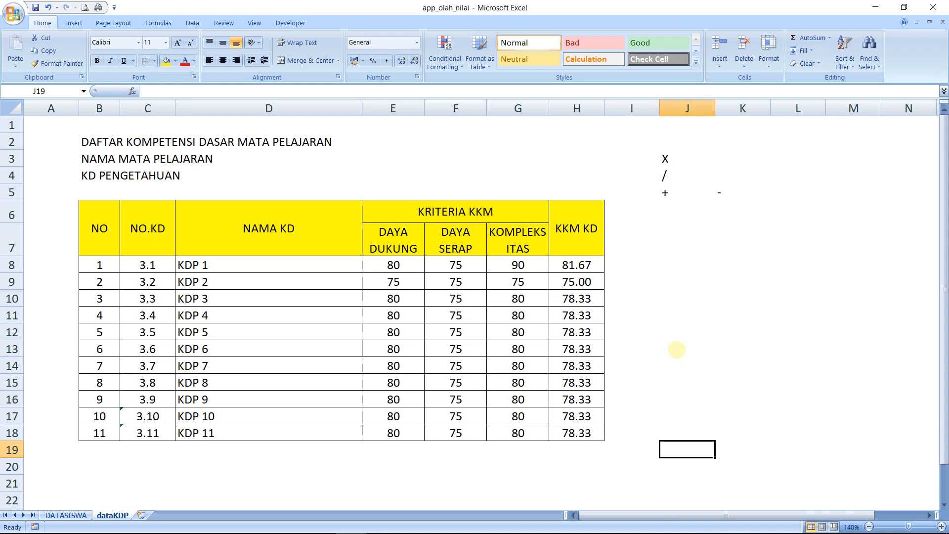
pyautogui.press('Left')
pyautogui.press('Left')
pyautogui.press('Left')
pyautogui.press('Left')
pyautogui.press('Left')
pyautogui.press('Down')
pyautogui.press('Left')
pyautogui.press('Left')
pyautogui.press('Left')
pyautogui.press('Left')
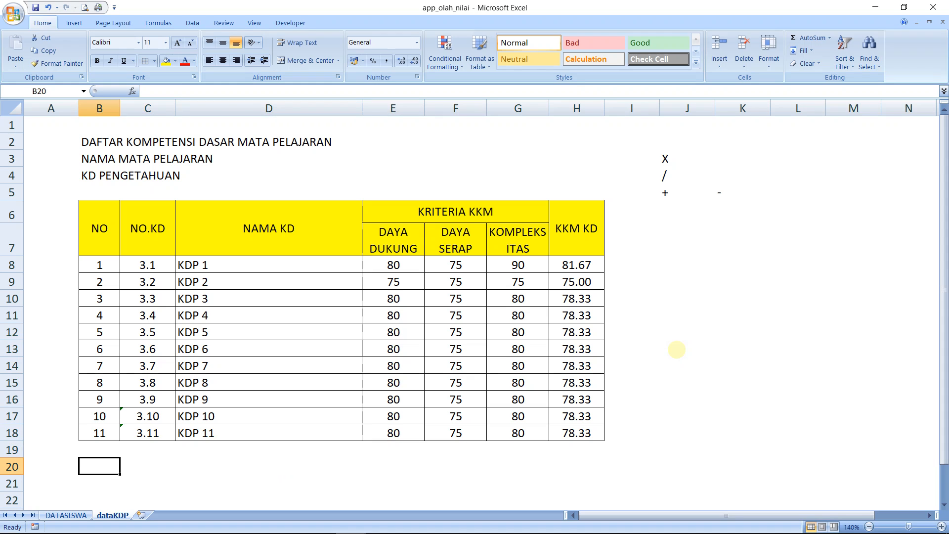
pyautogui.press('Right')
pyautogui.press('Down')
pyautogui.press('Down')
pyautogui.press('Down')
pyautogui.press('Down')
pyautogui.press('Down')
pyautogui.press('Down')
pyautogui.press('Up')
pyautogui.press('Up')
pyautogui.press('Up')
pyautogui.press('Up')
pyautogui.press('Up')
pyautogui.press('Up')
pyautogui.press('Right')
pyautogui.press('Left')
pyautogui.press('Down')
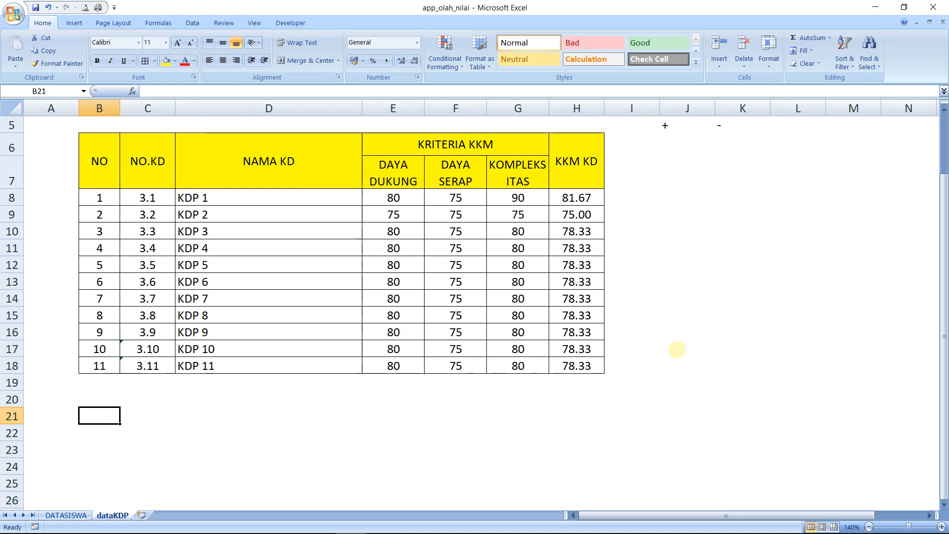
# Clear the operator symbols from cells J1:K5 beside the table.
pyautogui.press('Up')
pyautogui.press('Up')
pyautogui.press('Up')
pyautogui.press('Up')
pyautogui.press('Up')
pyautogui.press('Up')
pyautogui.press('Up')
pyautogui.press('Up')
pyautogui.press('Up')
pyautogui.press('Up')
pyautogui.press('Up')
pyautogui.press('Up')
pyautogui.press('Up')
pyautogui.press('Up')
pyautogui.press('Up')
pyautogui.press('Up')
pyautogui.press('Up')
pyautogui.press('Up')
pyautogui.press('Up')
pyautogui.press('Up')
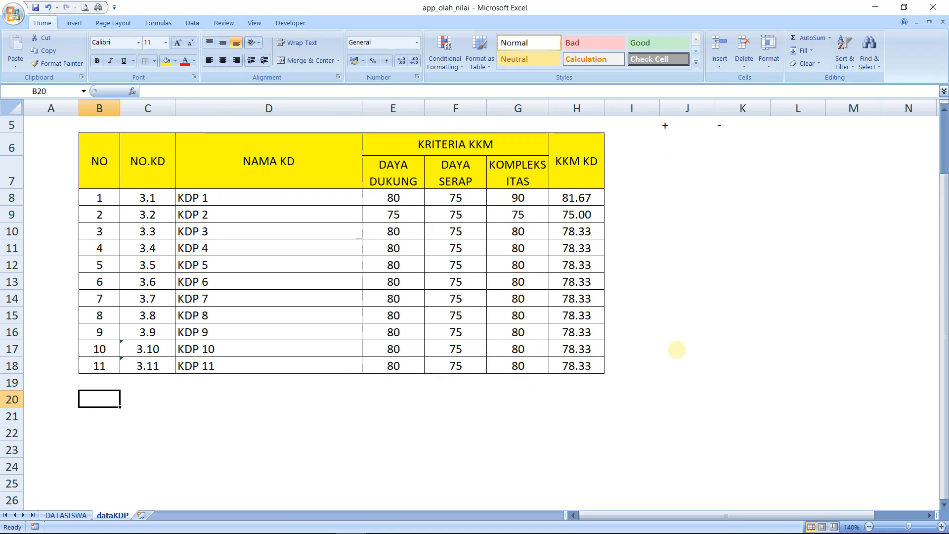
pyautogui.press('Right')
pyautogui.press('Right')
pyautogui.press('Right')
pyautogui.press('Right')
pyautogui.press('Right')
pyautogui.press('Right')
pyautogui.press('Right')
pyautogui.press('Right')
pyautogui.press('Right')
pyautogui.press('Right')
pyautogui.press('Left')
pyautogui.press('Left')
pyautogui.press('Left')
pyautogui.press('Right')
pyautogui.hotkey('shift', 'Down')
pyautogui.hotkey('shift', 'Down')
pyautogui.hotkey('shift', 'Down')
pyautogui.hotkey('shift', 'Down')
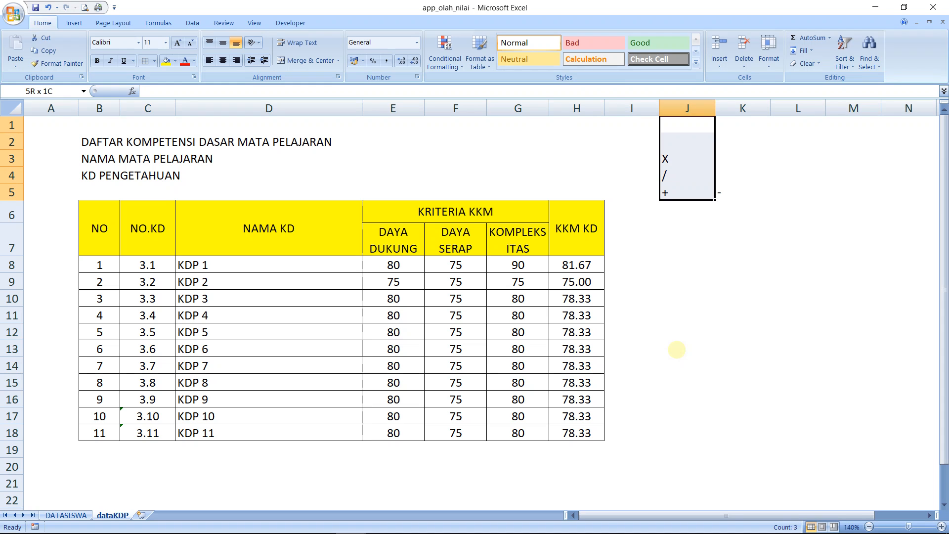
pyautogui.hotkey('shift', 'Right')
pyautogui.press('Delete')
# Add the label KKM MAPEL in cell B21 below the table.
pyautogui.press('Down')
pyautogui.press('Down')
pyautogui.press('Down')
pyautogui.press('Down')
pyautogui.press('Down')
pyautogui.press('Down')
pyautogui.press('Down')
pyautogui.press('Down')
pyautogui.press('Down')
pyautogui.press('Down')
pyautogui.press('Down')
pyautogui.press('Down')
pyautogui.press('Down')
pyautogui.press('Down')
pyautogui.press('Down')
pyautogui.press('Down')
pyautogui.press('Down')
pyautogui.press('Down')
pyautogui.press('Down')
pyautogui.press('Down')
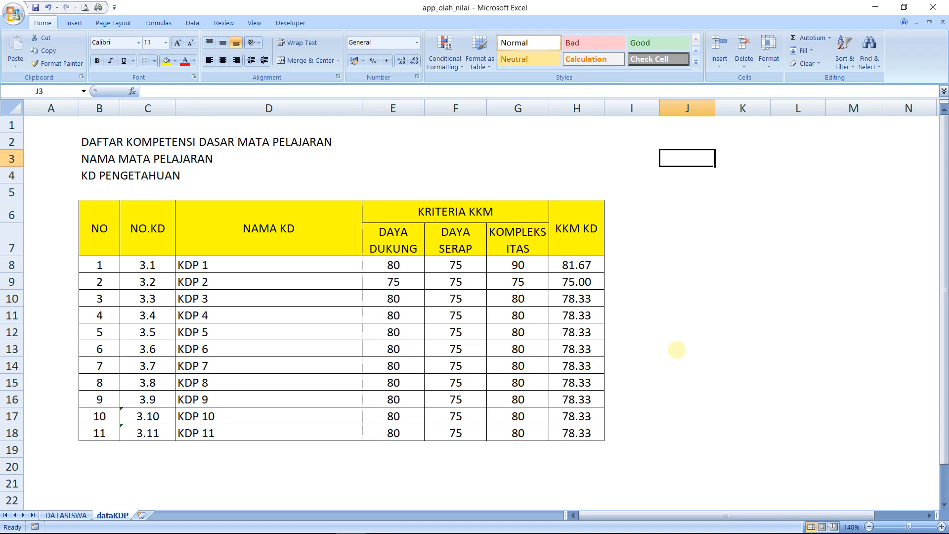
pyautogui.press('Left')
pyautogui.press('Left')
pyautogui.press('Left')
pyautogui.press('Left')
pyautogui.press('Left')
pyautogui.press('Left')
pyautogui.press('Left')
pyautogui.press('Left')
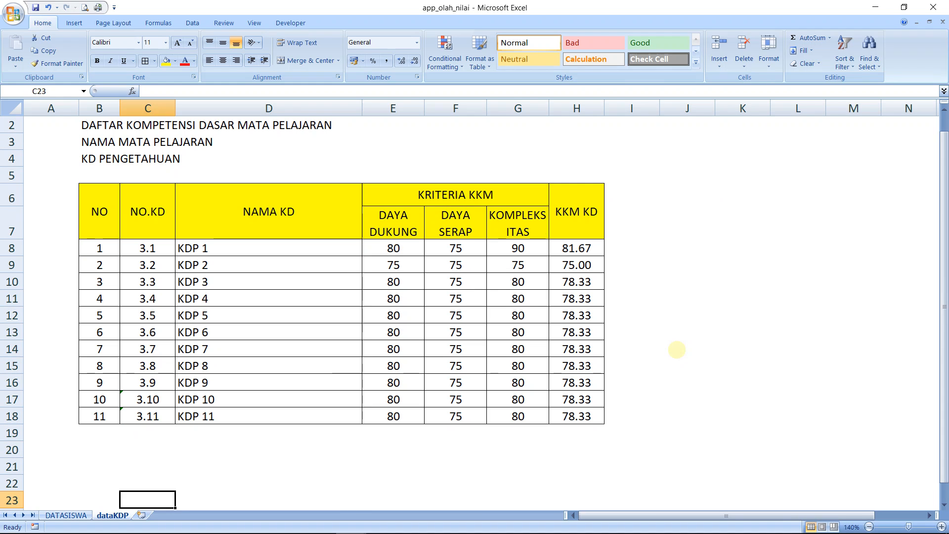
pyautogui.press('Up')
pyautogui.press('Up')
pyautogui.write('KKM MAPEL')
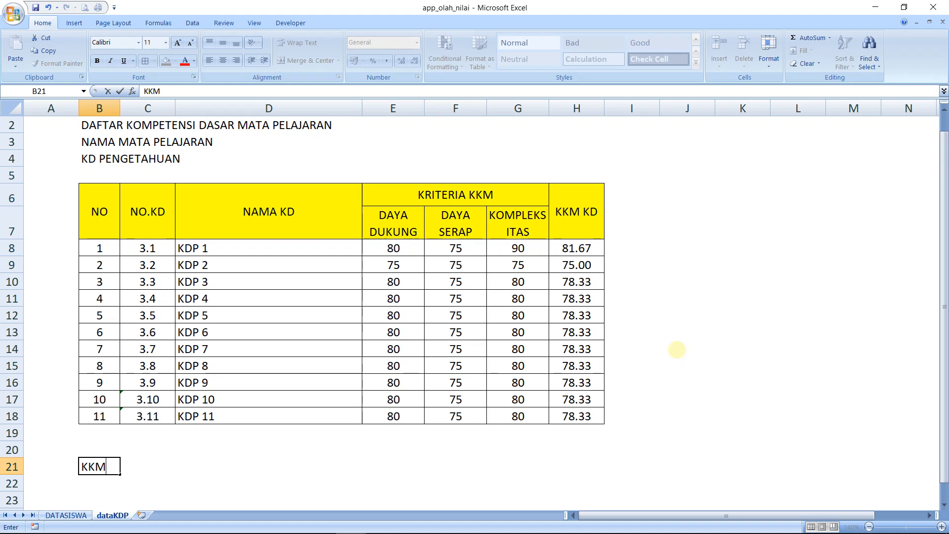
pyautogui.press('Return')
pyautogui.press('Up')
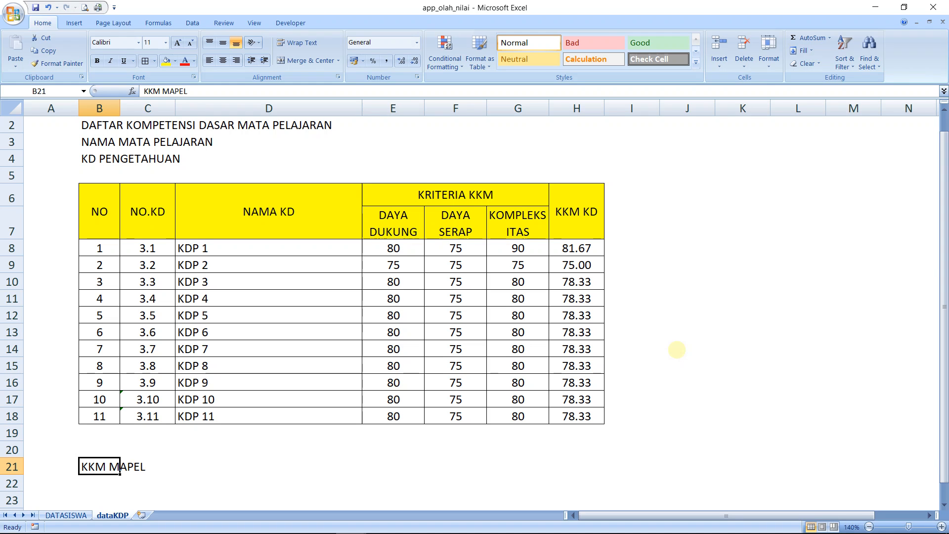
# Enter the formula =SUM(H8:H18)/11 in D21 to average the KKM KD values.
pyautogui.press('Right')
pyautogui.press('Right')
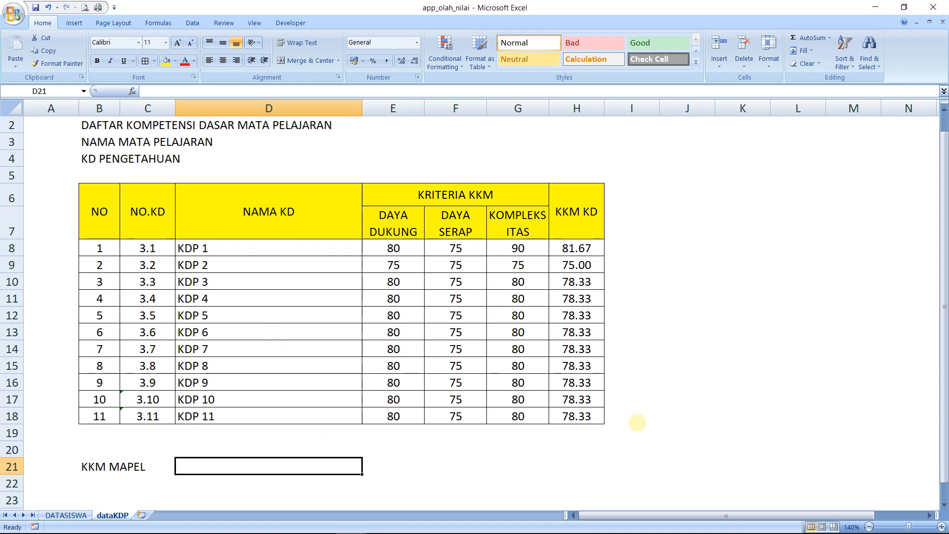
pyautogui.write('=')
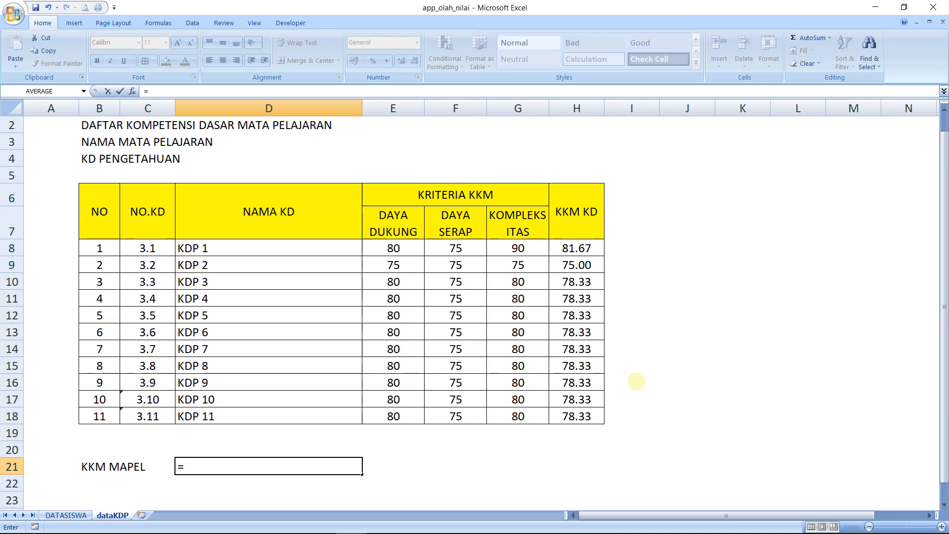
pyautogui.write('SUM')
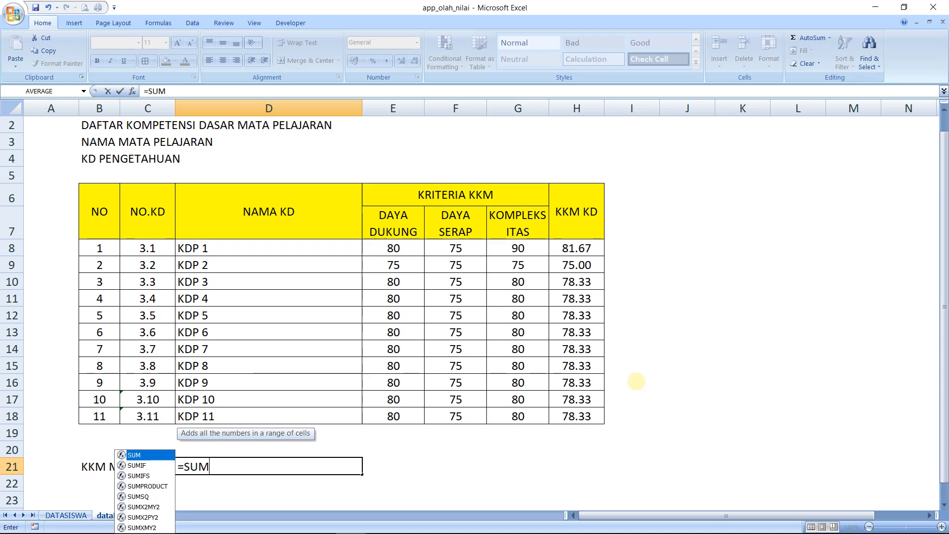
pyautogui.write('(')
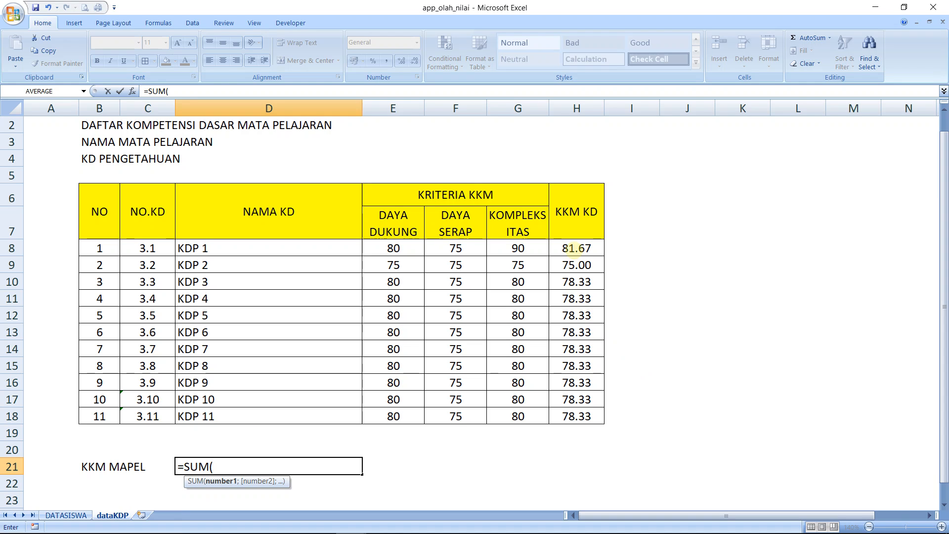
pyautogui.click(573, 249)
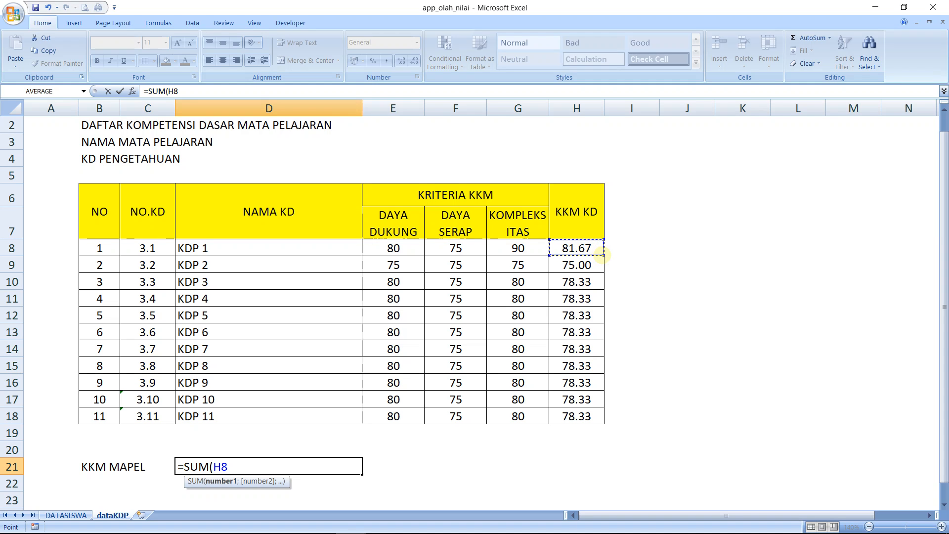
pyautogui.moveTo(602, 256); pyautogui.dragTo(608, 421)
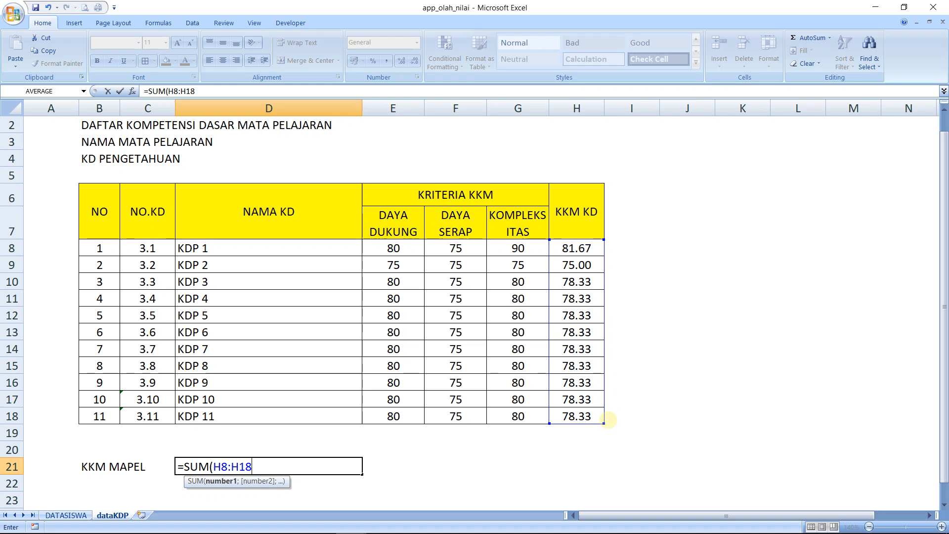
pyautogui.write(')/')
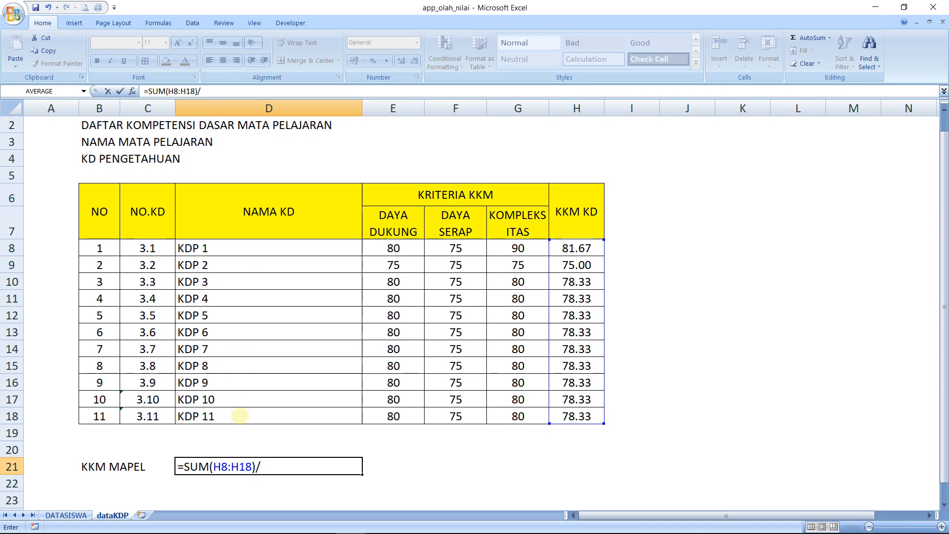
pyautogui.write('11')
pyautogui.press('Return')
pyautogui.press('Up')
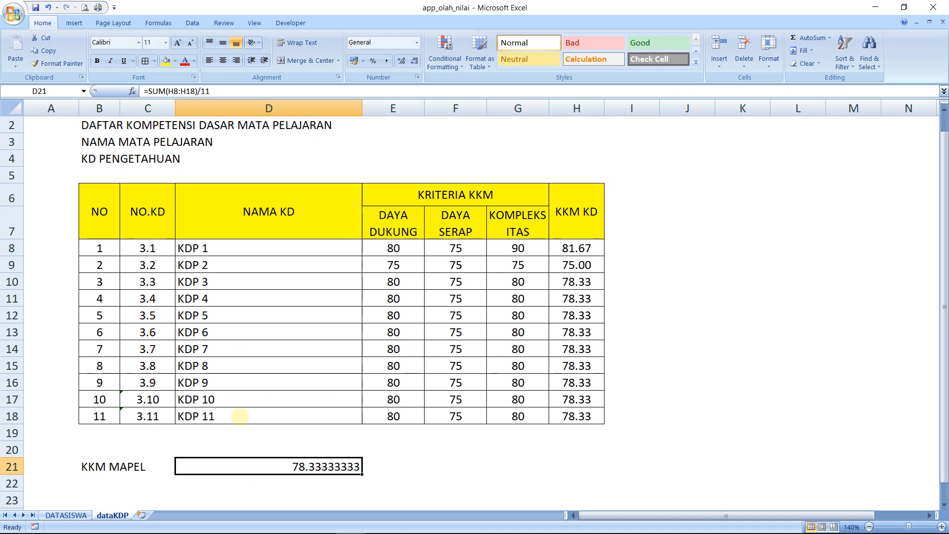
# Format the KKM MAPEL result in D21 as Number with two decimal places.
pyautogui.click(308, 469)
pyautogui.rightClick(308, 469)
pyautogui.click(348, 424)
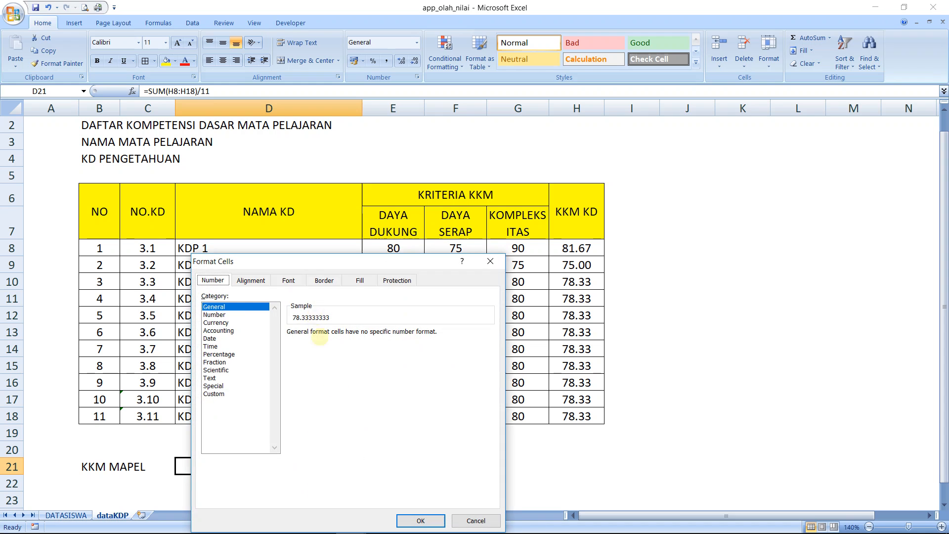
pyautogui.click(214, 314)
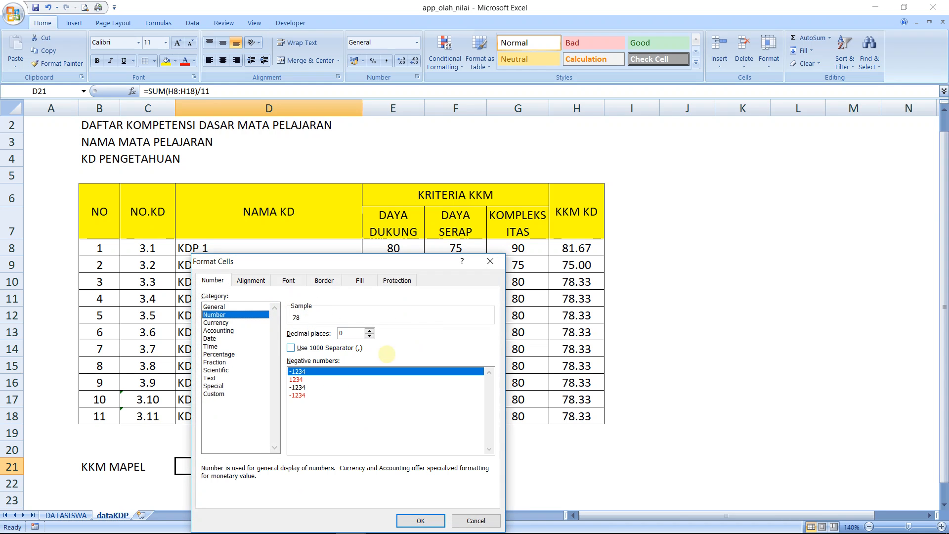
pyautogui.click(369, 330)
pyautogui.click(369, 330)
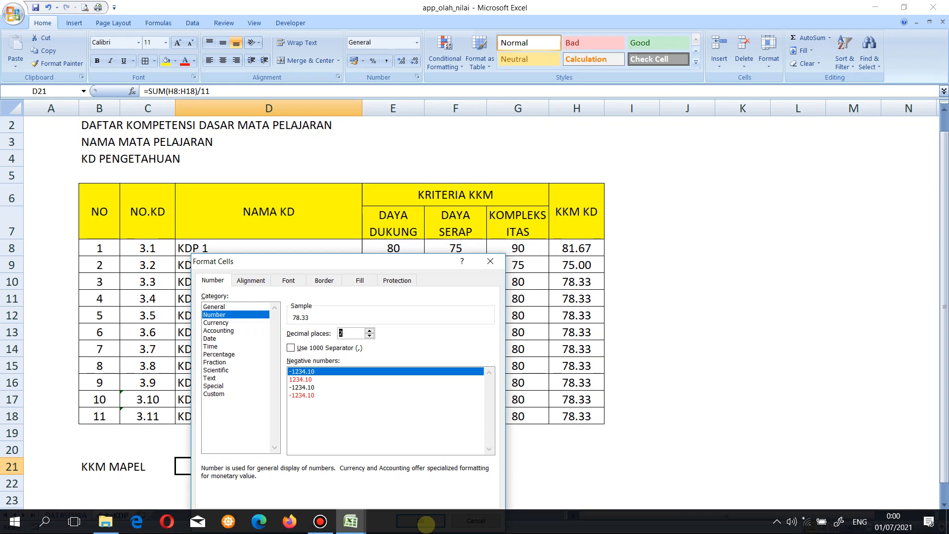
pyautogui.click(422, 519)
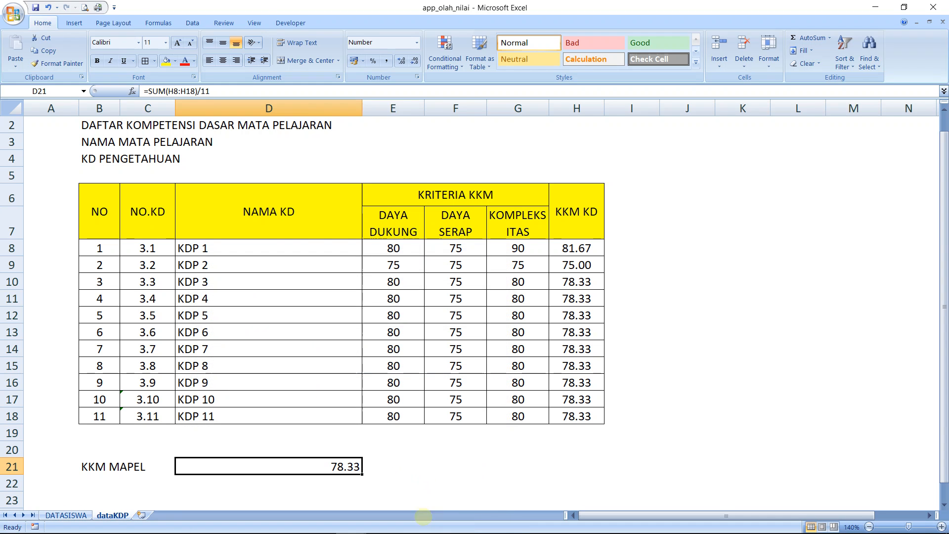
pyautogui.click(479, 473)
# Center the KKM MAPEL result in D21 horizontally and enlarge its font to size 14.
pyautogui.click(340, 472)
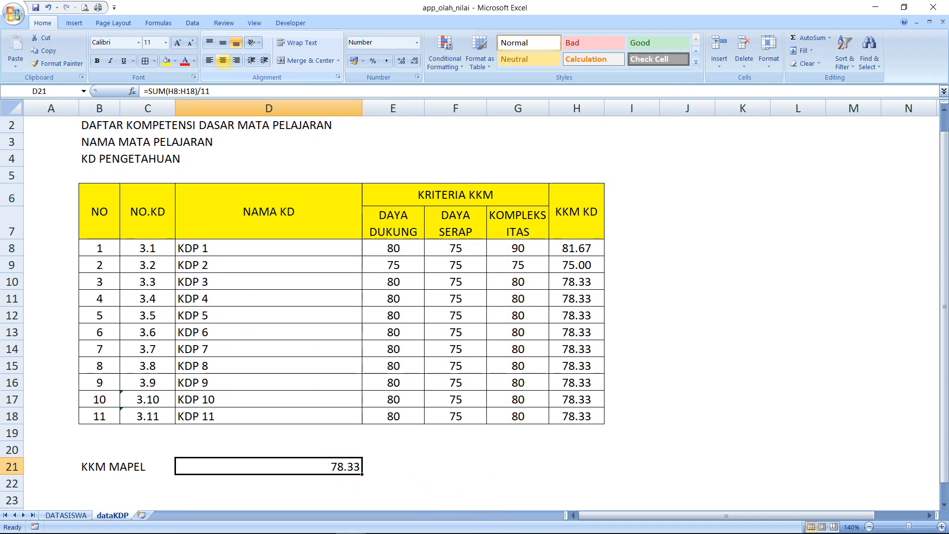
pyautogui.click(223, 61)
pyautogui.click(178, 42)
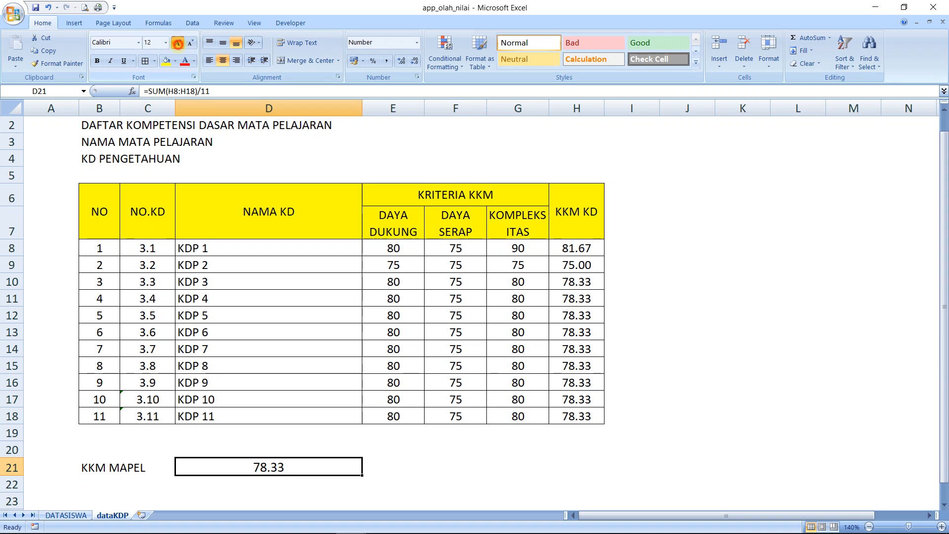
pyautogui.click(177, 43)
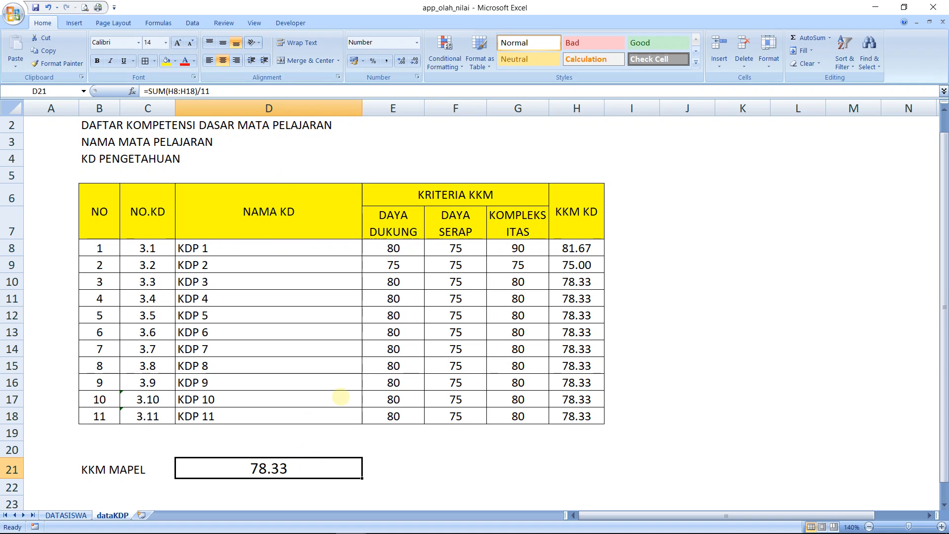
# Review the KKM MAPEL formula in D21 and the NAMA KD cells above it.
pyautogui.press('F2')
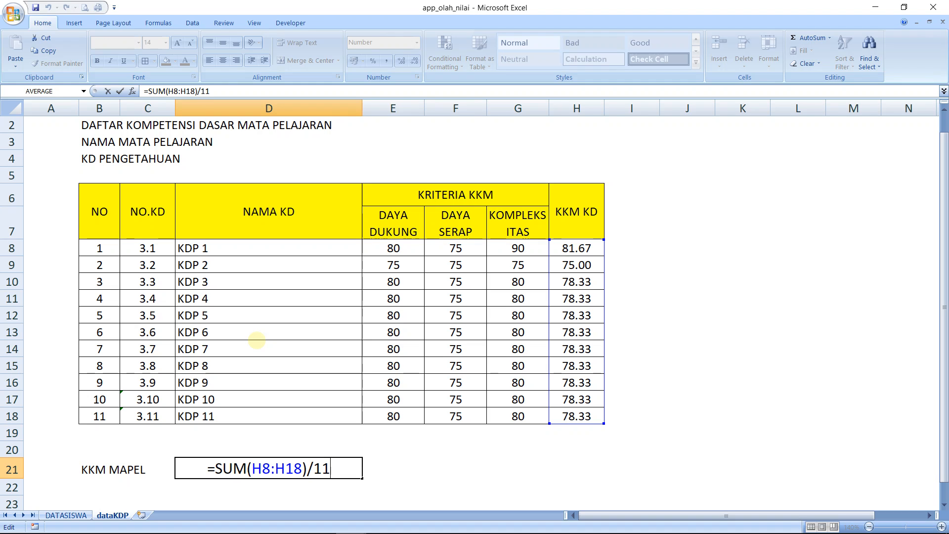
pyautogui.press('Return')
pyautogui.press('Up')
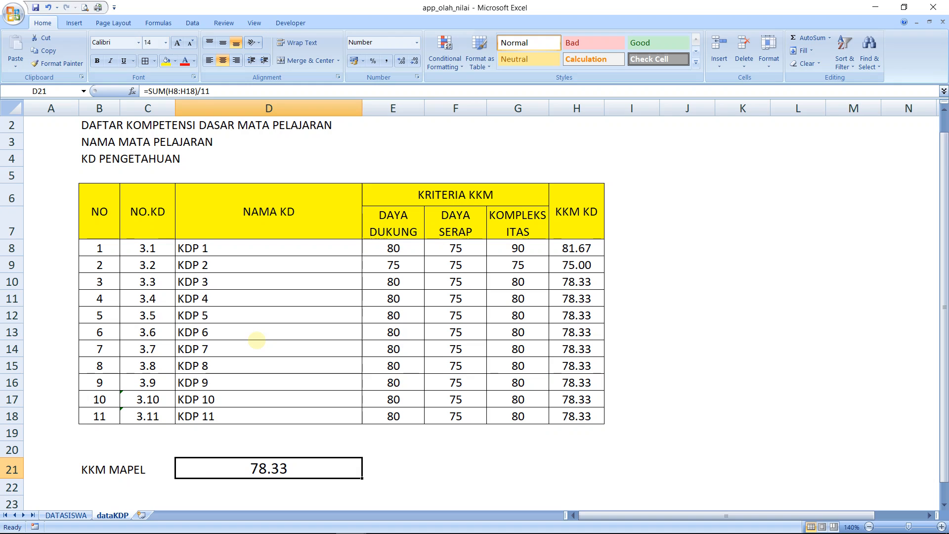
pyautogui.press('Up')
pyautogui.press('Up')
pyautogui.press('Up')
pyautogui.press('Up')
pyautogui.press('Down')
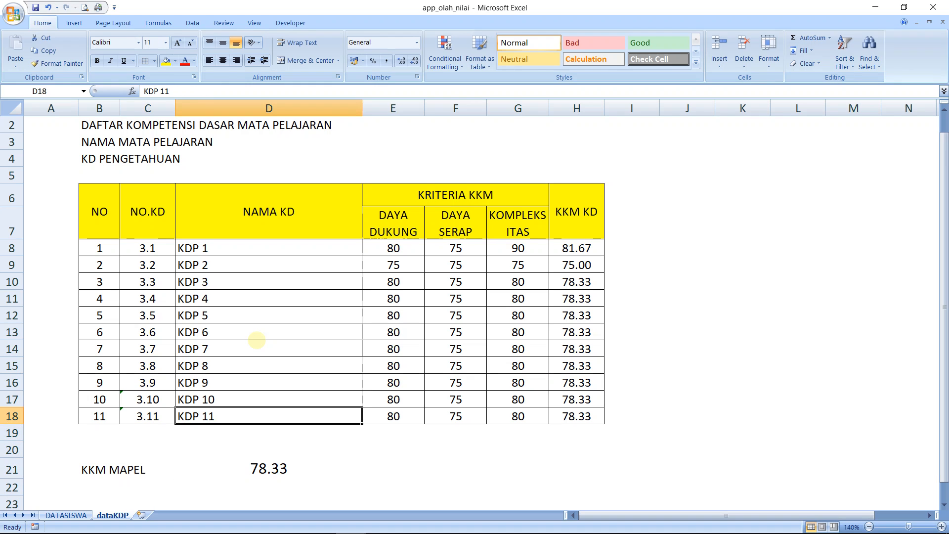
pyautogui.press('Down')
pyautogui.press('Down')
pyautogui.press('Down')
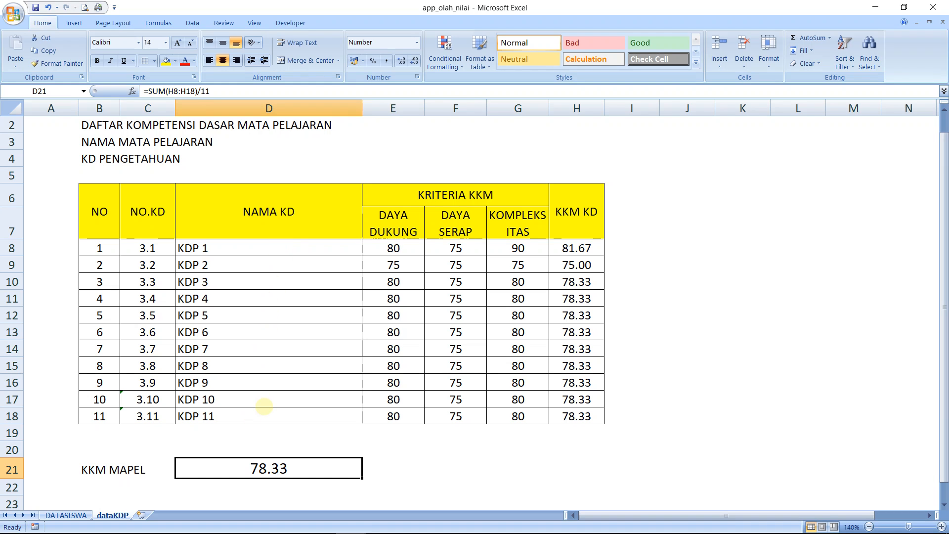
# Enter the formula =COUNT(D8:D18) in cell J9, beside the table.
pyautogui.click(675, 267)
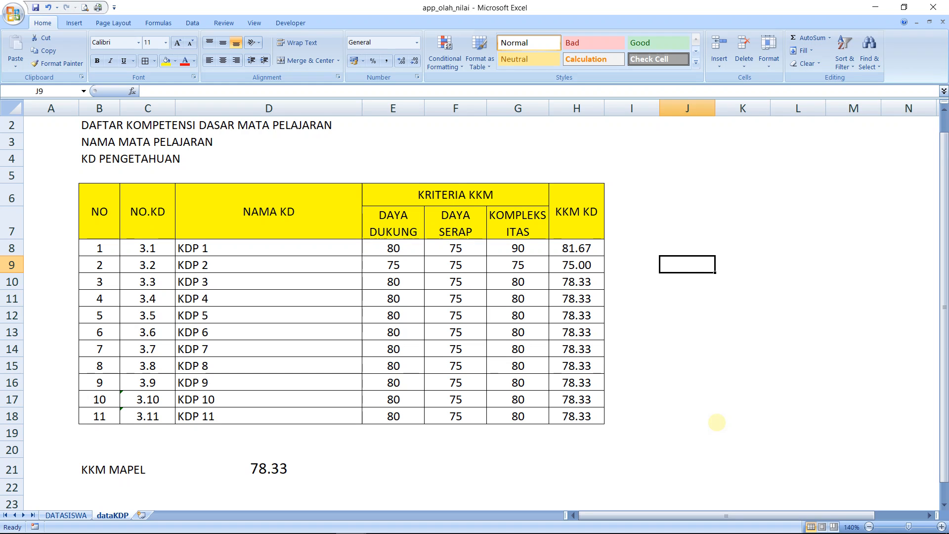
pyautogui.write('=COUNT')
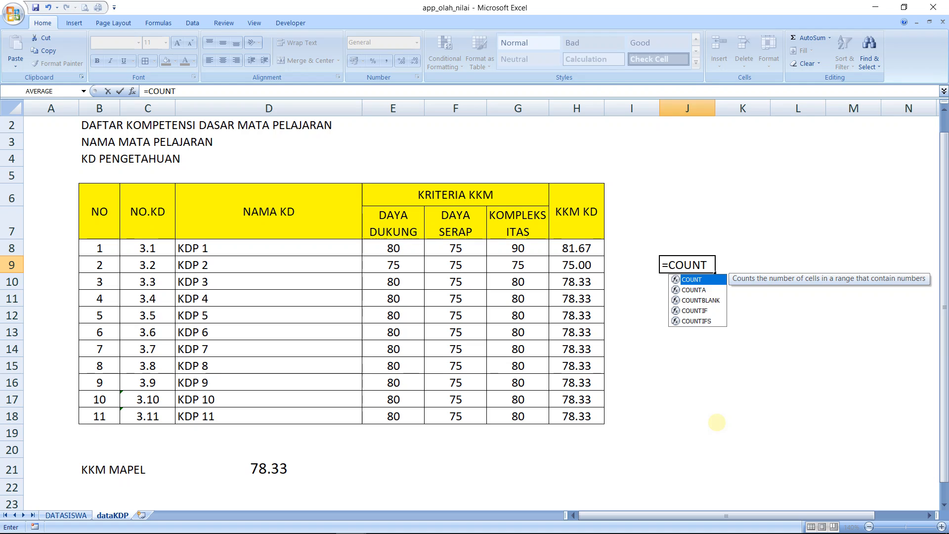
pyautogui.press('Down')
pyautogui.press('Down')
pyautogui.press('Down')
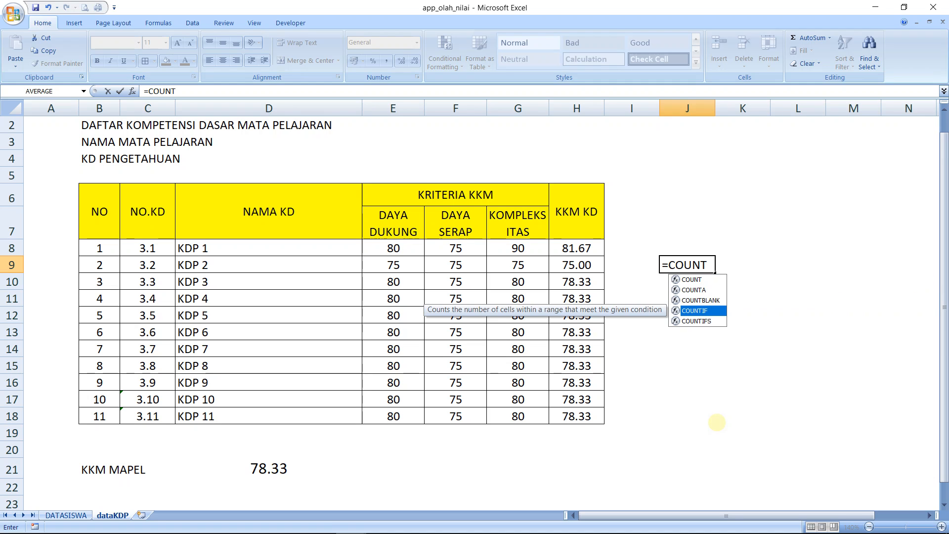
pyautogui.press('Down')
pyautogui.press('Up')
pyautogui.press('Up')
pyautogui.press('Up')
pyautogui.press('Up')
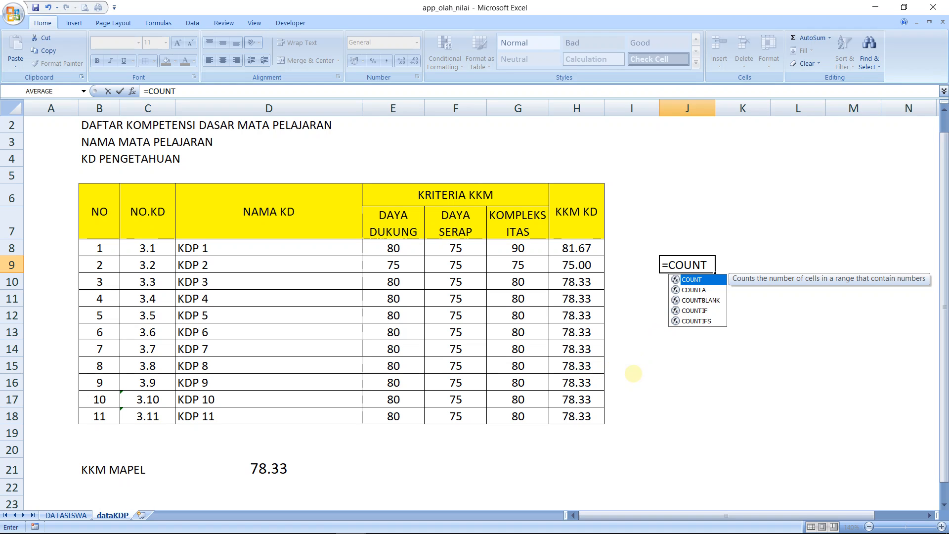
pyautogui.write('(')
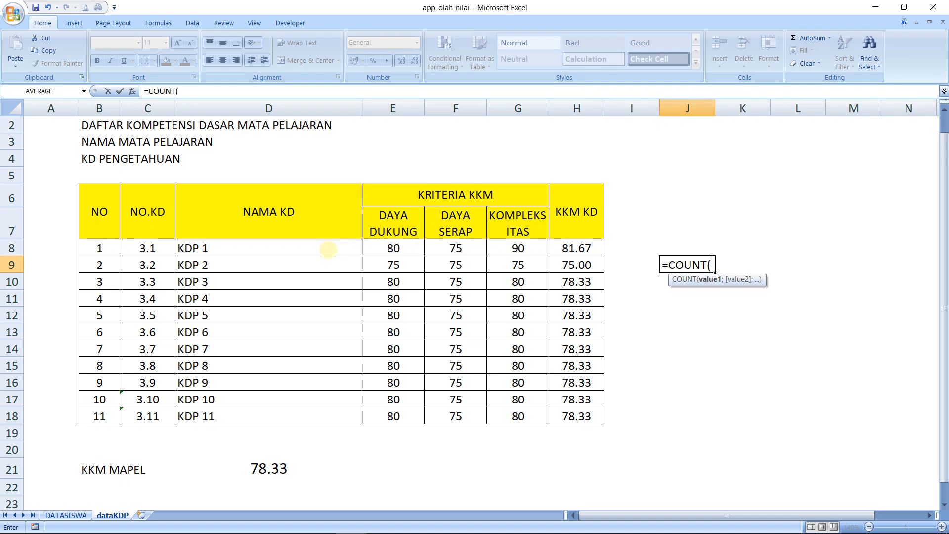
pyautogui.moveTo(328, 250); pyautogui.dragTo(356, 421)
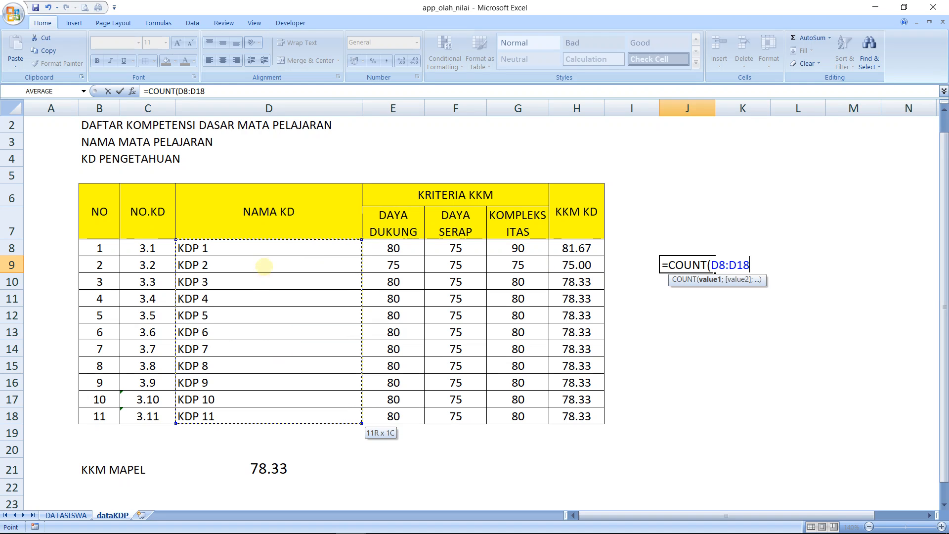
pyautogui.write(')')
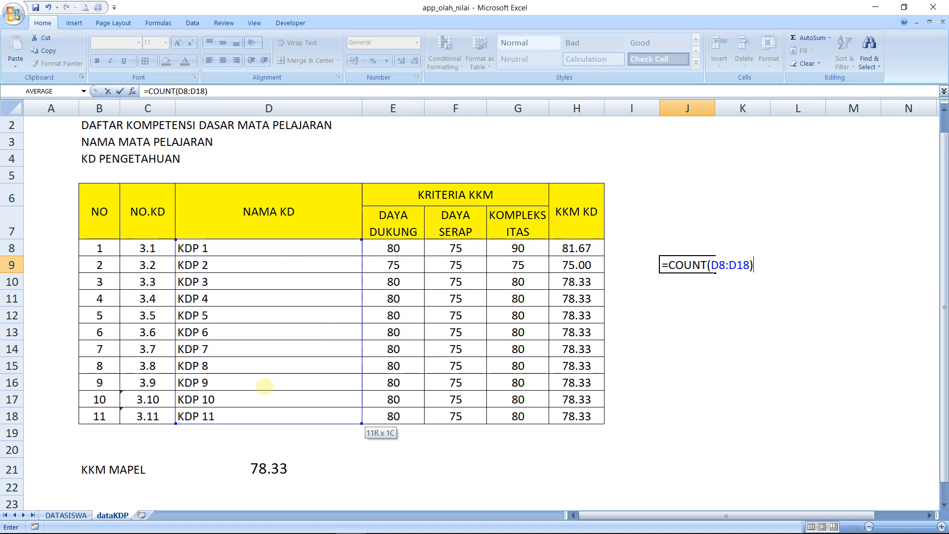
pyautogui.press('Return')
pyautogui.press('Up')
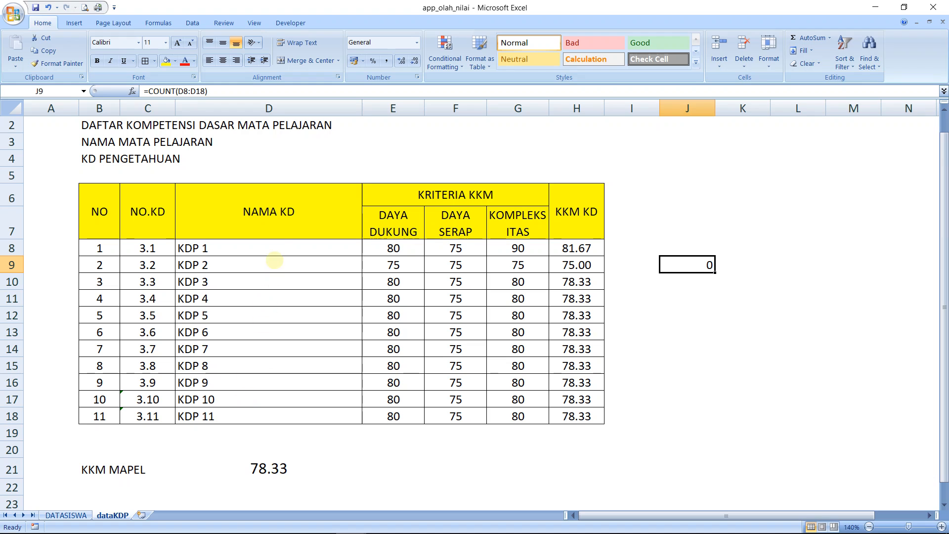
# Look through the NAMA KD entries from D8 down and compare them with the COUNT result in J9.
pyautogui.click(272, 246)
pyautogui.press('Down')
pyautogui.press('Down')
pyautogui.press('Down')
pyautogui.press('Down')
pyautogui.press('Down')
pyautogui.press('Down')
pyautogui.press('Down')
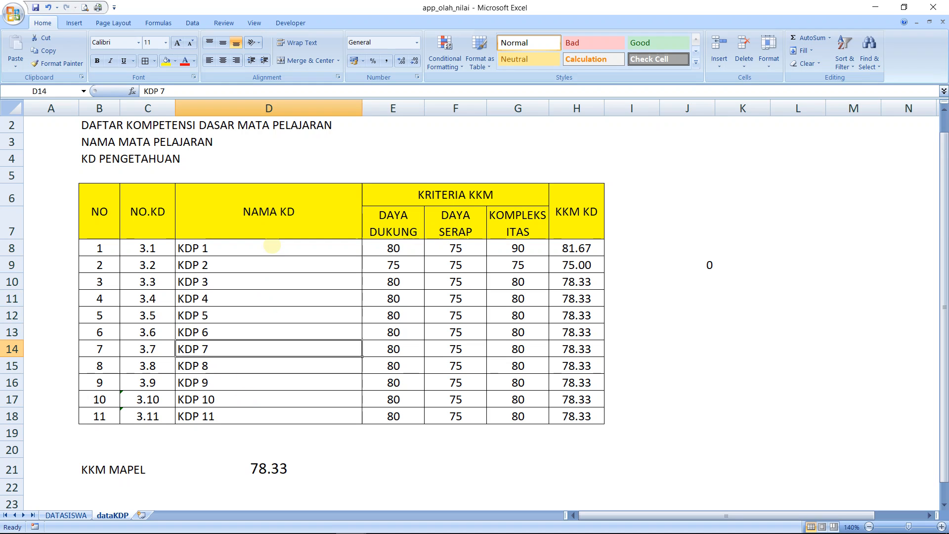
pyautogui.press('Right')
pyautogui.press('Right')
pyautogui.press('Right')
pyautogui.press('Right')
pyautogui.press('Right')
pyautogui.press('Right')
pyautogui.press('Up')
pyautogui.press('Up')
pyautogui.press('Up')
pyautogui.press('Up')
pyautogui.press('Up')
pyautogui.press('Up')
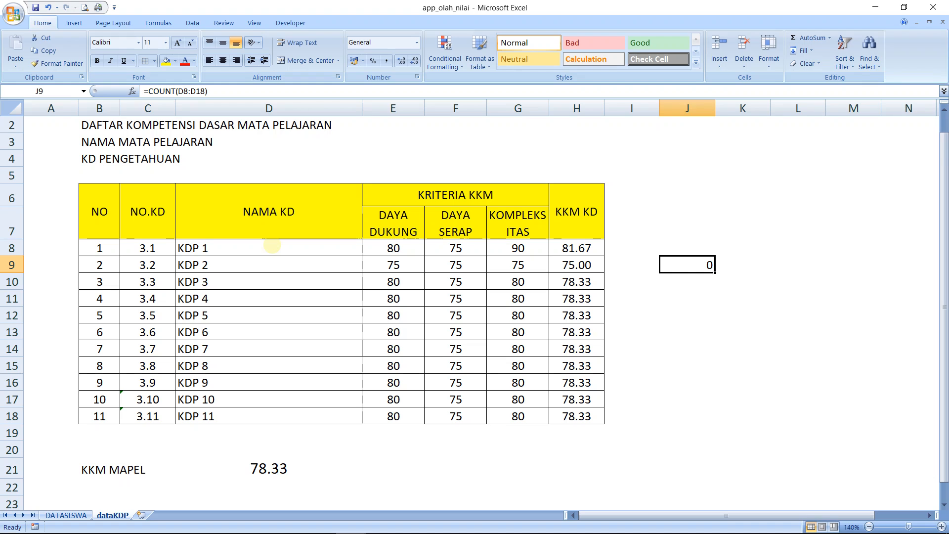
# Enter the formula =COUNTA(D8:D18) in cell J10 to count the non-empty NAMA KD cells.
pyautogui.press('Down')
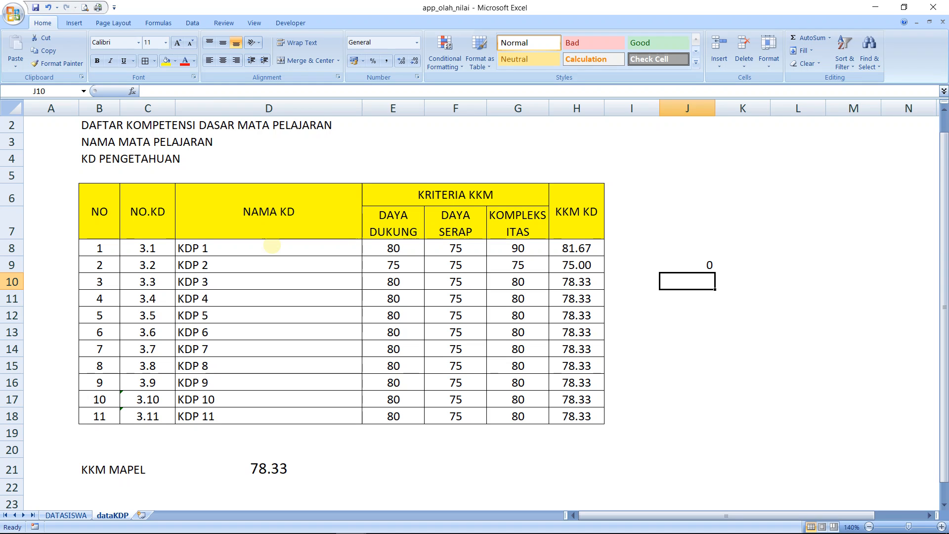
pyautogui.write('=COUN')
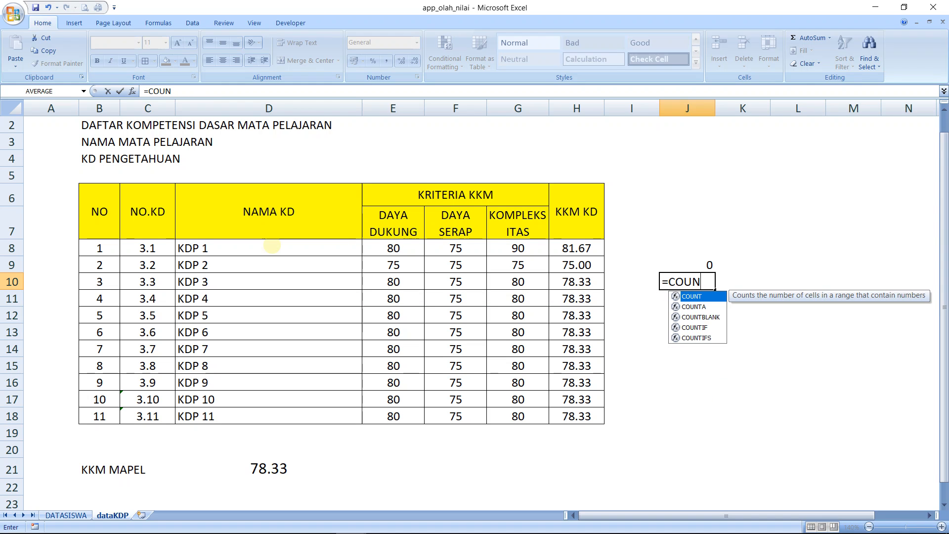
pyautogui.write('TA(')
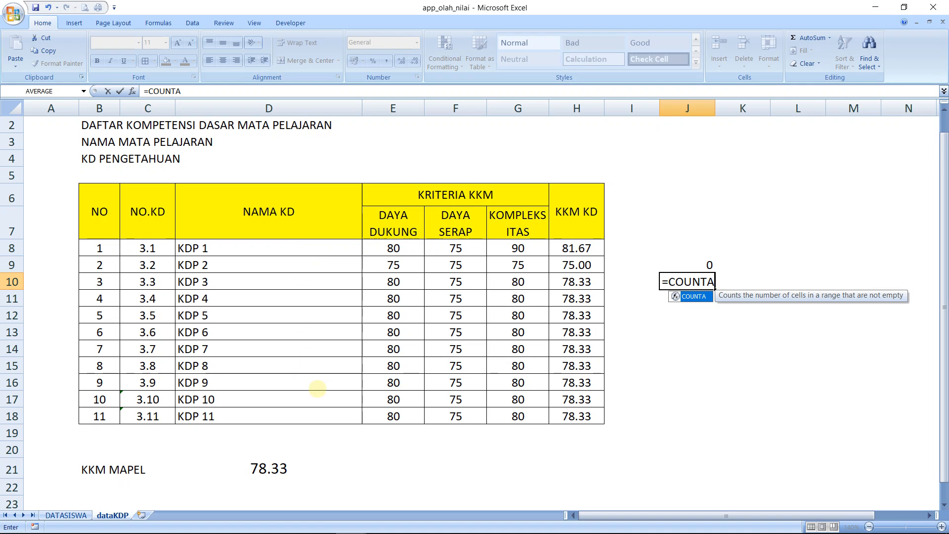
pyautogui.write('(')
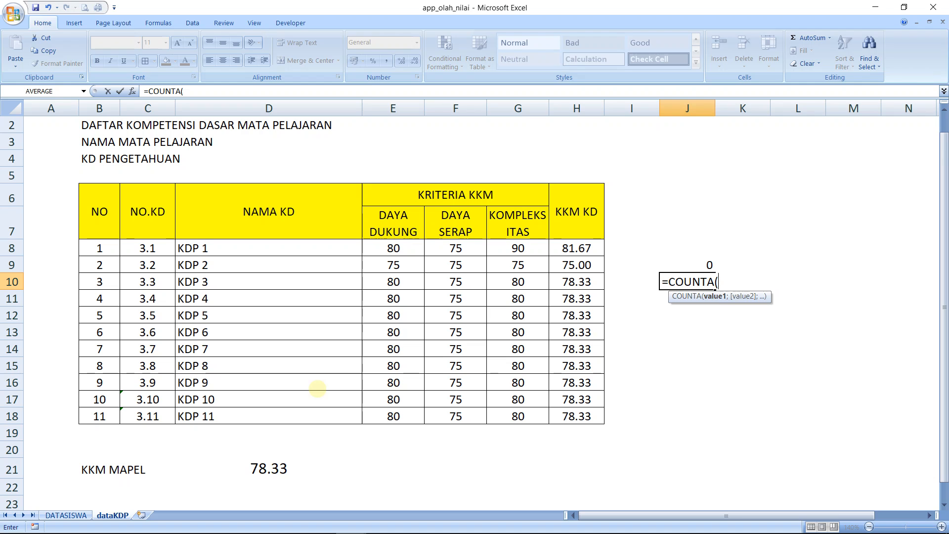
pyautogui.click(272, 248)
pyautogui.hotkey('shift', 'Down')
pyautogui.hotkey('shift', 'Down')
pyautogui.hotkey('shift', 'Down')
pyautogui.hotkey('shift', 'Down')
pyautogui.hotkey('shift', 'Down')
pyautogui.hotkey('shift', 'Down')
pyautogui.hotkey('shift', 'Down')
pyautogui.hotkey('shift', 'Down')
pyautogui.hotkey('shift', 'Down')
pyautogui.hotkey('shift', 'Down')
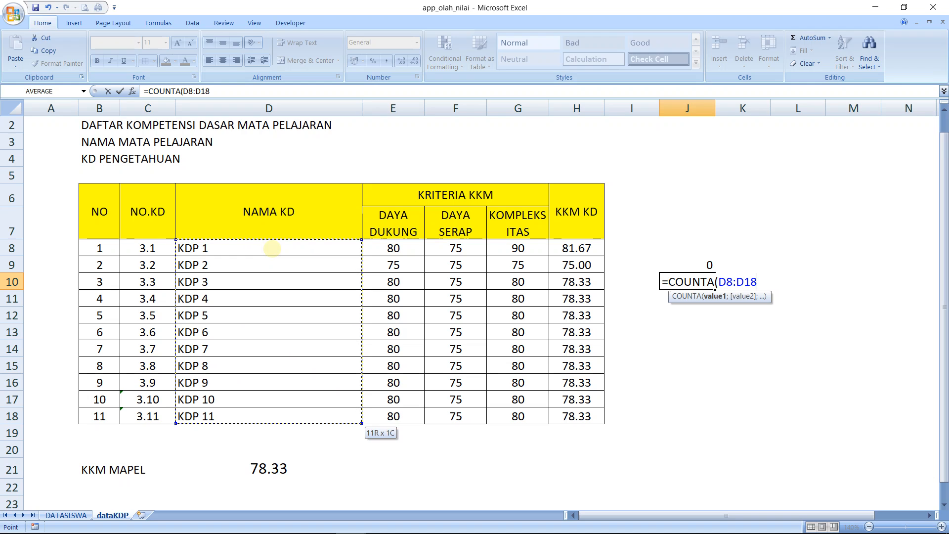
pyautogui.write(')')
pyautogui.press('Return')
pyautogui.press('Up')
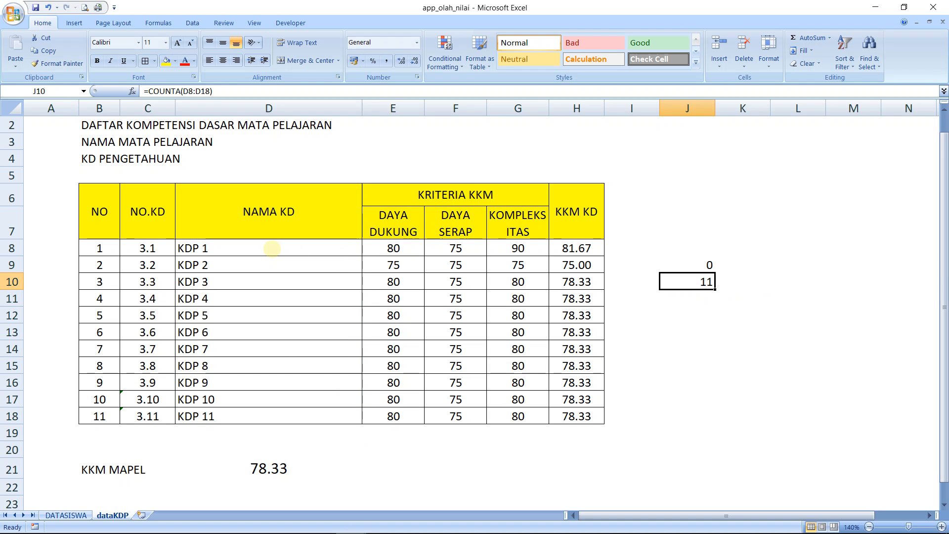
# Replace the first NAMA KD entry in D8 with the number 2 and compare the counts in J9 and J10.
pyautogui.press('Left')
pyautogui.press('Left')
pyautogui.press('Left')
pyautogui.press('Left')
pyautogui.press('Left')
pyautogui.press('Left')
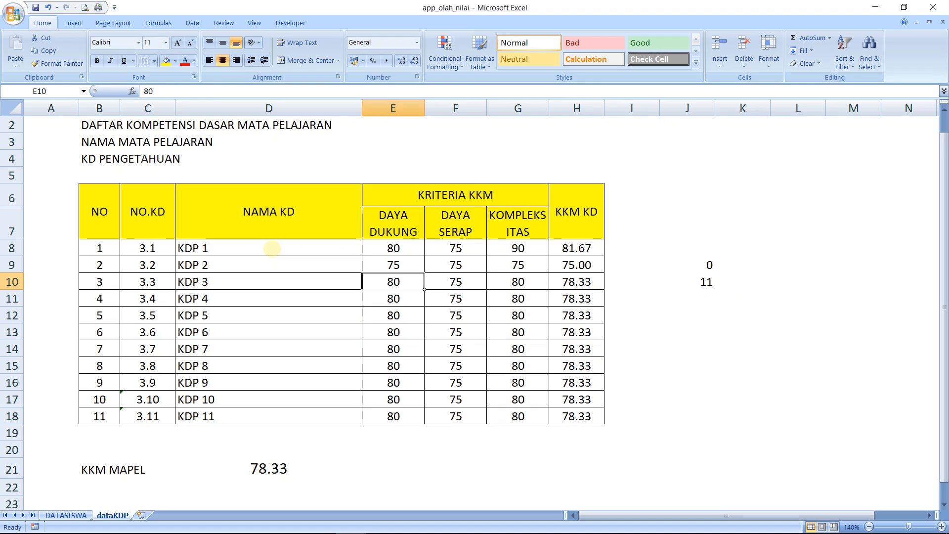
pyautogui.click(272, 249)
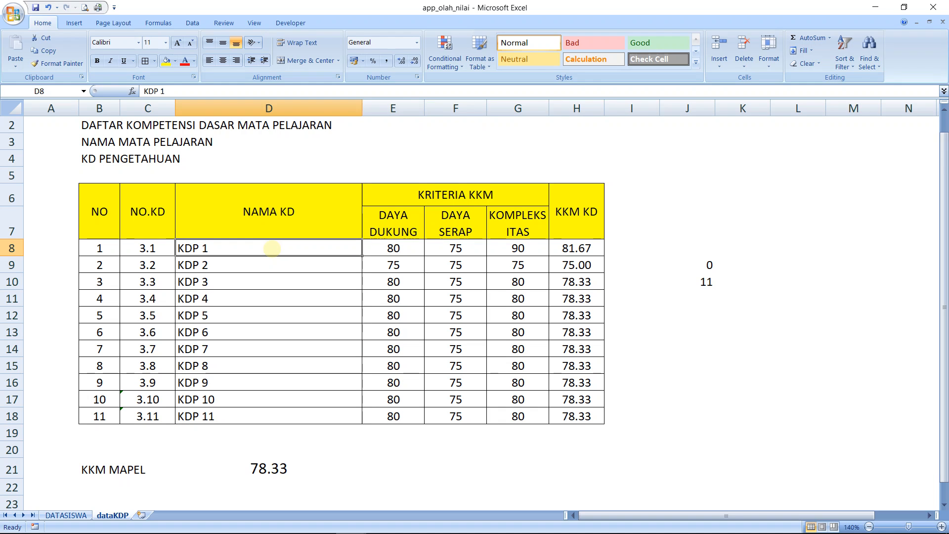
pyautogui.write('2')
pyautogui.press('Return')
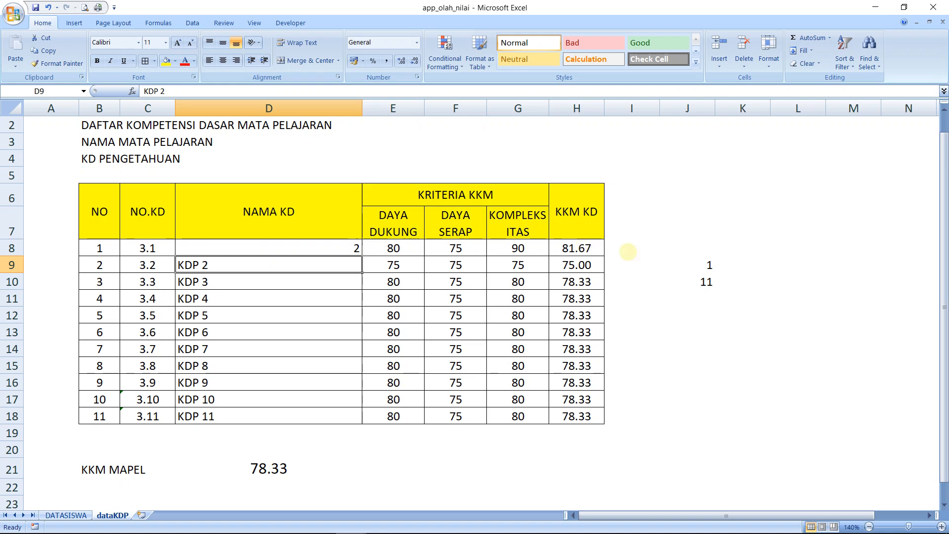
pyautogui.click(702, 268)
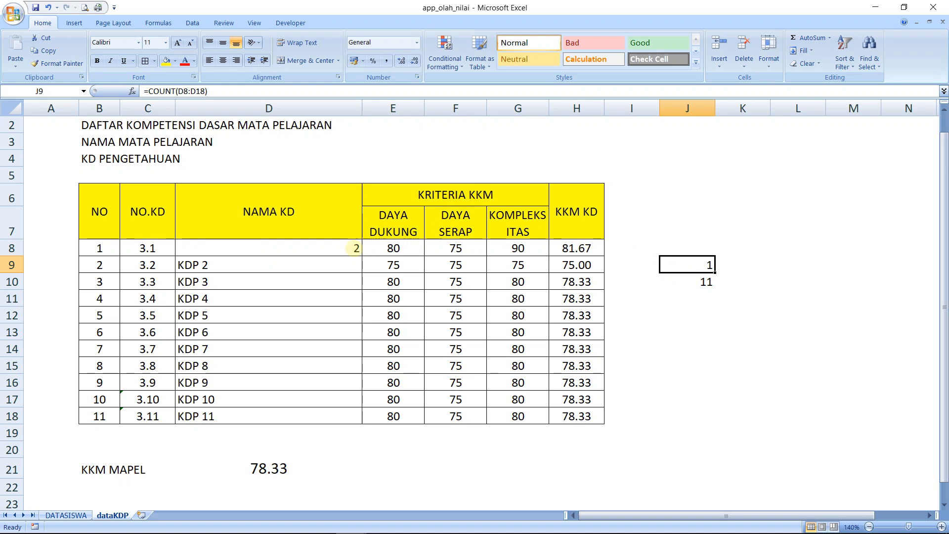
pyautogui.click(355, 248)
pyautogui.click(702, 282)
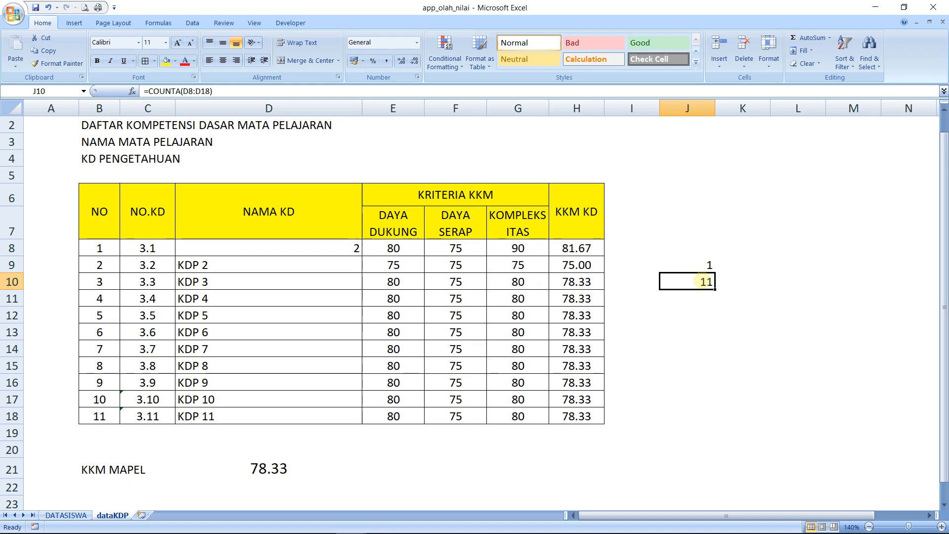
pyautogui.click(712, 267)
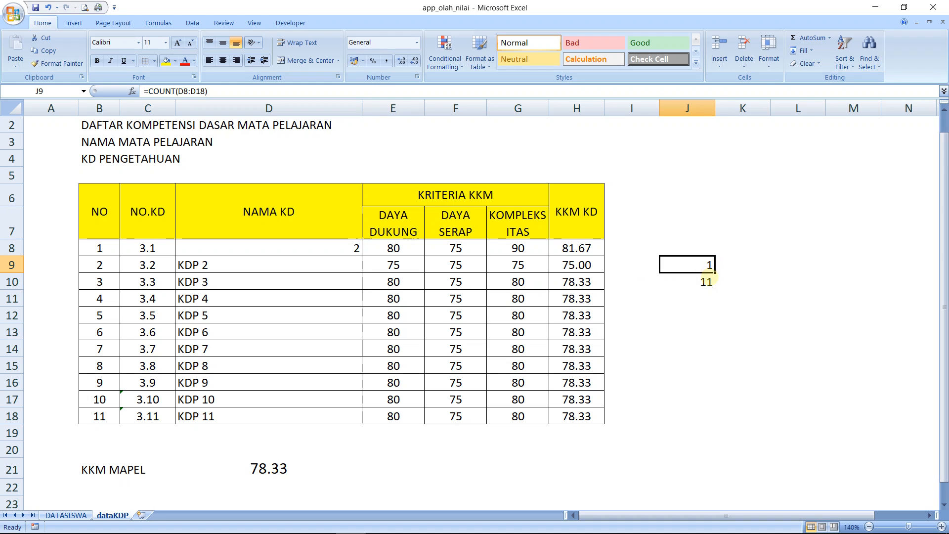
pyautogui.click(707, 281)
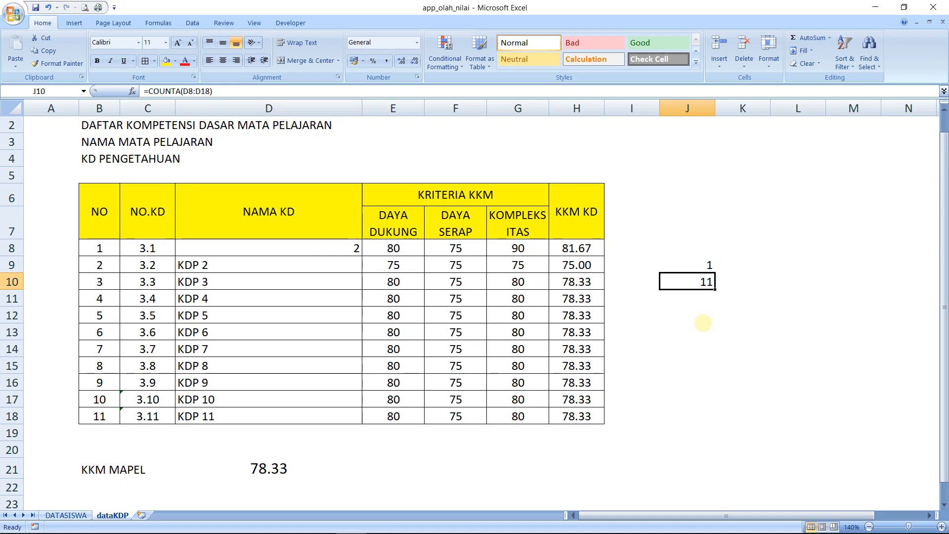
# Clear the test number from D8 and enter the text KD 1 as the first NAMA KD.
pyautogui.press('Left')
pyautogui.press('Left')
pyautogui.press('Left')
pyautogui.press('Left')
pyautogui.press('Left')
pyautogui.press('Left')
pyautogui.press('Up')
pyautogui.press('Up')
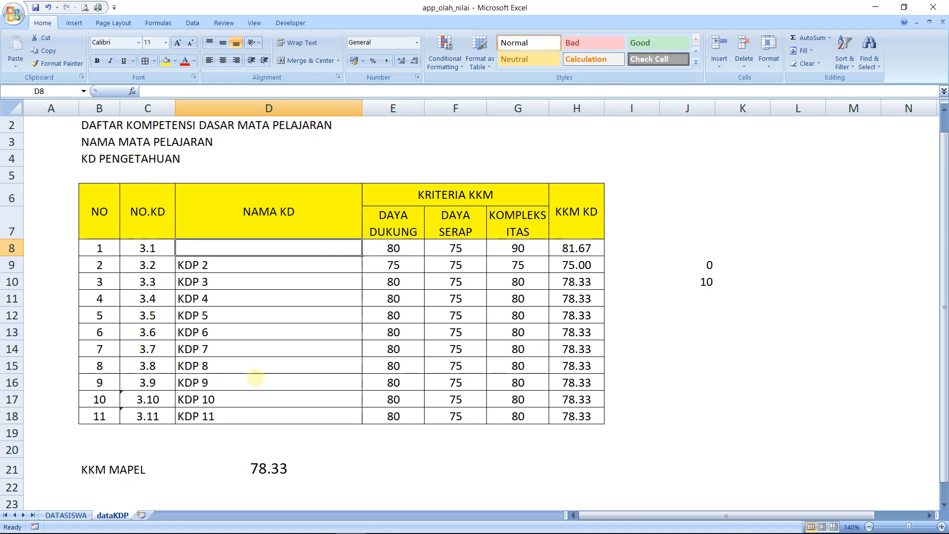
pyautogui.write('KD 1')
pyautogui.press('Return')
# Replace the fixed divisor in the D21 formula with COUNTA(D8:D18), giving =SUM(H8:H18)/COUNTA(D8:D18).
pyautogui.press('Down')
pyautogui.press('Down')
pyautogui.press('Down')
pyautogui.press('Down')
pyautogui.press('Down')
pyautogui.press('Down')
pyautogui.press('Down')
pyautogui.press('Down')
pyautogui.press('Down')
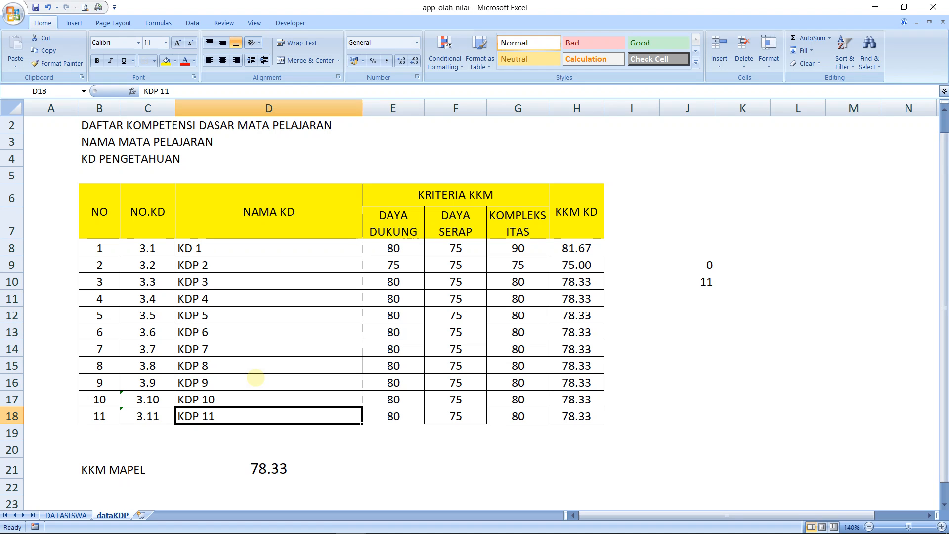
pyautogui.click(272, 468)
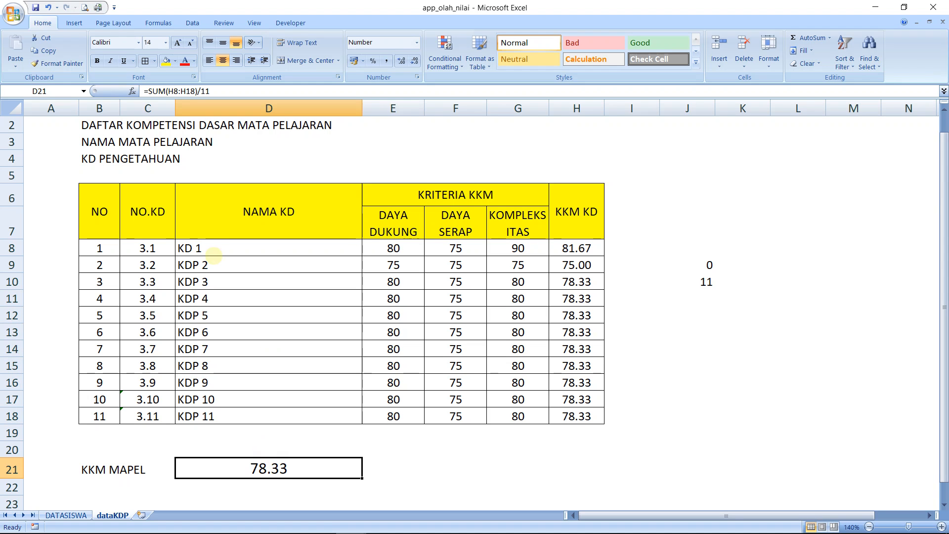
pyautogui.press('F2')
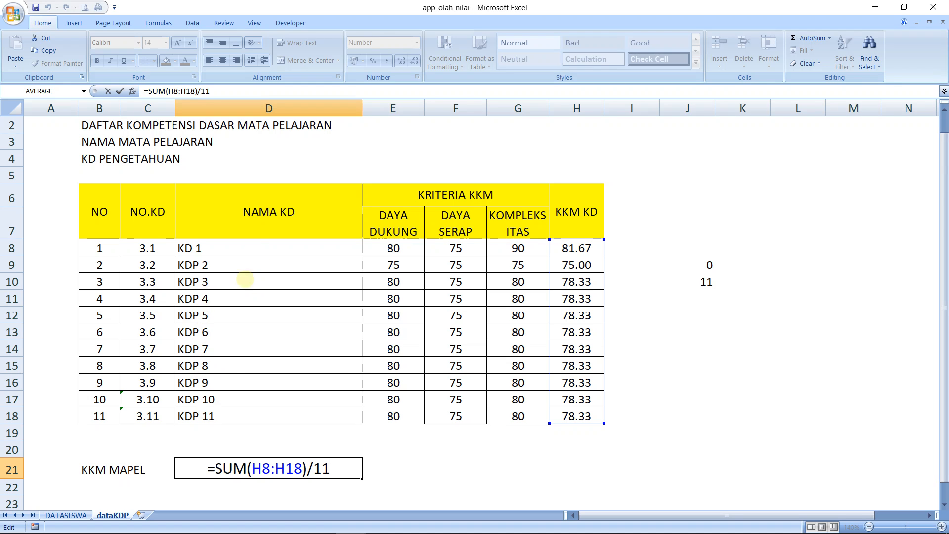
pyautogui.press('BackSpace')
pyautogui.press('BackSpace')
pyautogui.write('COUNTA(')
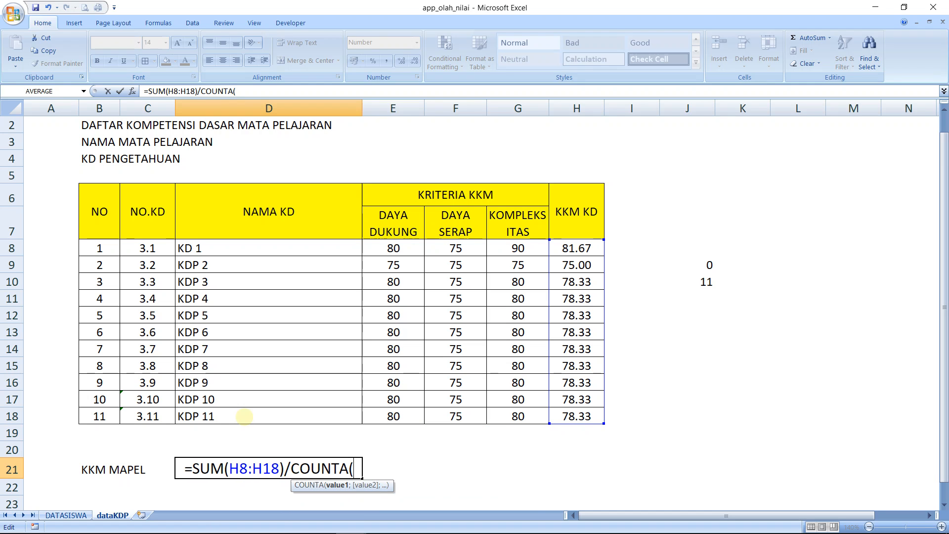
pyautogui.moveTo(246, 245); pyautogui.dragTo(247, 416)
pyautogui.write(')')
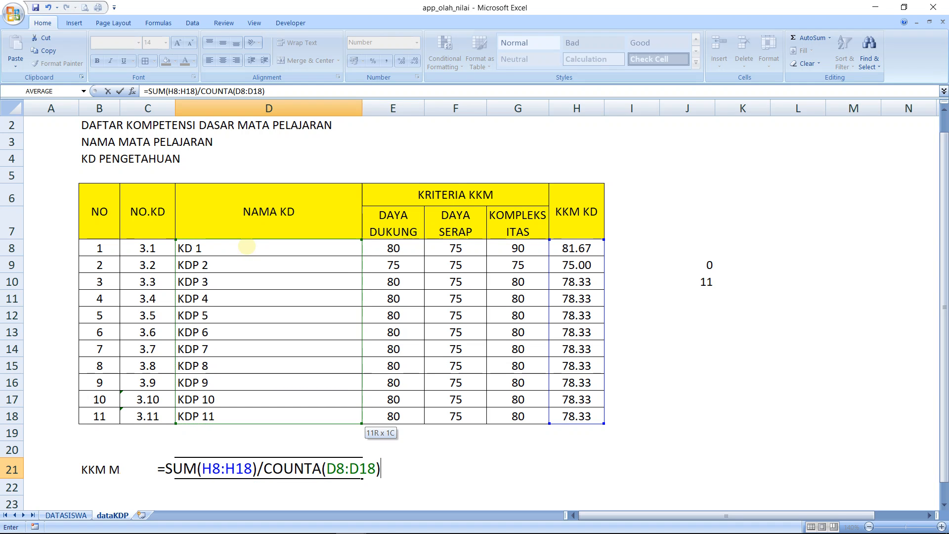
pyautogui.press('Return')
pyautogui.press('Up')
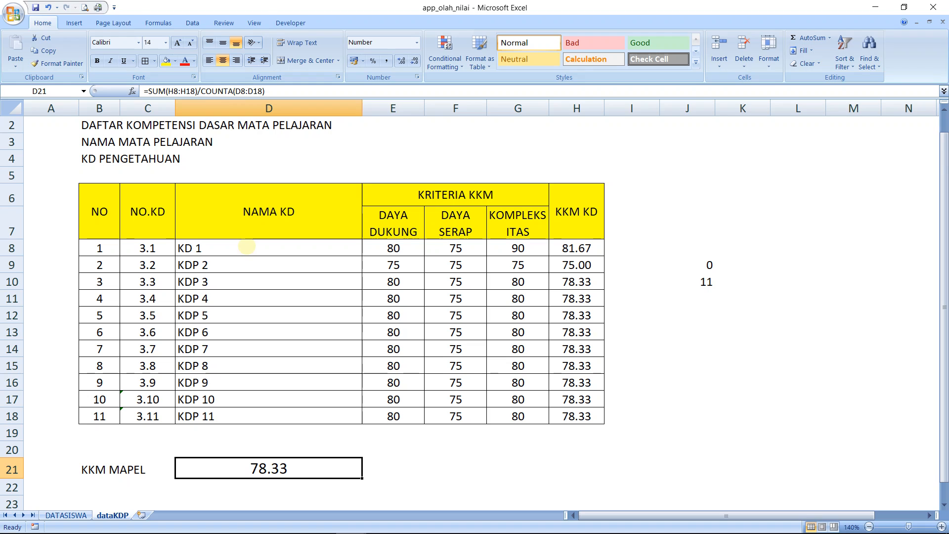
pyautogui.click(217, 282)
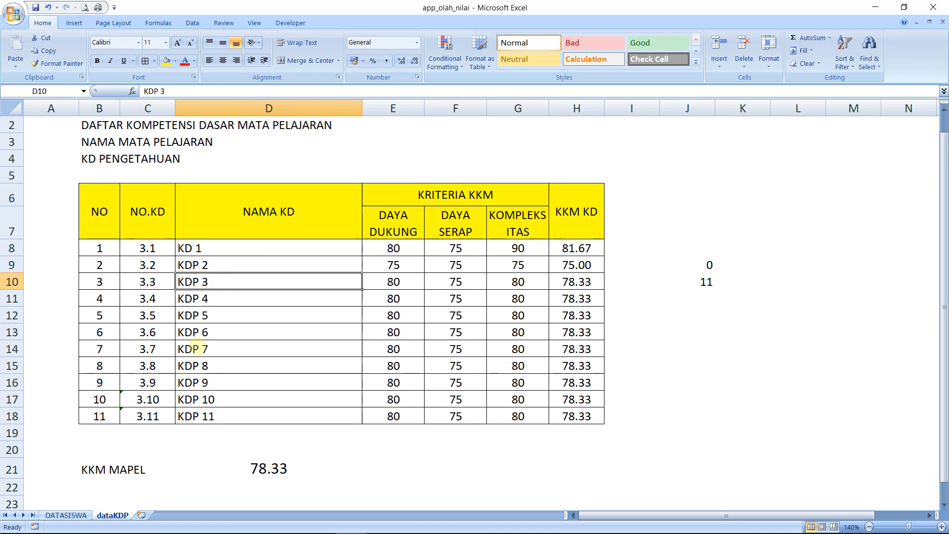
# Clear the competency data of rows 7 to 11 in C14:H18 and check the KKM MAPEL result in D21.
pyautogui.click(161, 349)
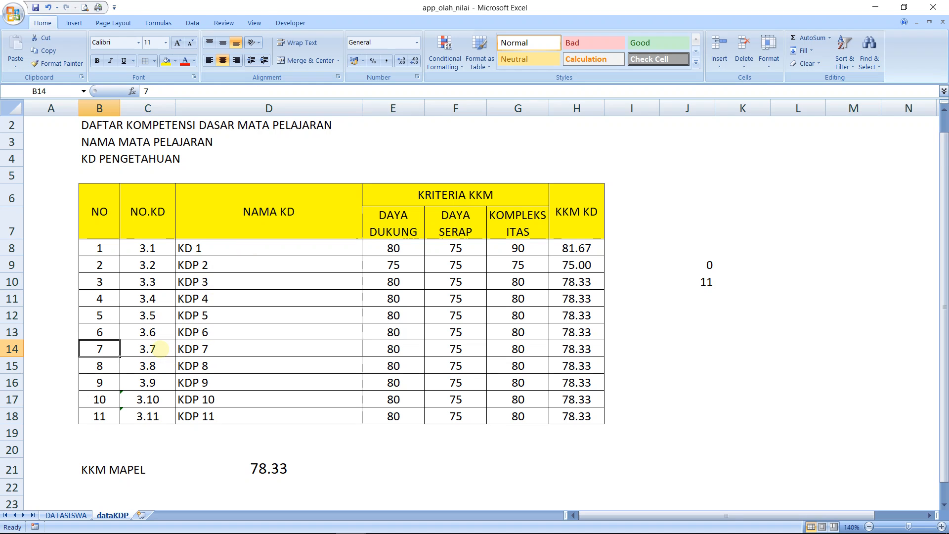
pyautogui.hotkey('shift', 'Right')
pyautogui.hotkey('shift', 'Right')
pyautogui.hotkey('shift', 'Right')
pyautogui.hotkey('shift', 'Right')
pyautogui.hotkey('shift', 'Right')
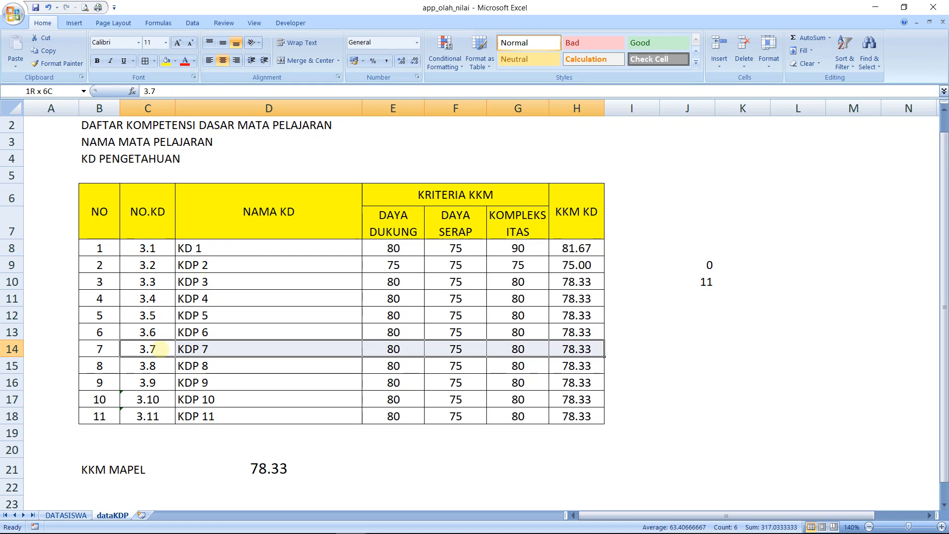
pyautogui.hotkey('shift', 'Down')
pyautogui.hotkey('shift', 'Down')
pyautogui.hotkey('shift', 'Down')
pyautogui.hotkey('shift', 'Down')
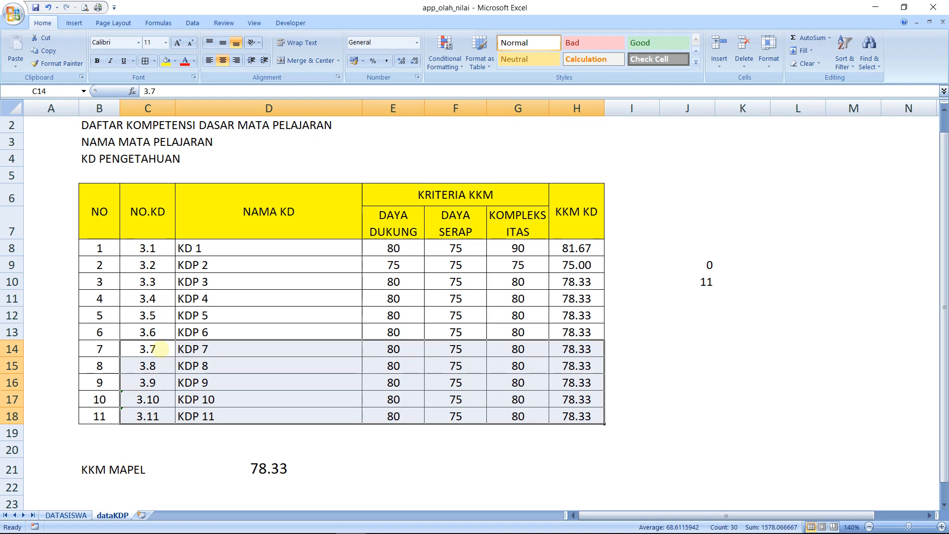
pyautogui.press('Delete')
pyautogui.click(318, 460)
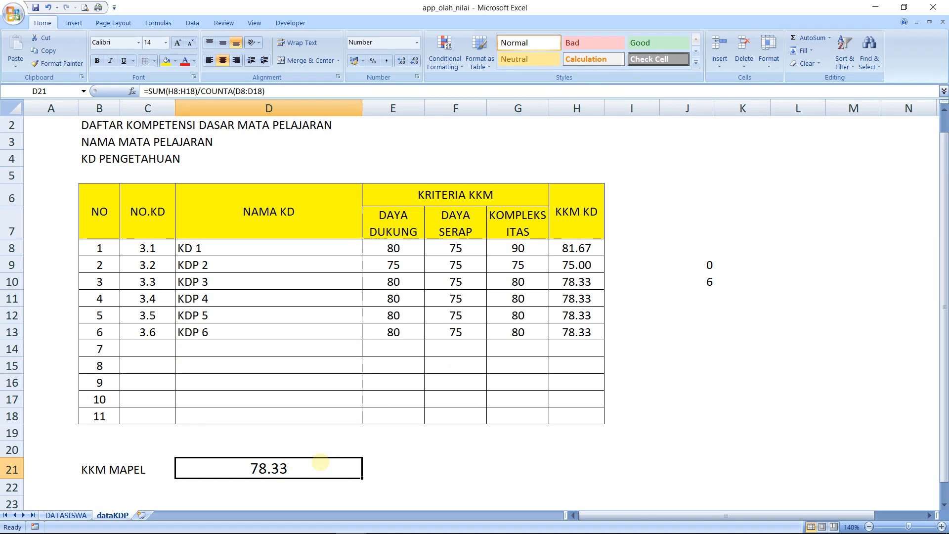
# Set the DAYA DUKUNG value of KDP 6 in E13 to 75.
pyautogui.click(237, 360)
pyautogui.click(227, 335)
pyautogui.click(241, 311)
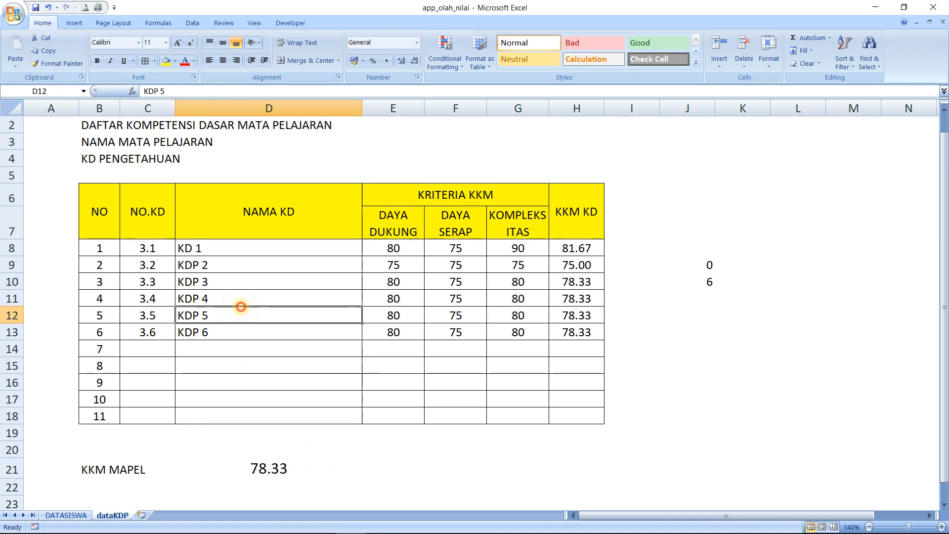
pyautogui.click(570, 316)
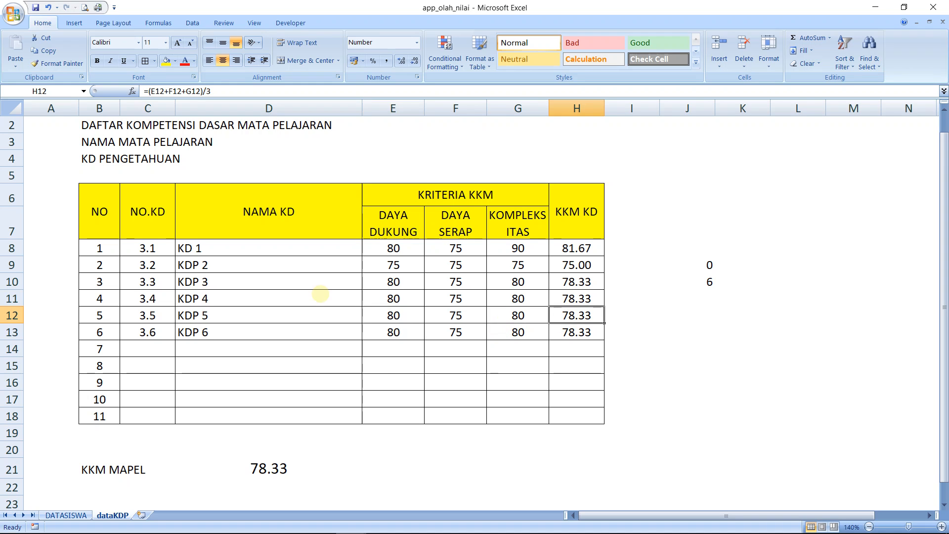
pyautogui.click(403, 326)
pyautogui.write('75')
pyautogui.press('Return')
pyautogui.press('Up')
pyautogui.press('Up')
pyautogui.press('Up')
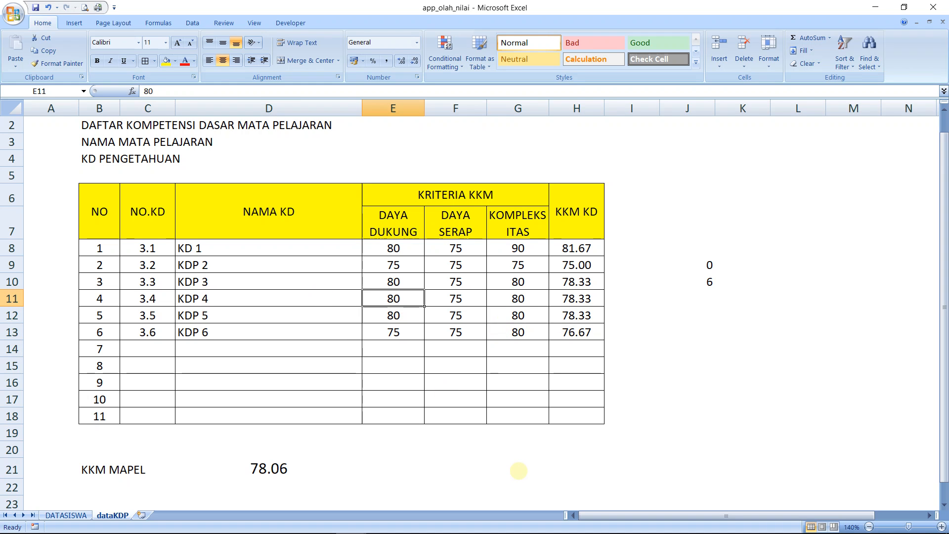
pyautogui.press('Down')
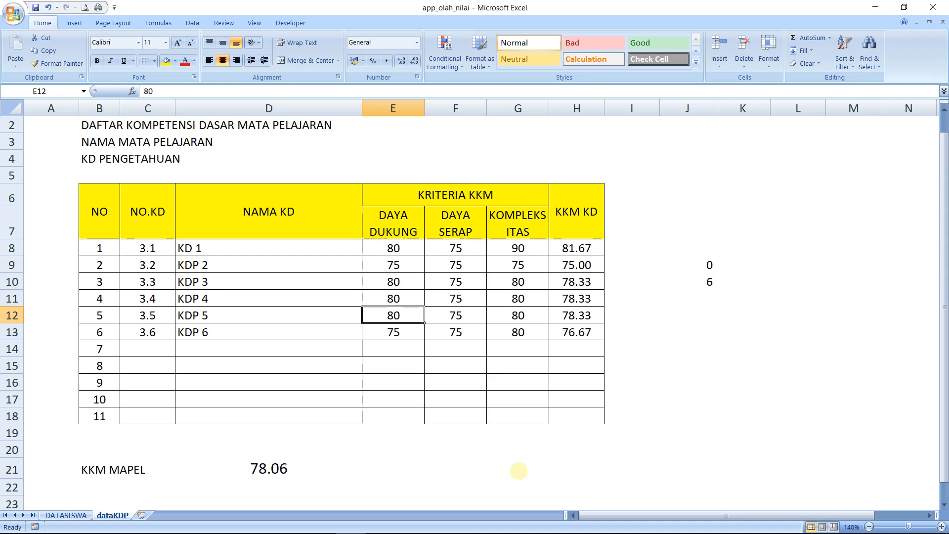
# Check the KKM MAPEL formula in D21 and correct the first NAMA KD entry in D8 to KDP 1.
pyautogui.click(286, 473)
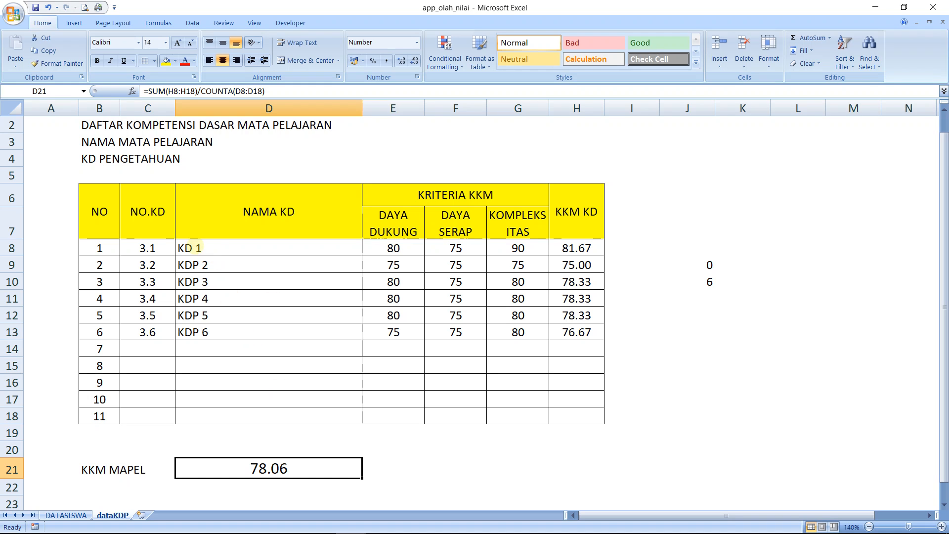
pyautogui.click(196, 248)
pyautogui.doubleClick(196, 248)
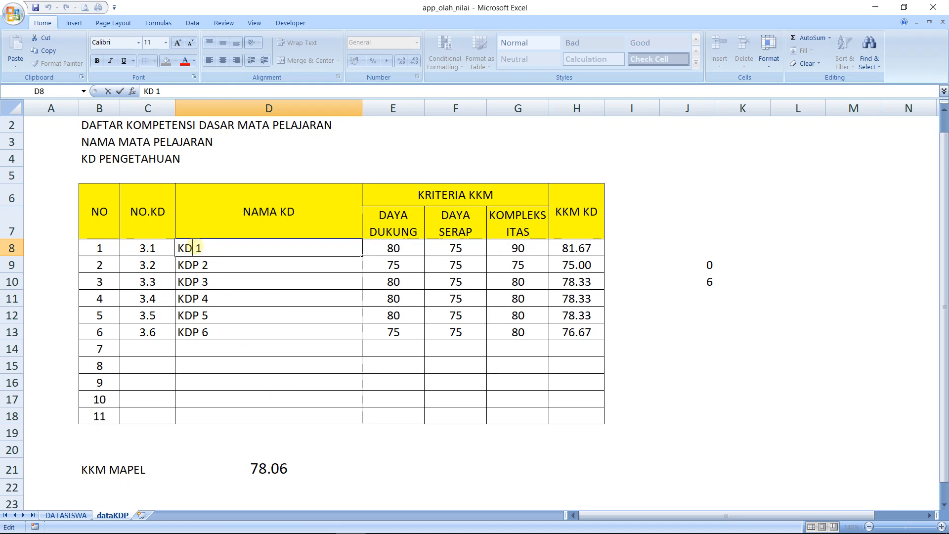
pyautogui.press('Escape')
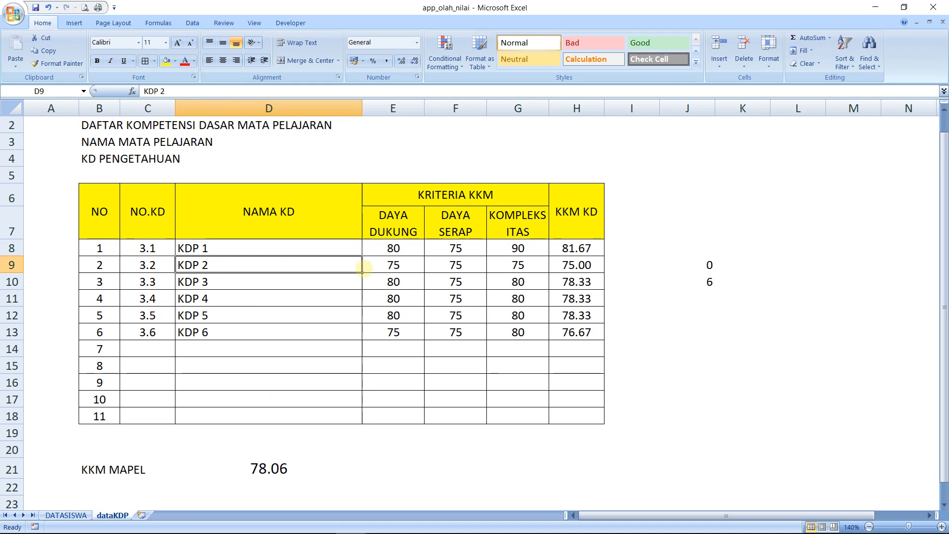
# Check the count formula in J10 and clear the data of KDP 5 and KDP 6 in C12:H13.
pyautogui.click(709, 285)
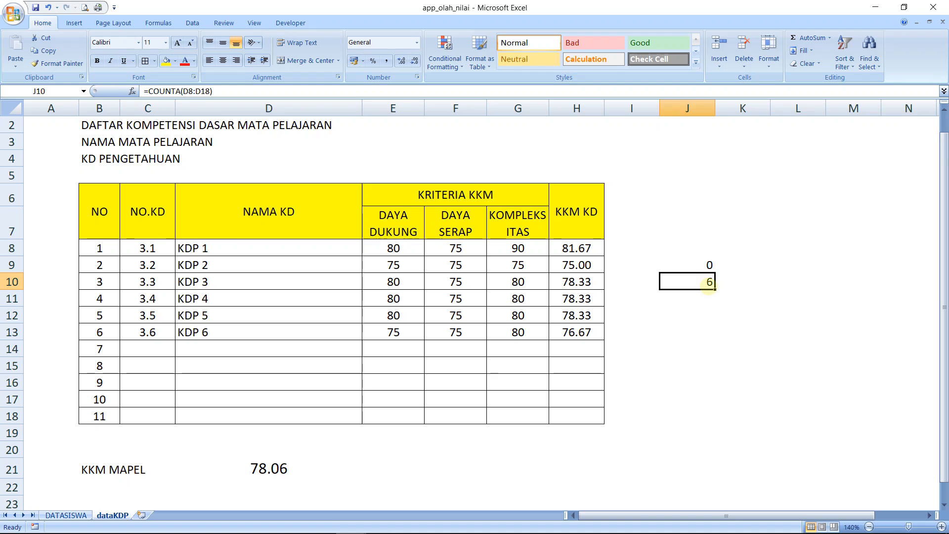
pyautogui.moveTo(143, 315); pyautogui.dragTo(590, 334)
pyautogui.press('Delete')
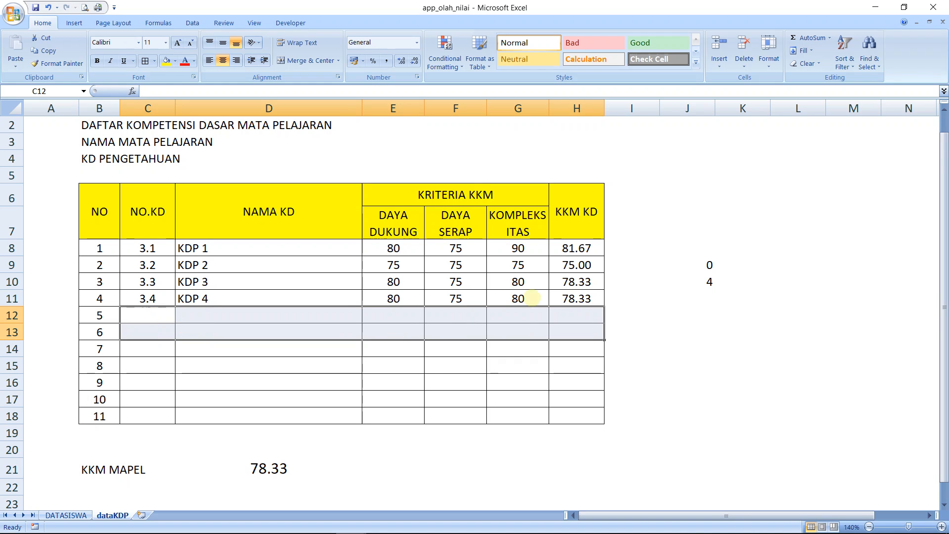
# Compare the COUNTA count in J10 with the emptied NAMA KD cells and the KKM MAPEL formula in D21.
pyautogui.click(685, 331)
pyautogui.click(708, 282)
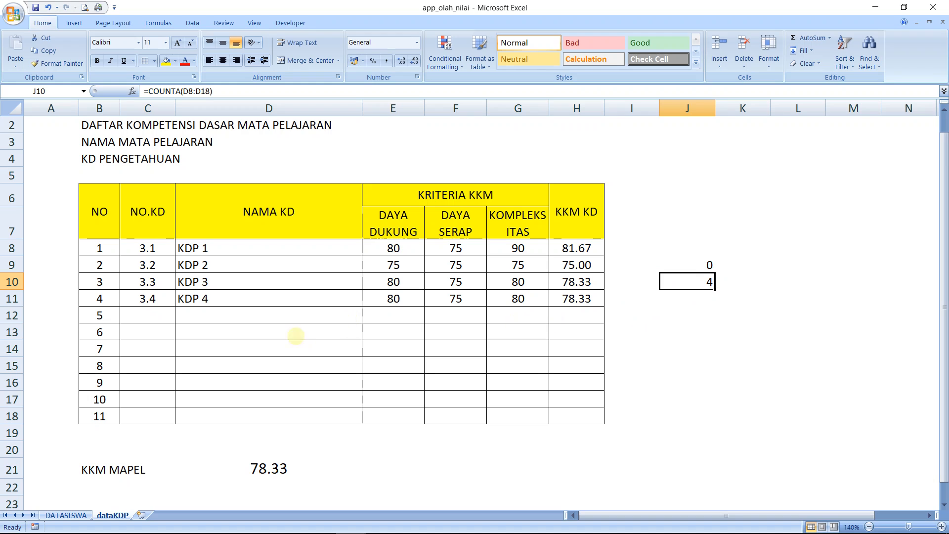
pyautogui.click(284, 315)
pyautogui.click(221, 328)
pyautogui.click(225, 346)
pyautogui.click(272, 466)
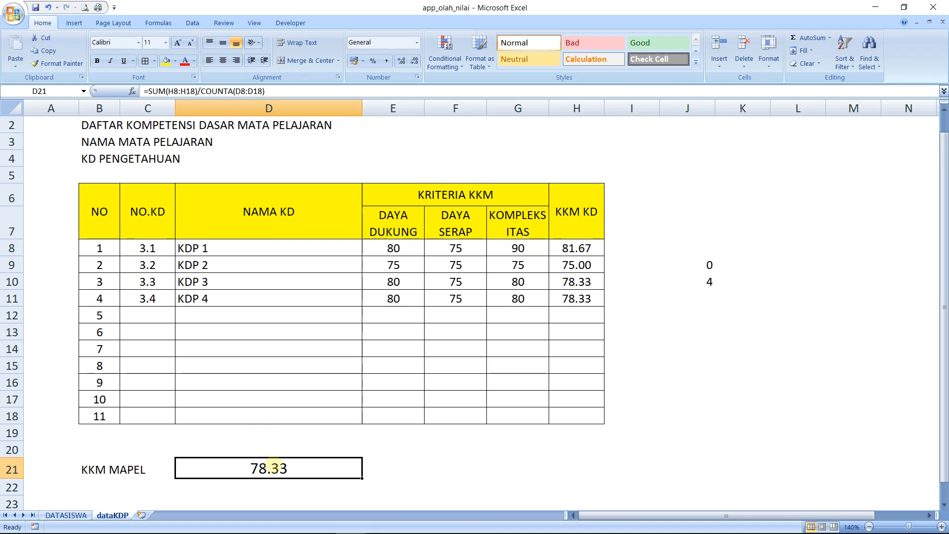
pyautogui.click(725, 364)
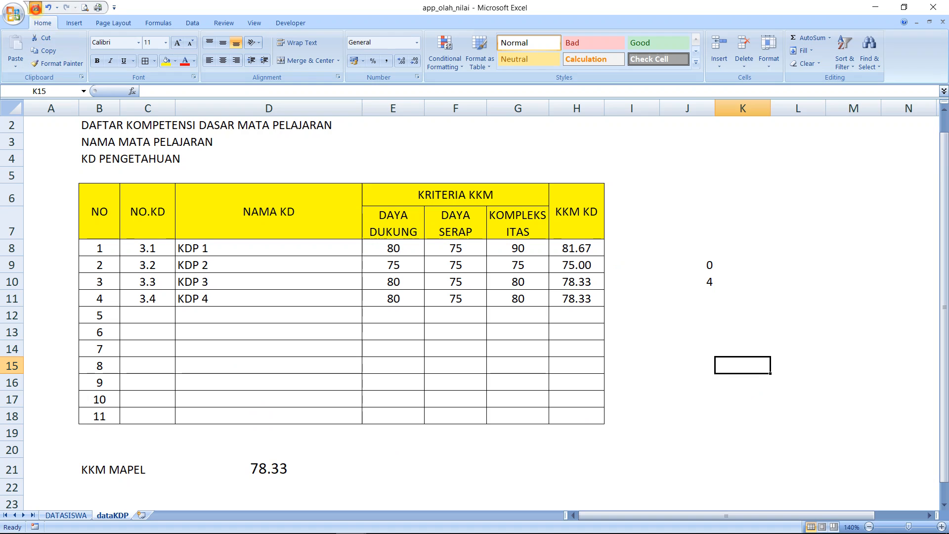
pyautogui.click(289, 467)
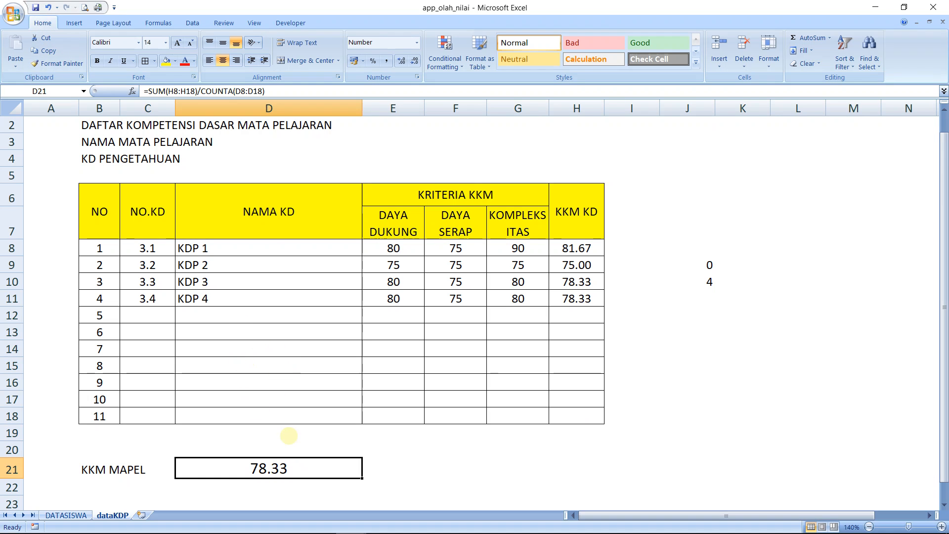
# Fill in row 12 with NO.KD 3.5 and NAMA KD KDP 5.
pyautogui.click(223, 310)
pyautogui.press('Left')
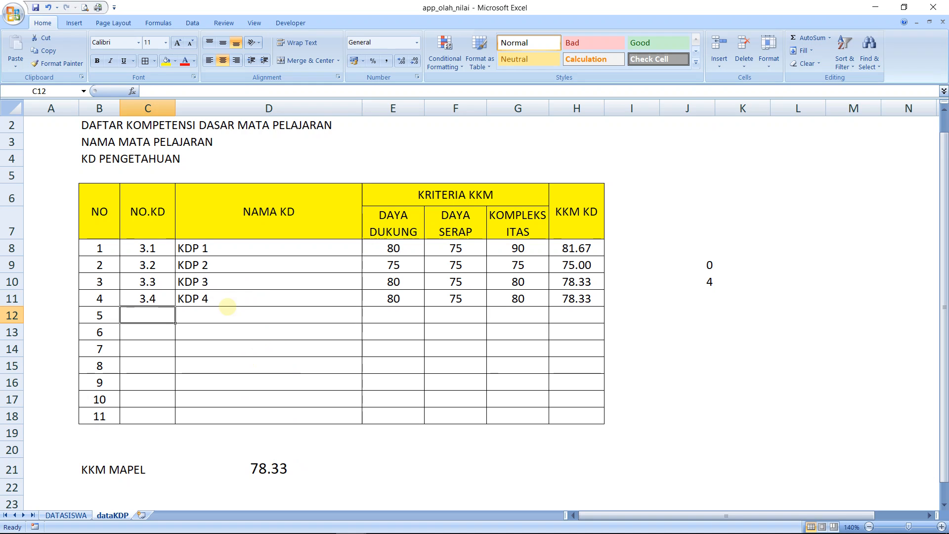
pyautogui.write('3.5')
pyautogui.press('Return')
pyautogui.press('Up')
pyautogui.press('Right')
pyautogui.write('KDP 5')
pyautogui.press('Return')
# Enter the KKM criteria of KDP 5 in E12:G12 as 75, 85 and 75.
pyautogui.press('Up')
pyautogui.press('Right')
pyautogui.write('75')
pyautogui.press('Tab')
pyautogui.write('8')
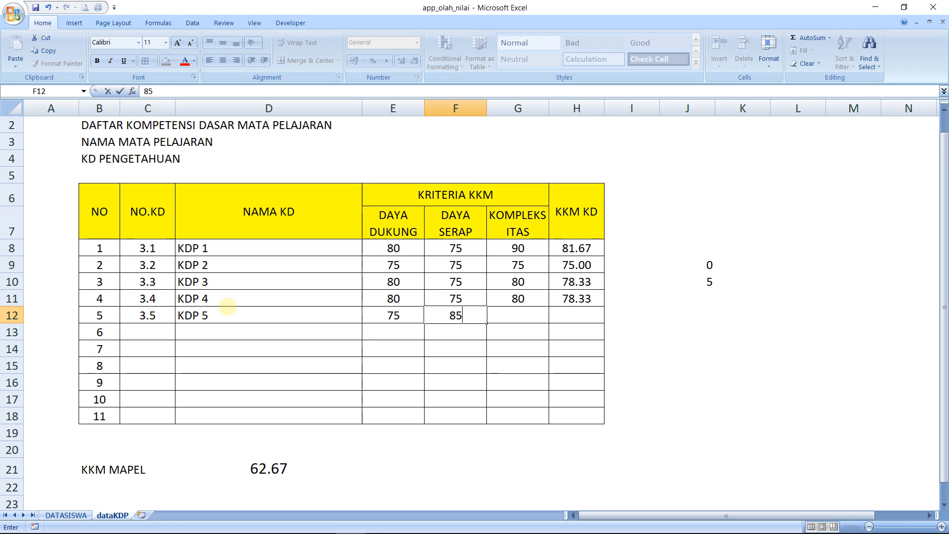
pyautogui.press('Return')
pyautogui.press('Up')
pyautogui.press('Right')
pyautogui.write('75')
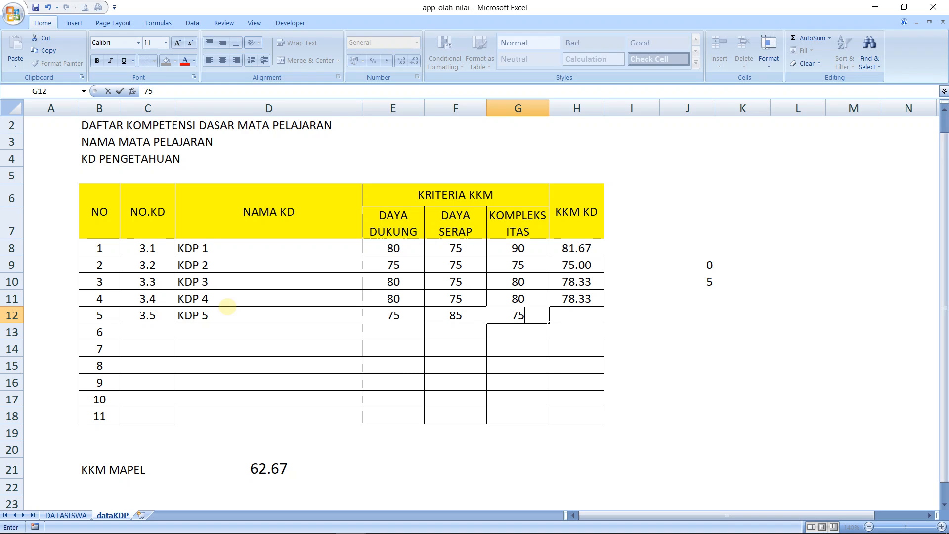
pyautogui.press('Return')
# Change the DAYA SERAP value of KDP 5 in F12 to 80.
pyautogui.press('Down')
pyautogui.press('Down')
pyautogui.press('Down')
pyautogui.press('Up')
pyautogui.press('Up')
pyautogui.press('Up')
pyautogui.press('Up')
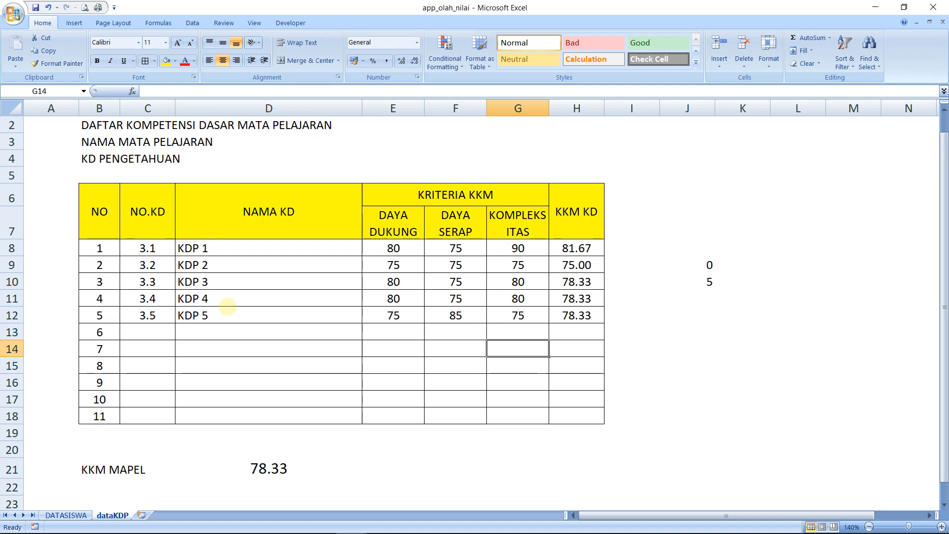
pyautogui.press('Left')
pyautogui.write('80')
pyautogui.press('Return')
pyautogui.press('Return')
pyautogui.press('Return')
pyautogui.press('Return')
# Review the KKM MAPEL result in D21 and compare the COUNT formula in J9 with the COUNTA formula in J10.
pyautogui.press('Down')
pyautogui.press('Down')
pyautogui.press('Down')
pyautogui.press('Down')
pyautogui.press('Down')
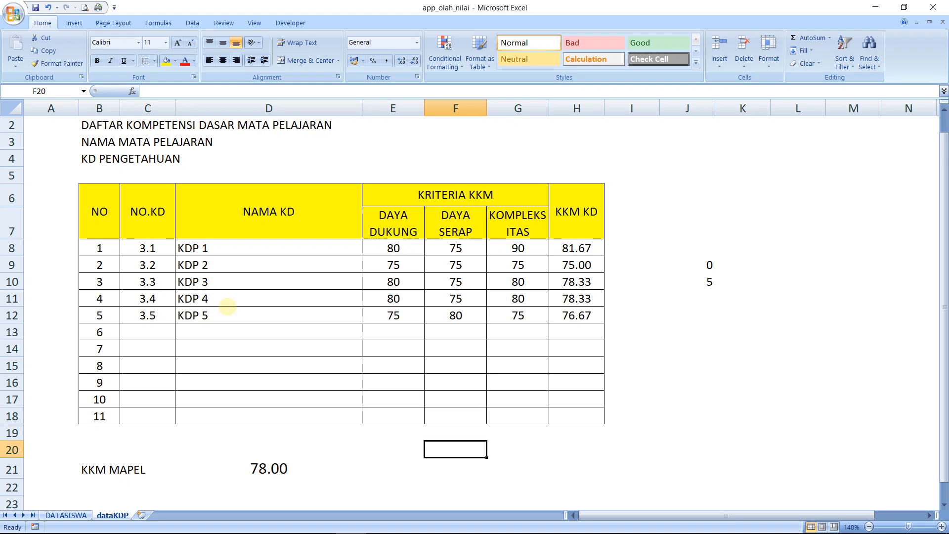
pyautogui.press('Left')
pyautogui.press('Left')
pyautogui.press('Left')
pyautogui.press('Right')
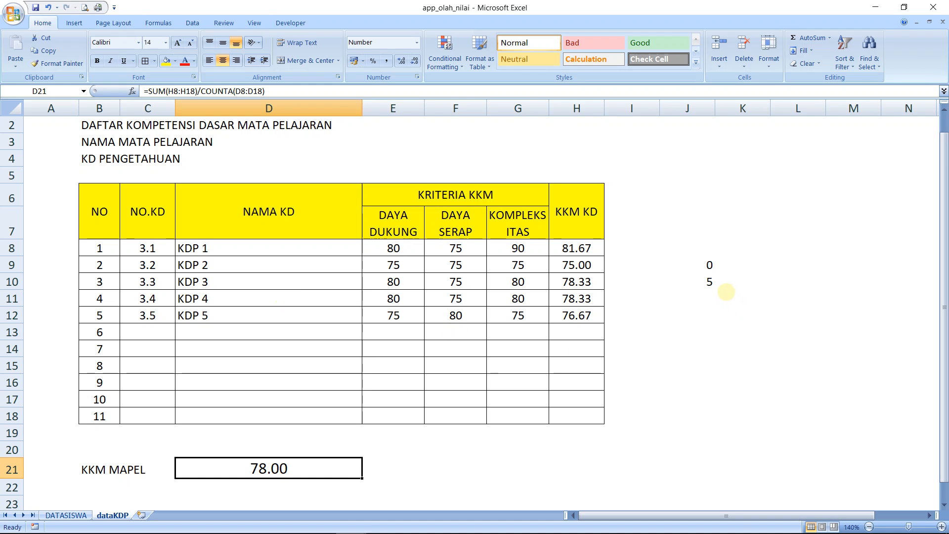
pyautogui.click(710, 283)
pyautogui.click(707, 265)
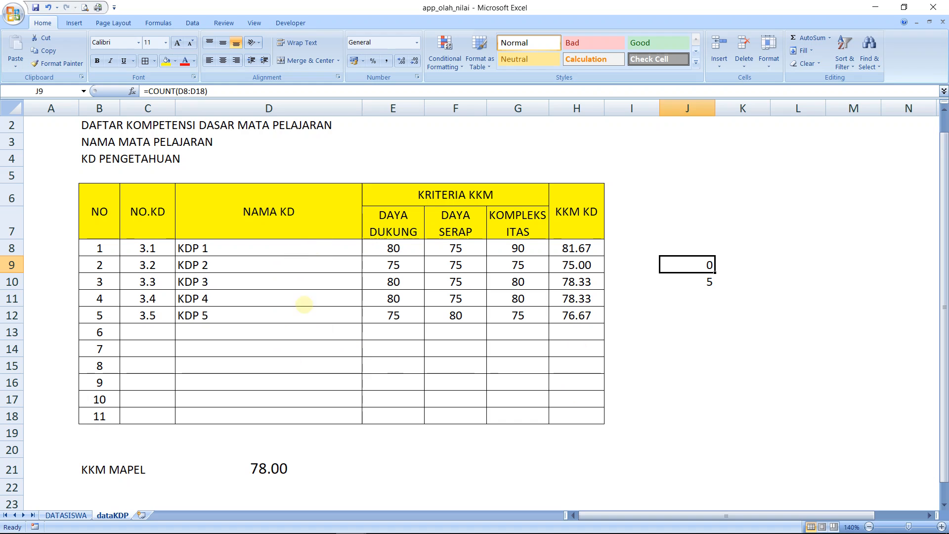
pyautogui.click(701, 287)
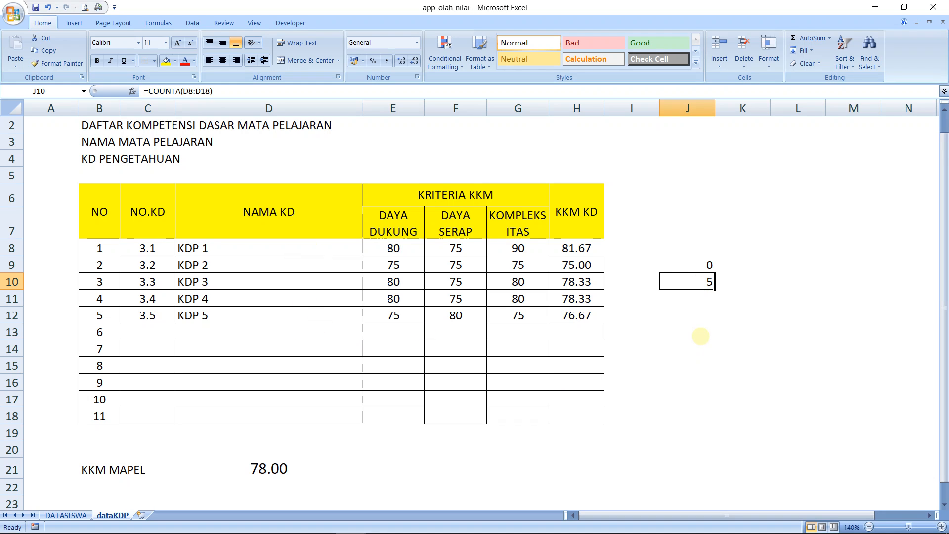
pyautogui.press('Up')
pyautogui.hotkey('shift', 'Down')
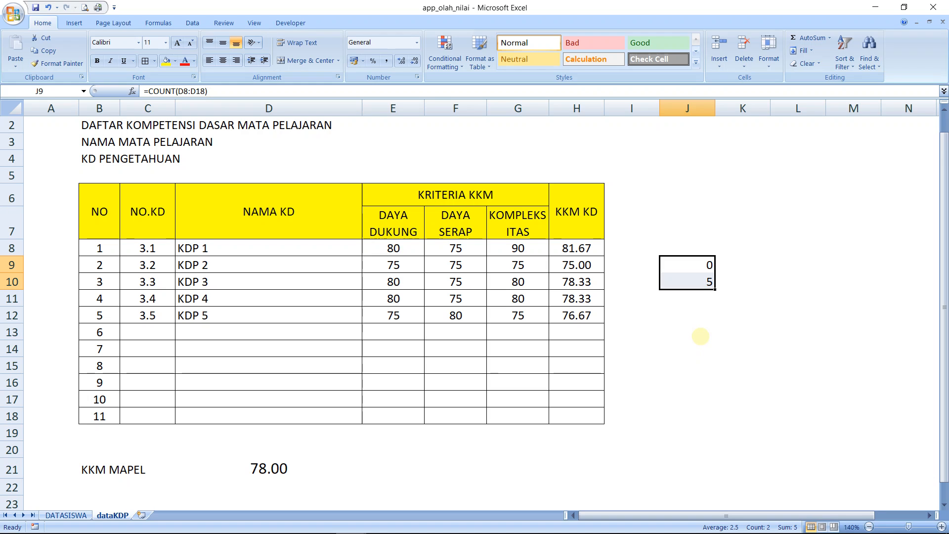
pyautogui.press('Down')
pyautogui.press('Up')
pyautogui.press('Down')
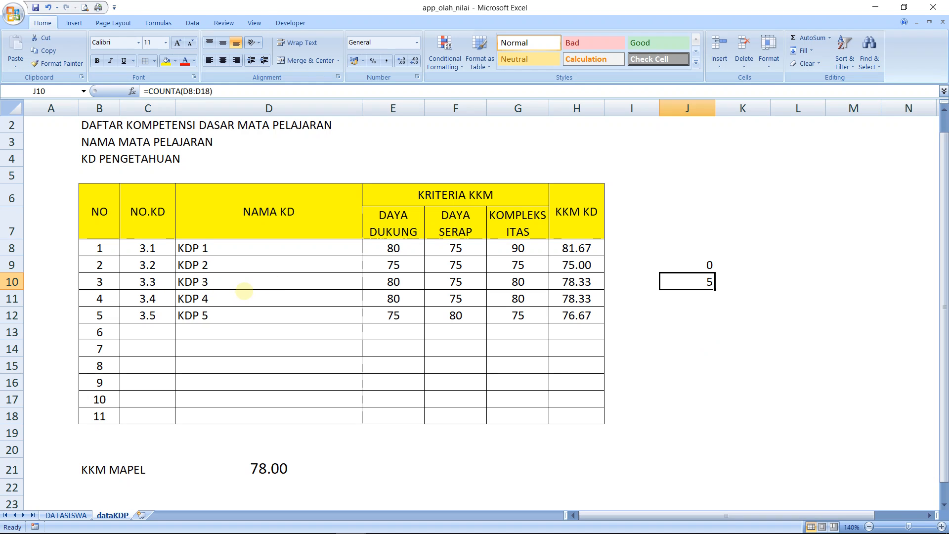
pyautogui.click(742, 322)
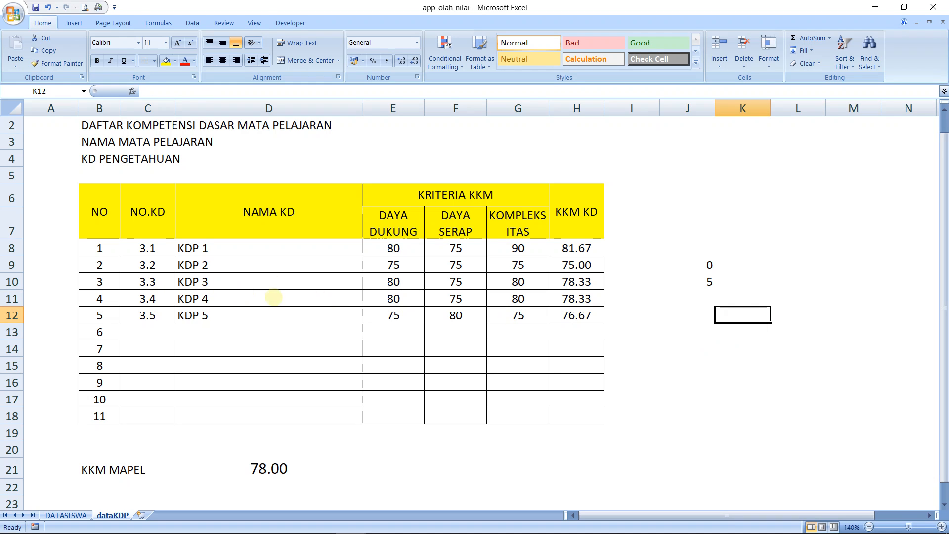
# Fill in row 13 with NO.KD 3.6 and NAMA KD KDP 6.
pyautogui.click(163, 328)
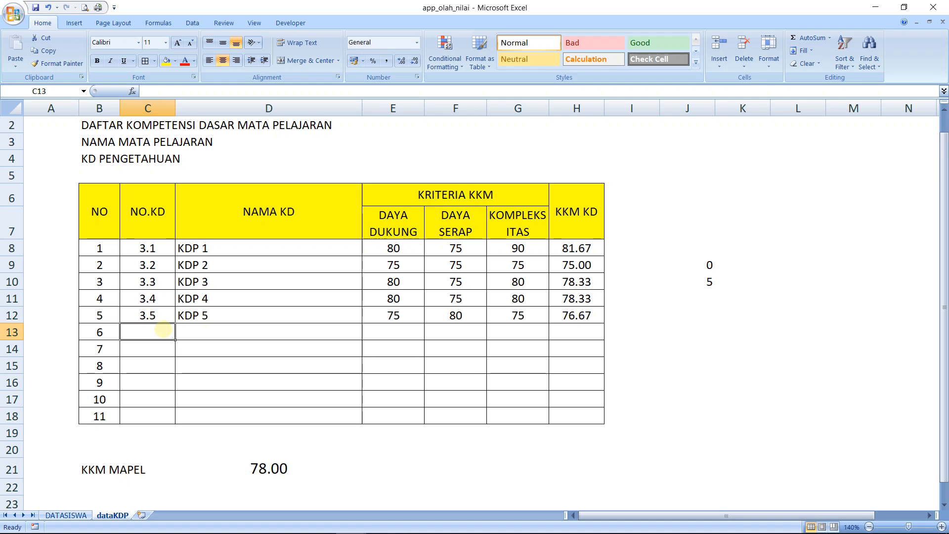
pyautogui.write('3.6')
pyautogui.press('Return')
pyautogui.press('Up')
pyautogui.press('Right')
pyautogui.write('KDP')
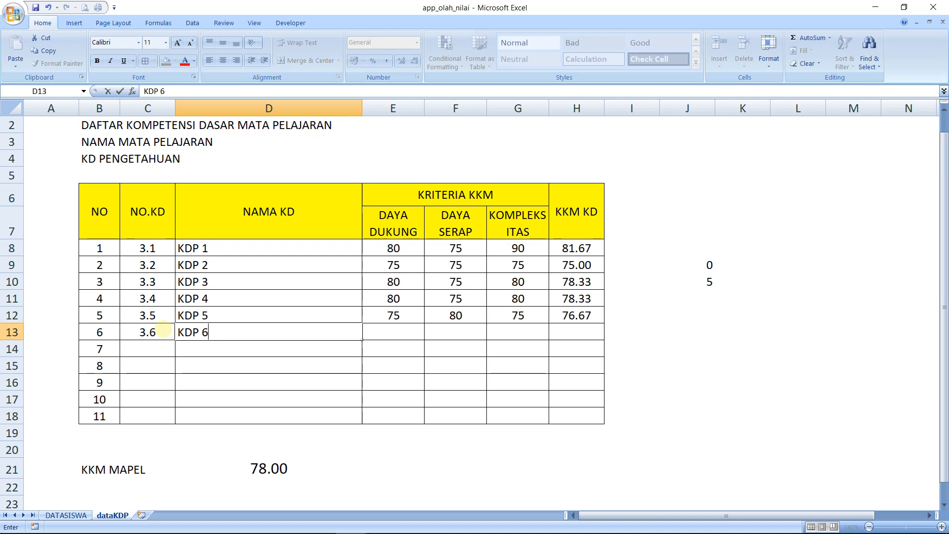
pyautogui.press('Tab')
# Enter the KKM criteria of KDP 6 in E13:G13 as 50, 40 and 20.
pyautogui.write('50')
pyautogui.press('Return')
pyautogui.press('Up')
pyautogui.press('Right')
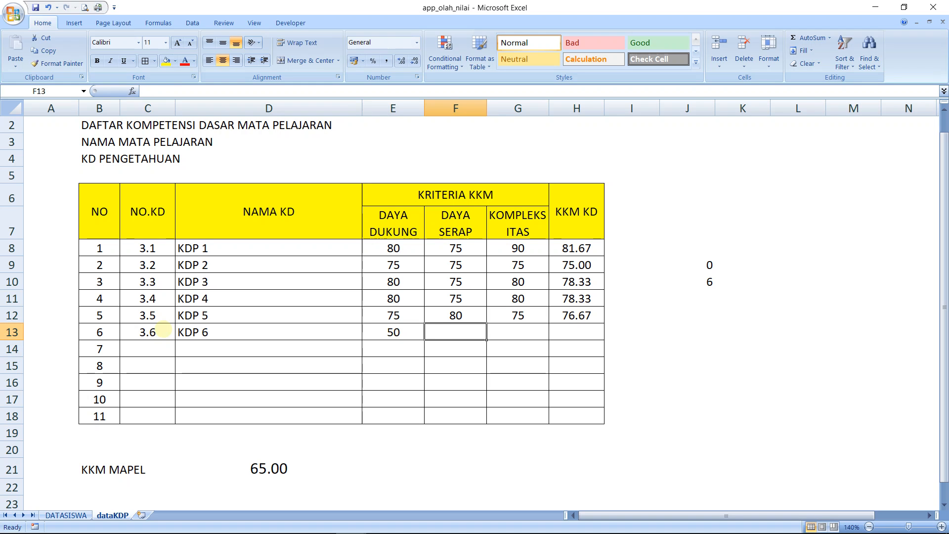
pyautogui.write('40')
pyautogui.press('Return')
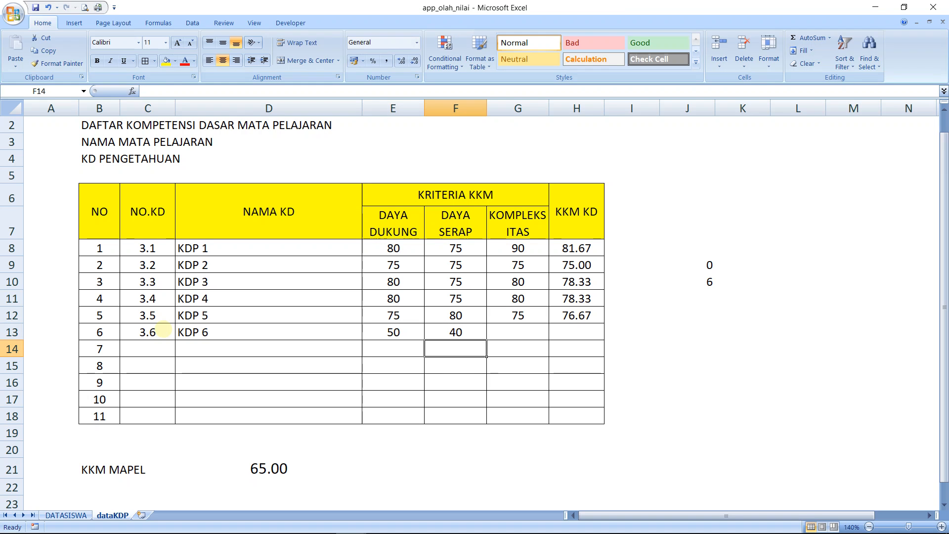
pyautogui.press('Up')
pyautogui.press('Right')
pyautogui.write('20')
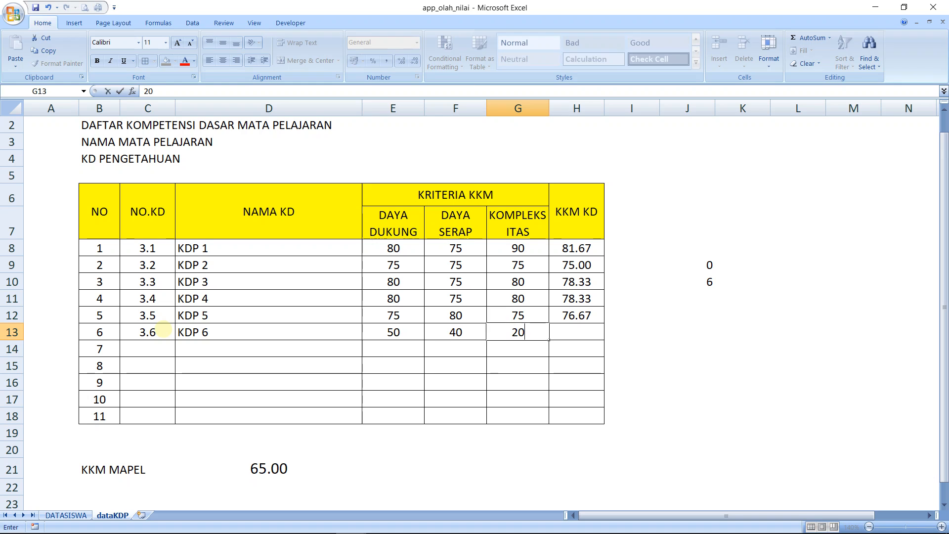
pyautogui.press('Return')
# Examine how the KKM MAPEL result in D21 responds to the KDP 6 criteria values.
pyautogui.press('Down')
pyautogui.press('Down')
pyautogui.press('Down')
pyautogui.press('Down')
pyautogui.press('Down')
pyautogui.press('Down')
pyautogui.press('Down')
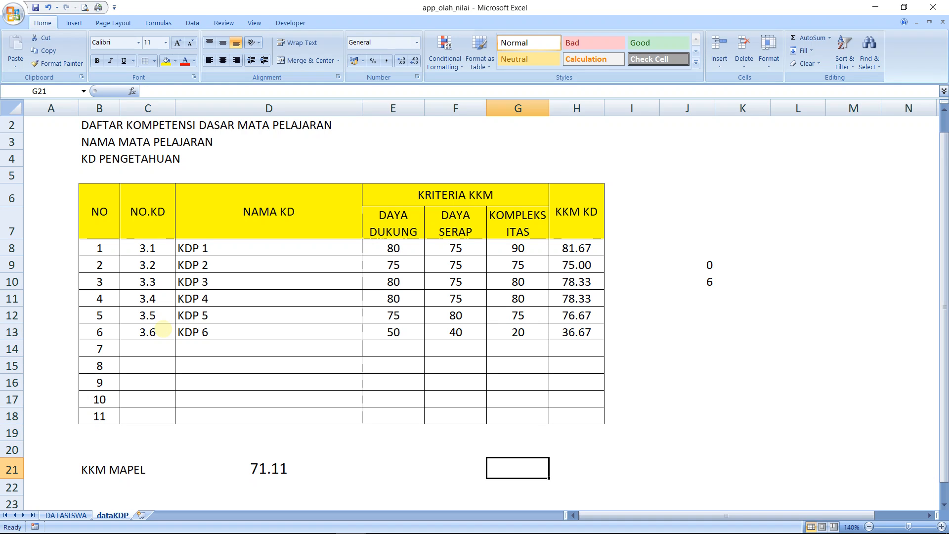
pyautogui.press('Left')
pyautogui.press('Left')
pyautogui.press('Left')
pyautogui.press('Left')
pyautogui.press('Right')
pyautogui.press('Up')
pyautogui.press('Up')
pyautogui.press('Up')
pyautogui.press('Up')
pyautogui.press('Up')
pyautogui.press('Up')
pyautogui.press('Up')
pyautogui.press('Up')
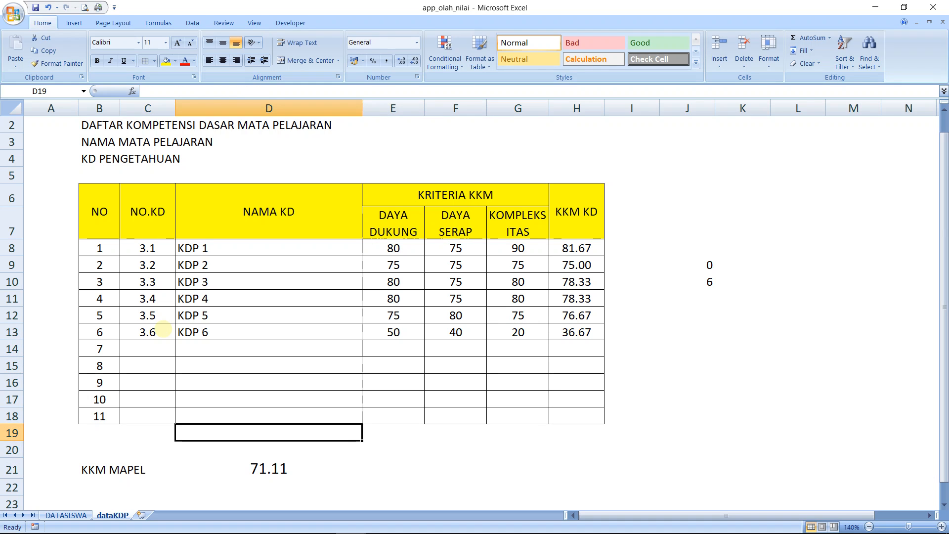
# Review the SUM and COUNTA formula behind KKM MAPEL in D21 and the ranges it references.
pyautogui.press('Down')
pyautogui.press('Down')
pyautogui.press('Down')
pyautogui.press('Down')
pyautogui.press('Down')
pyautogui.press('Down')
pyautogui.press('Down')
pyautogui.press('Down')
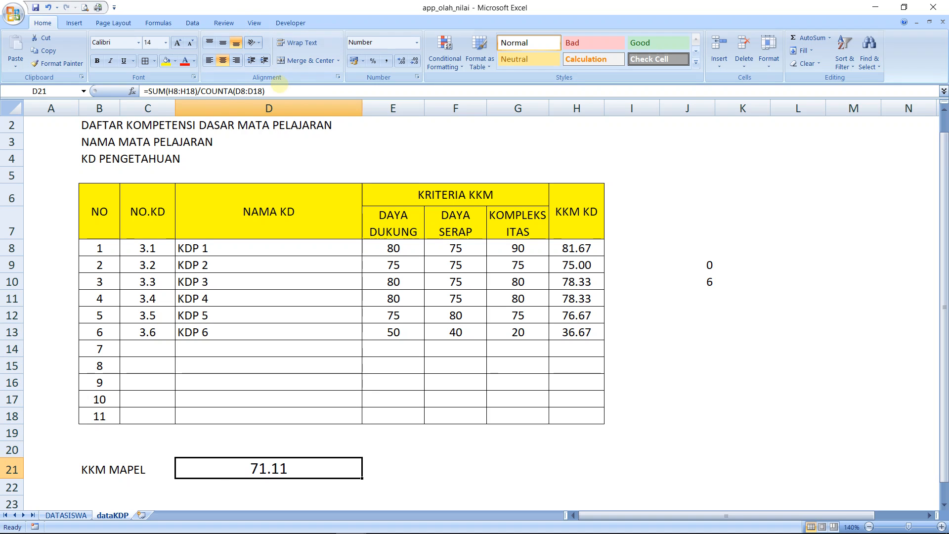
pyautogui.click(279, 90)
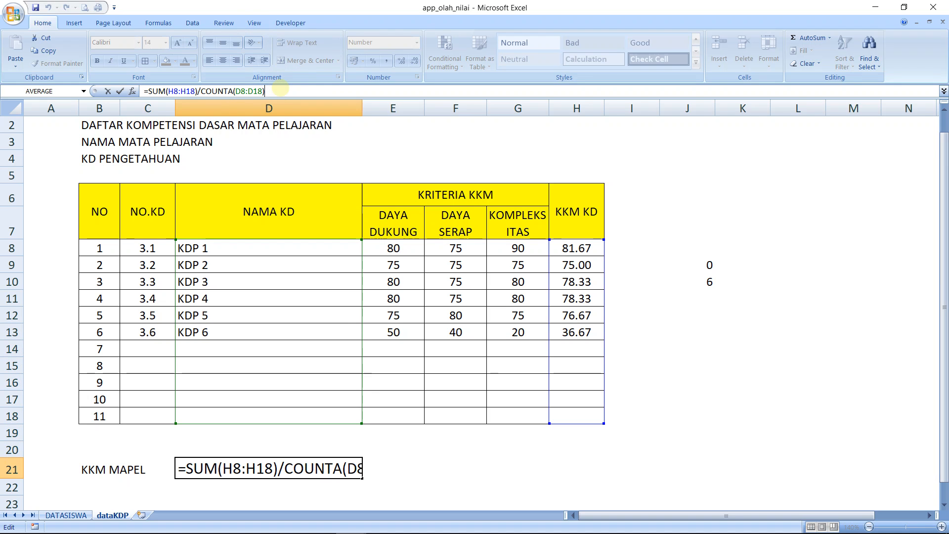
pyautogui.press('Return')
# Check the KDP 6 entry in D13 and inspect the COUNTA formula in J10.
pyautogui.press('Up')
pyautogui.press('Up')
pyautogui.press('Up')
pyautogui.press('Up')
pyautogui.press('Up')
pyautogui.press('Up')
pyautogui.press('Up')
pyautogui.press('Up')
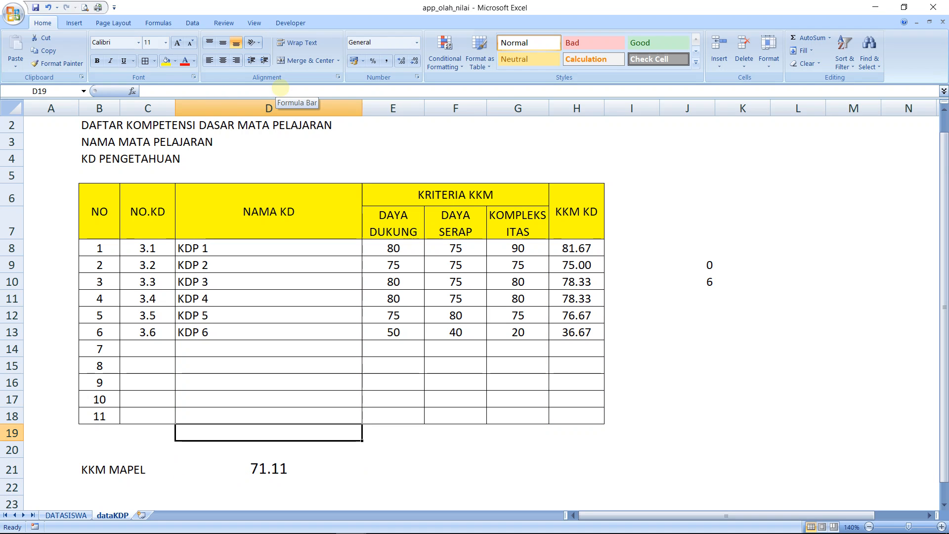
pyautogui.press('Up')
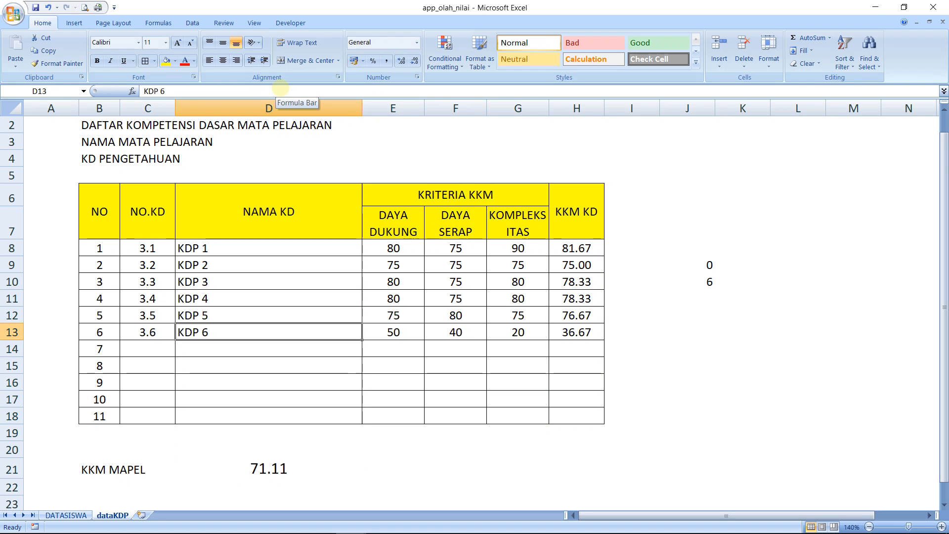
pyautogui.press('Right')
pyautogui.press('Right')
pyautogui.press('Right')
pyautogui.press('Right')
pyautogui.press('Right')
pyautogui.press('Right')
pyautogui.press('Right')
pyautogui.press('Up')
pyautogui.press('Up')
pyautogui.press('Up')
pyautogui.press('Left')
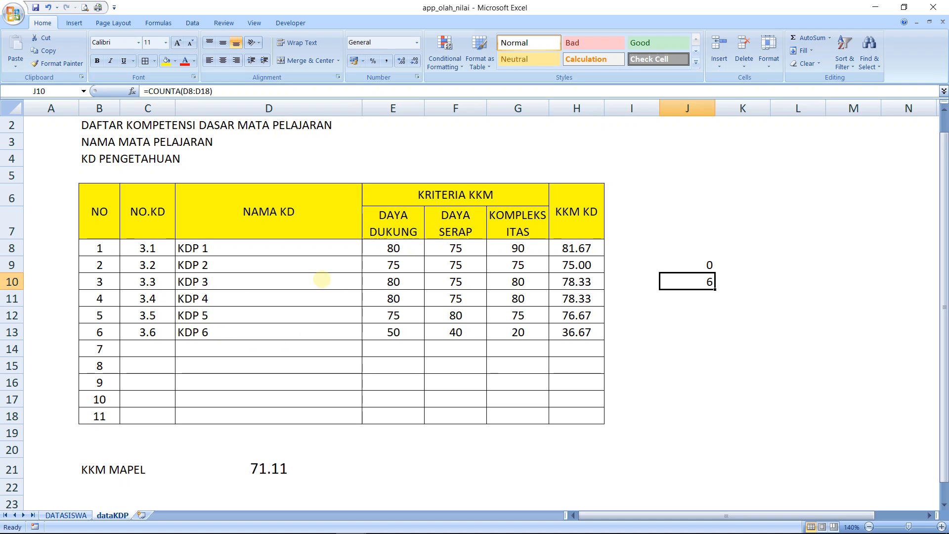
# Examine the KKM KD formula in H8 against the DAYA DUKUNG, DAYA SERAP and KOMPLEKSITAS criteria columns.
pyautogui.click(259, 247)
pyautogui.click(576, 247)
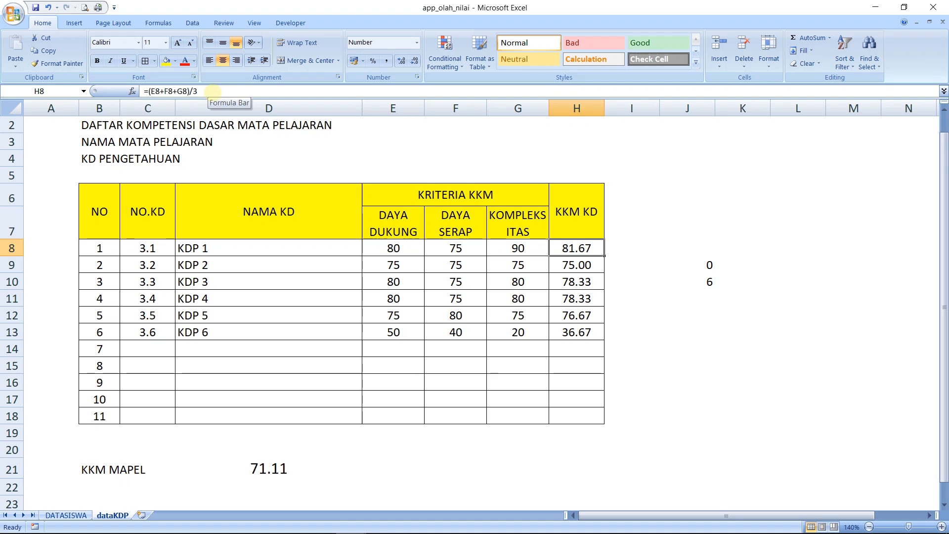
pyautogui.click(386, 230)
pyautogui.click(456, 230)
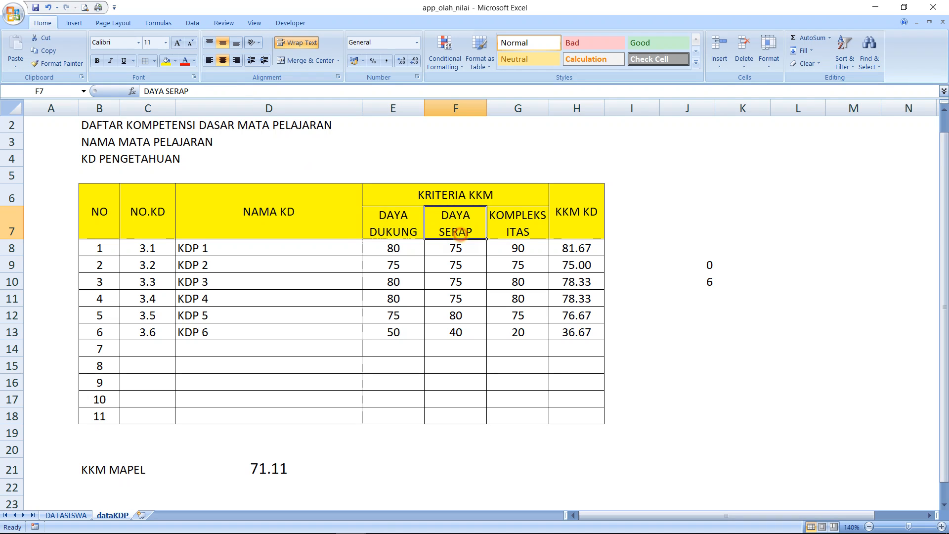
pyautogui.click(510, 229)
pyautogui.click(573, 247)
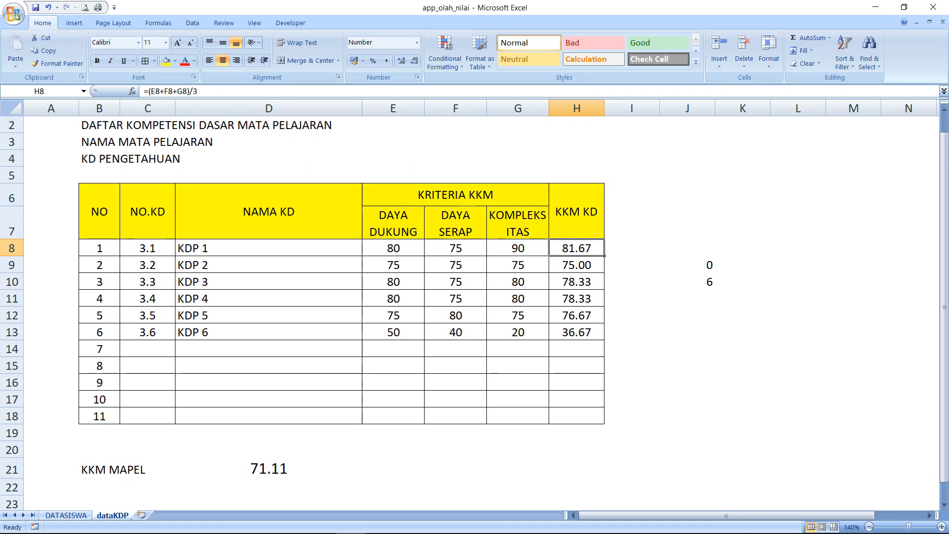
pyautogui.press('F2')
pyautogui.press('Return')
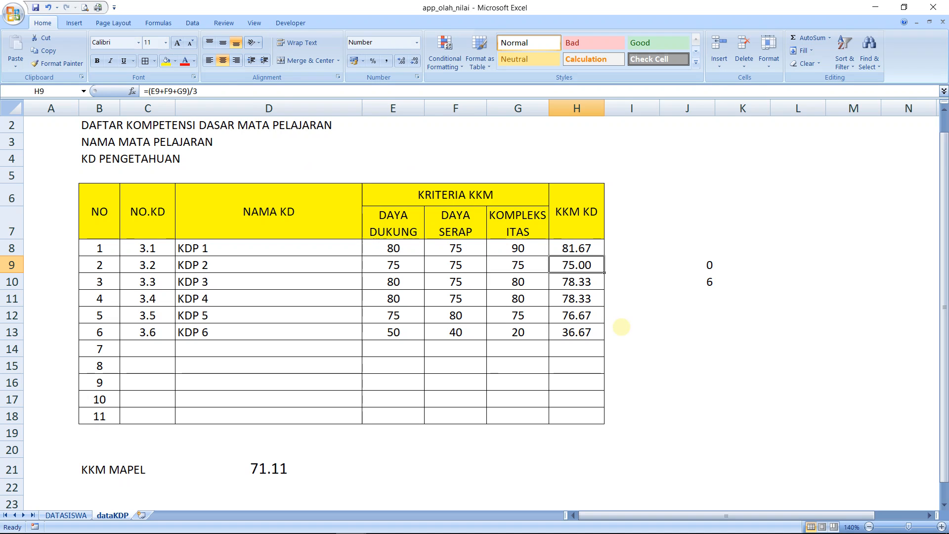
# Fill the KKM KD formula from H8 down through H18 and check the copied formulas in the empty rows.
pyautogui.click(579, 247)
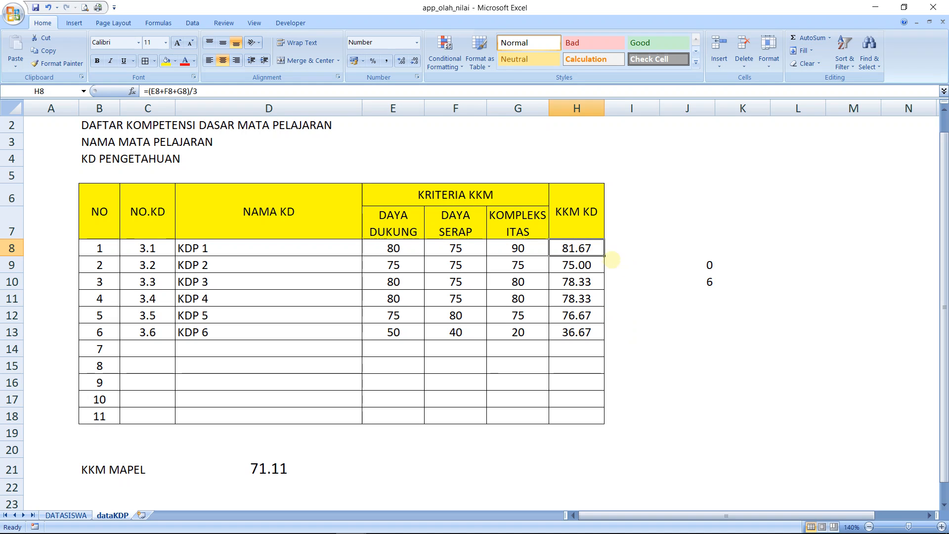
pyautogui.moveTo(604, 255); pyautogui.dragTo(606, 420)
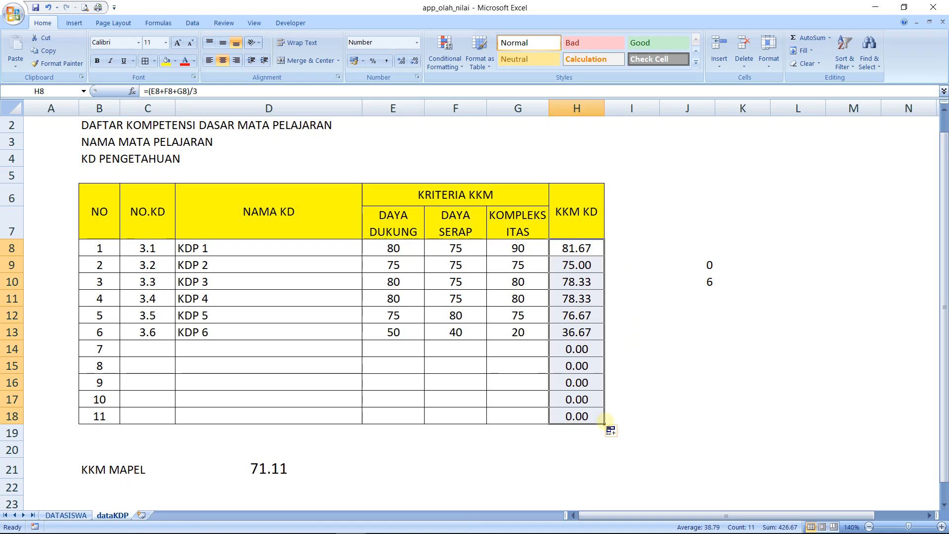
pyautogui.click(316, 468)
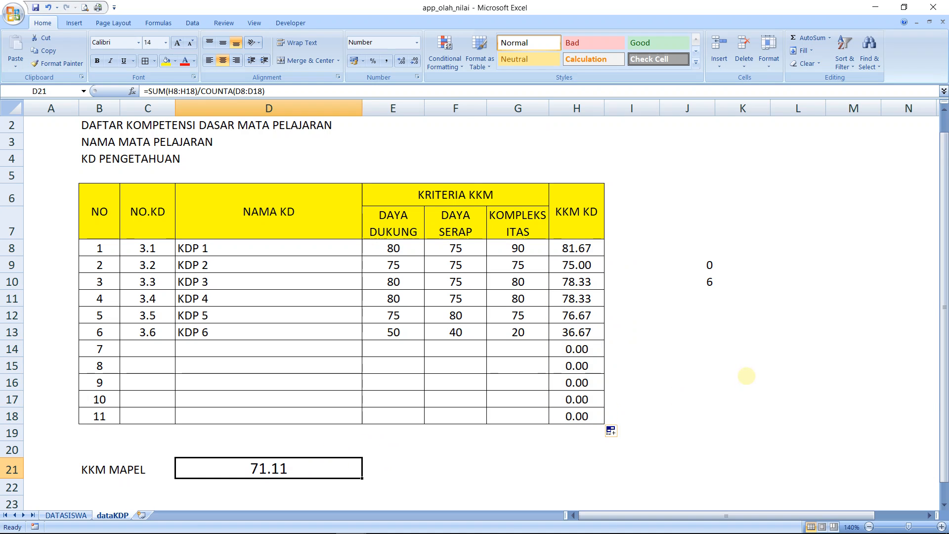
pyautogui.click(583, 348)
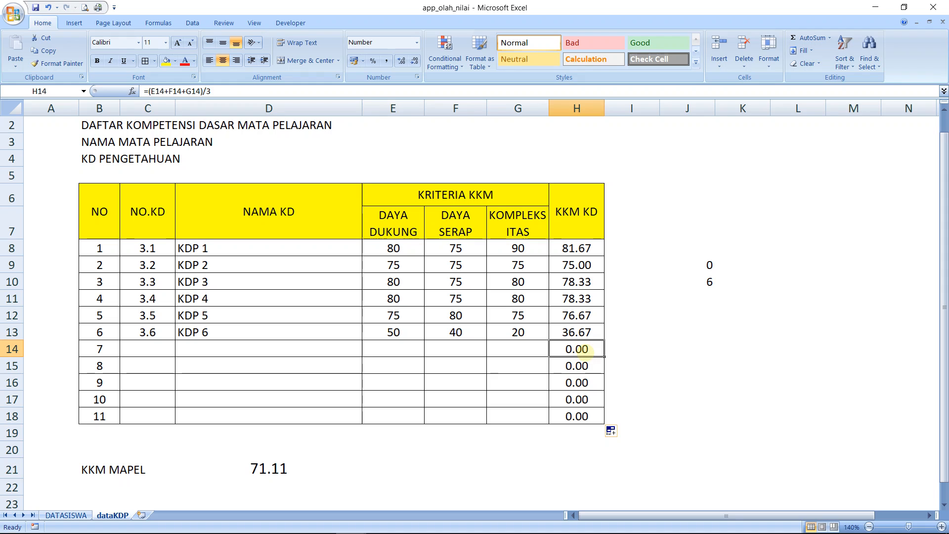
pyautogui.click(581, 366)
pyautogui.click(576, 383)
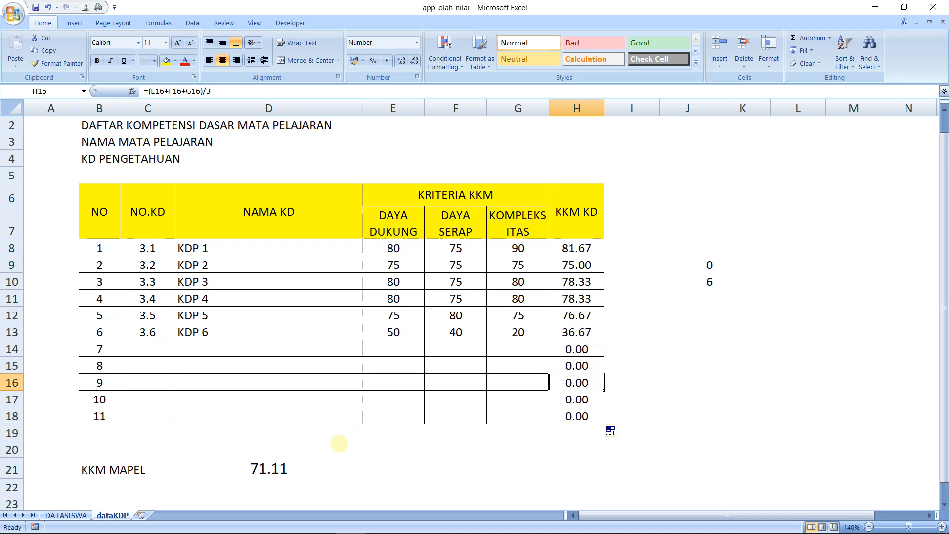
# Review the KKM MAPEL formula in D21 against the competency names, the COUNT formula in J9 and the COUNTA formula in J10.
pyautogui.click(268, 469)
pyautogui.click(209, 327)
pyautogui.click(207, 299)
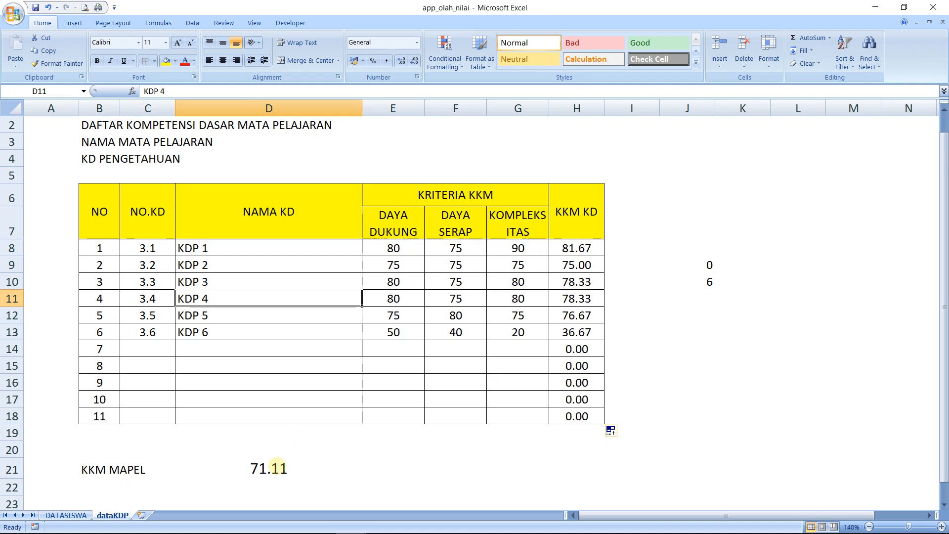
pyautogui.click(277, 468)
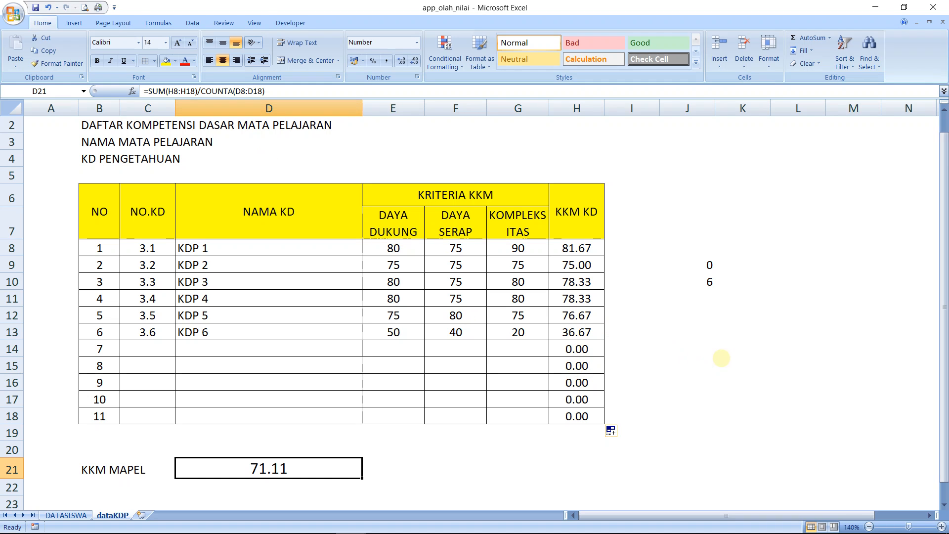
pyautogui.click(721, 359)
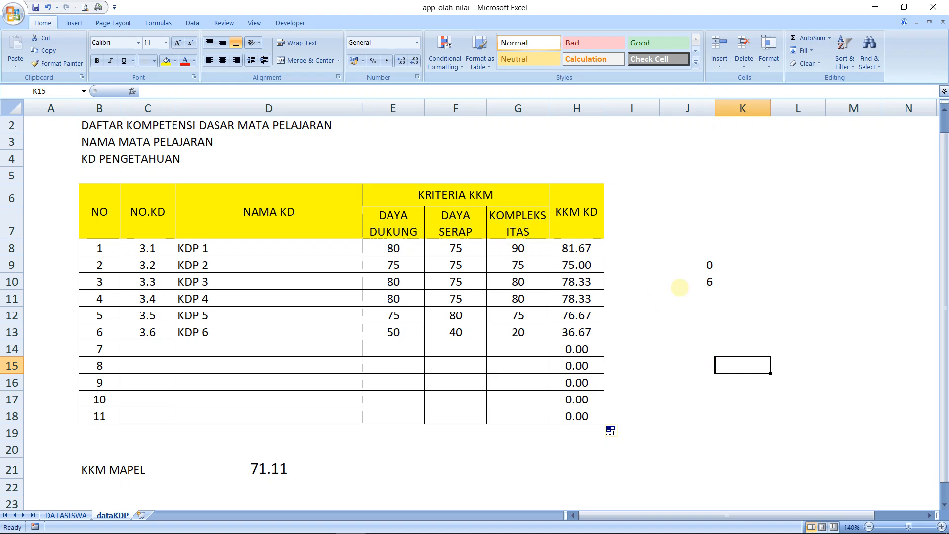
pyautogui.click(690, 265)
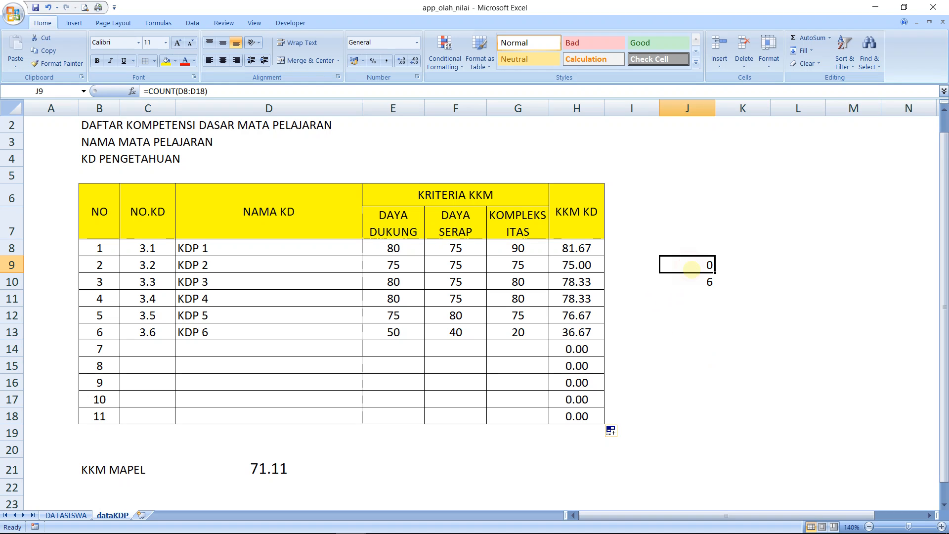
pyautogui.click(693, 280)
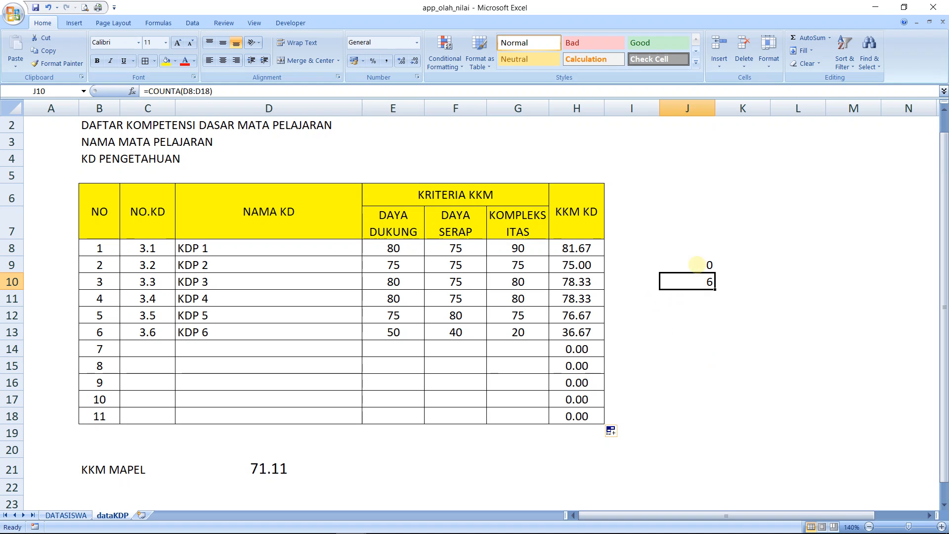
pyautogui.click(696, 265)
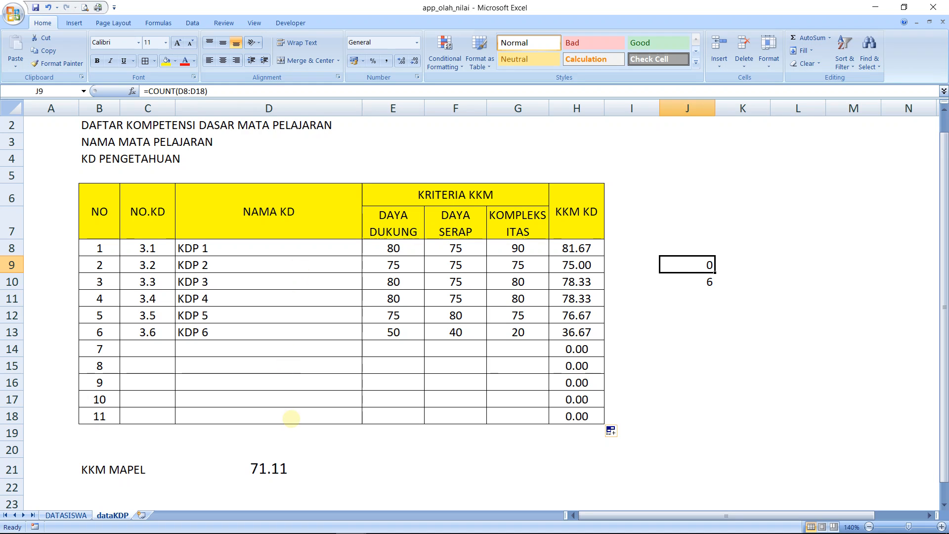
# Enter =COUNTBLANK(D8:D18) in J11 to count the empty NAMA KD cells.
pyautogui.press('Down')
pyautogui.press('Down')
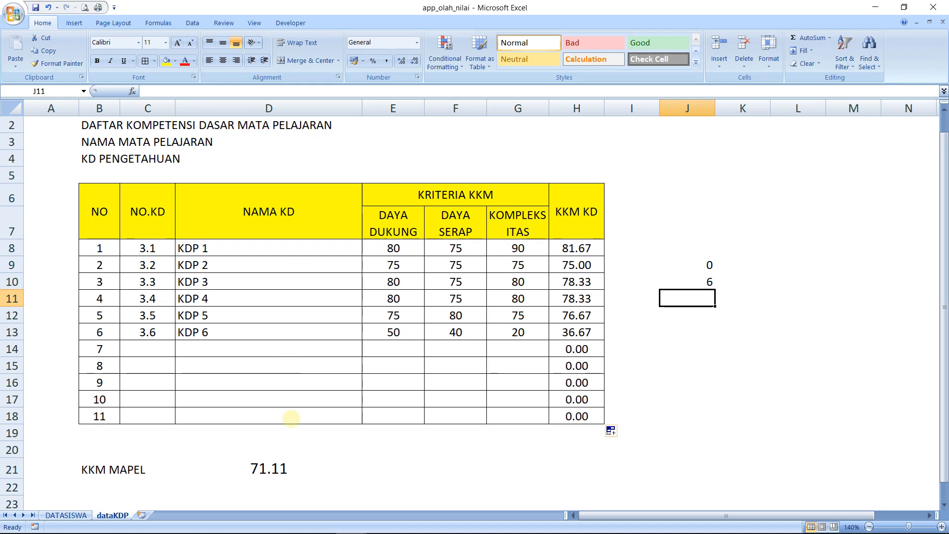
pyautogui.write('=COU')
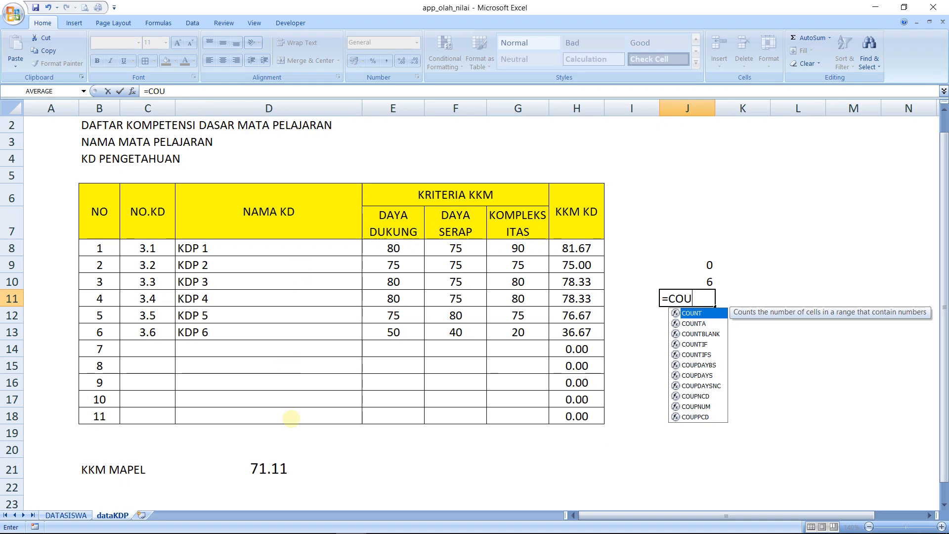
pyautogui.write('NTBLANK')
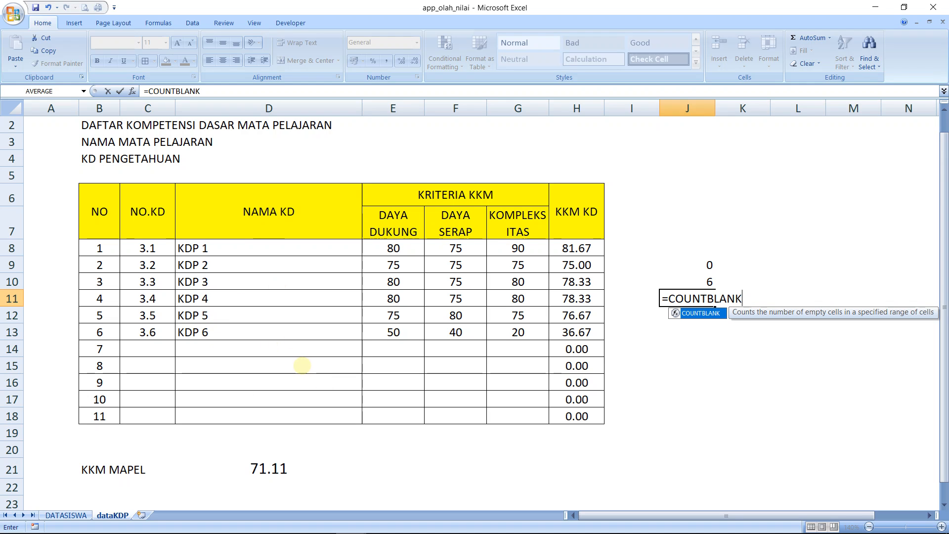
pyautogui.write('(')
pyautogui.click(269, 250)
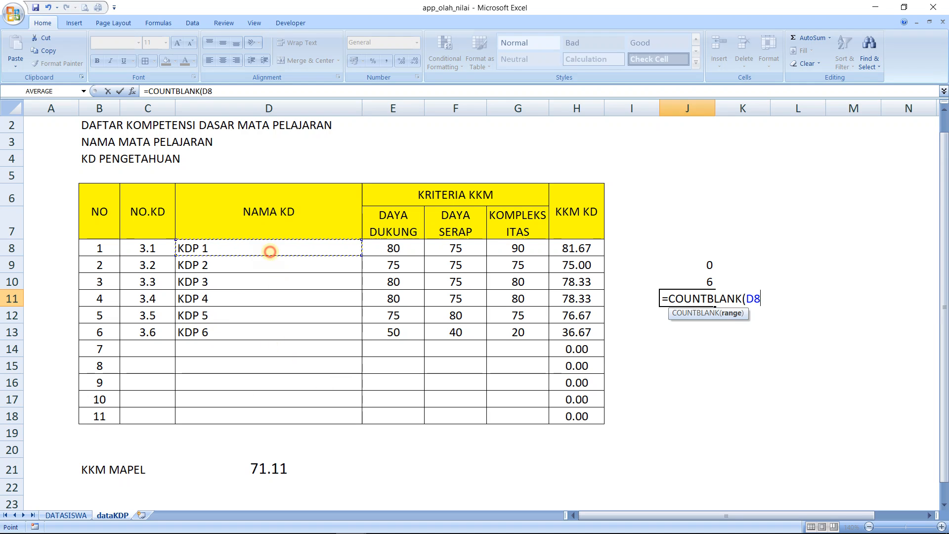
pyautogui.hotkey('shift', 'Down')
pyautogui.hotkey('shift', 'Down')
pyautogui.hotkey('shift', 'Down')
pyautogui.hotkey('shift', 'Down')
pyautogui.hotkey('shift', 'Down')
pyautogui.hotkey('shift', 'Down')
pyautogui.hotkey('shift', 'Down')
pyautogui.hotkey('shift', 'Down')
pyautogui.hotkey('shift', 'Down')
pyautogui.hotkey('shift', 'Down')
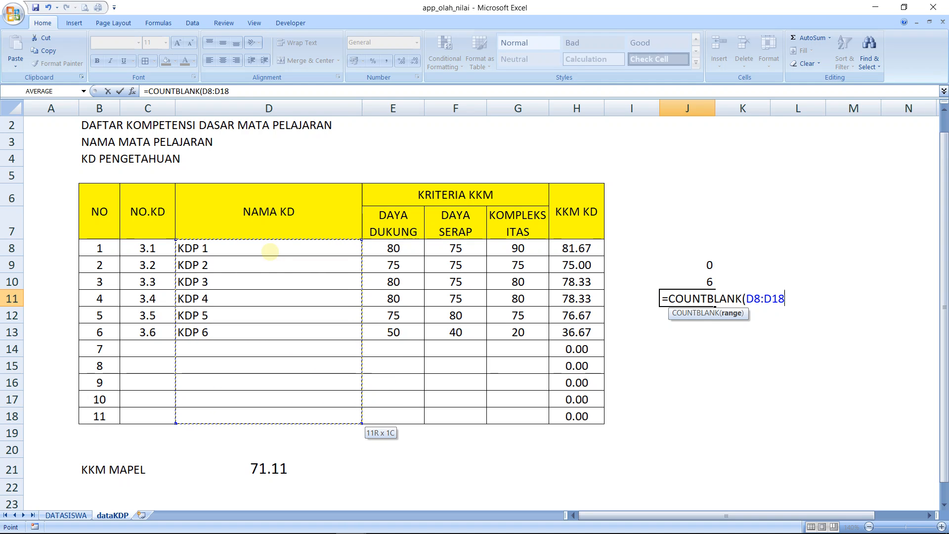
pyautogui.write(')')
pyautogui.press('Return')
pyautogui.press('Up')
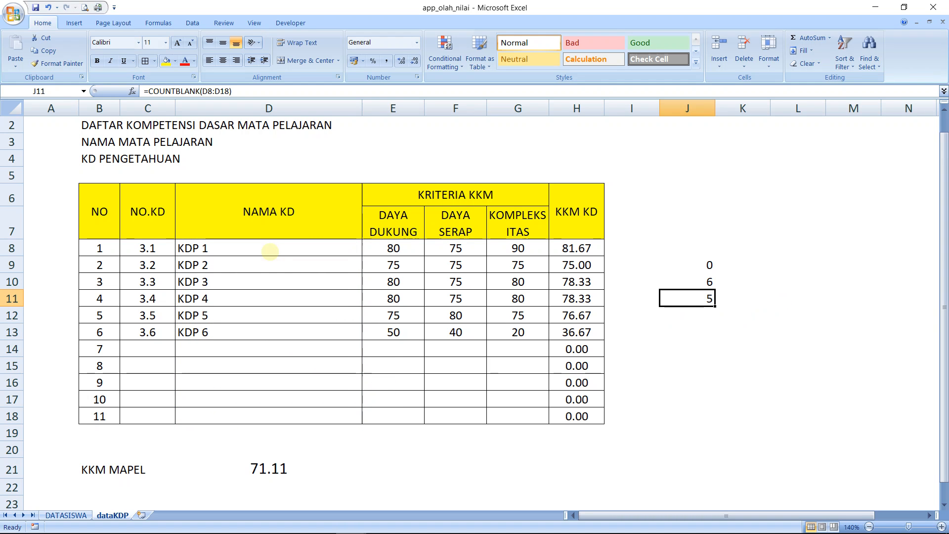
# Clear the KDP 5 and KDP 6 entries and their criteria values from C12:G13.
pyautogui.press('Left')
pyautogui.press('Left')
pyautogui.press('Left')
pyautogui.press('Left')
pyautogui.press('Left')
pyautogui.press('Left')
pyautogui.press('Left')
pyautogui.press('Down')
pyautogui.hotkey('shift', 'Right')
pyautogui.hotkey('shift', 'Right')
pyautogui.hotkey('shift', 'Right')
pyautogui.hotkey('shift', 'Right')
pyautogui.hotkey('shift', 'Down')
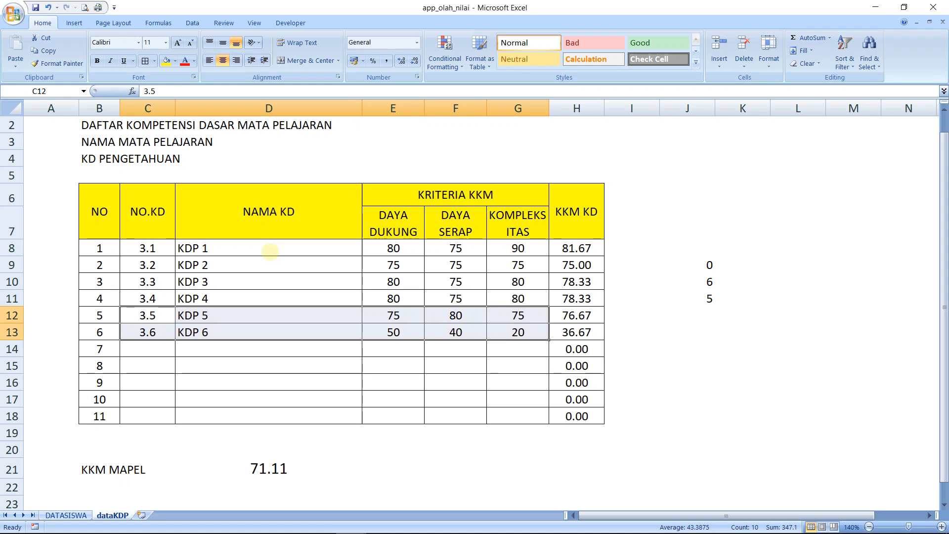
pyautogui.press('Delete')
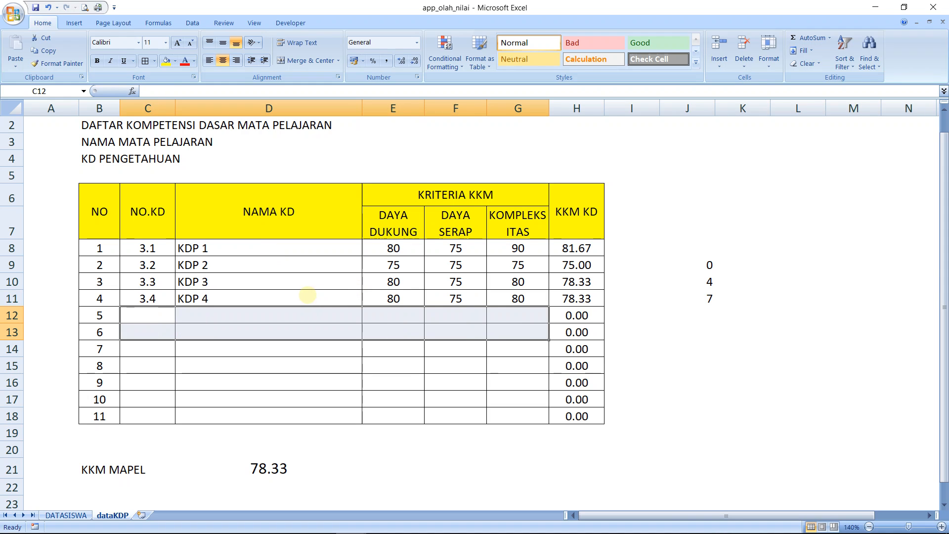
# Compare the COUNT, COUNTA and COUNTBLANK formulas in J9:J11 with the shortened competency list.
pyautogui.click(307, 295)
pyautogui.click(693, 286)
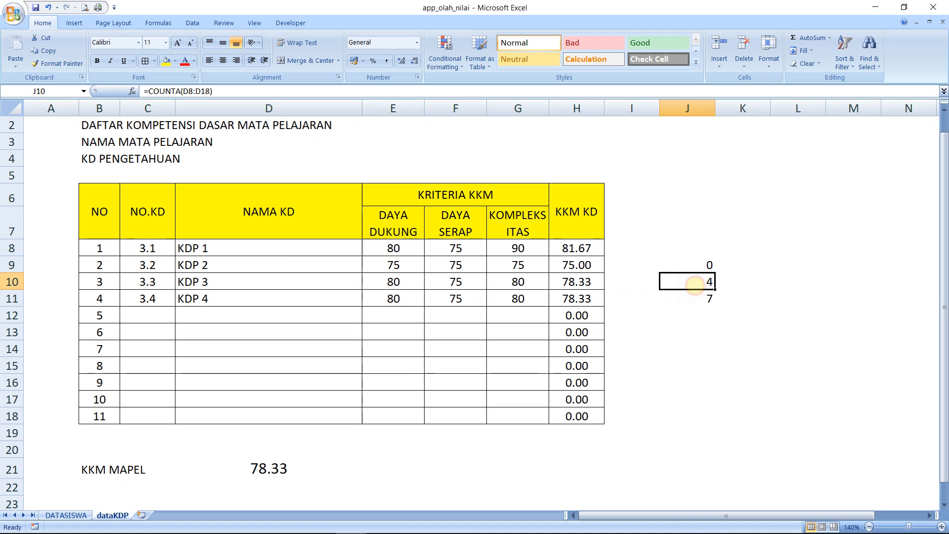
pyautogui.click(695, 302)
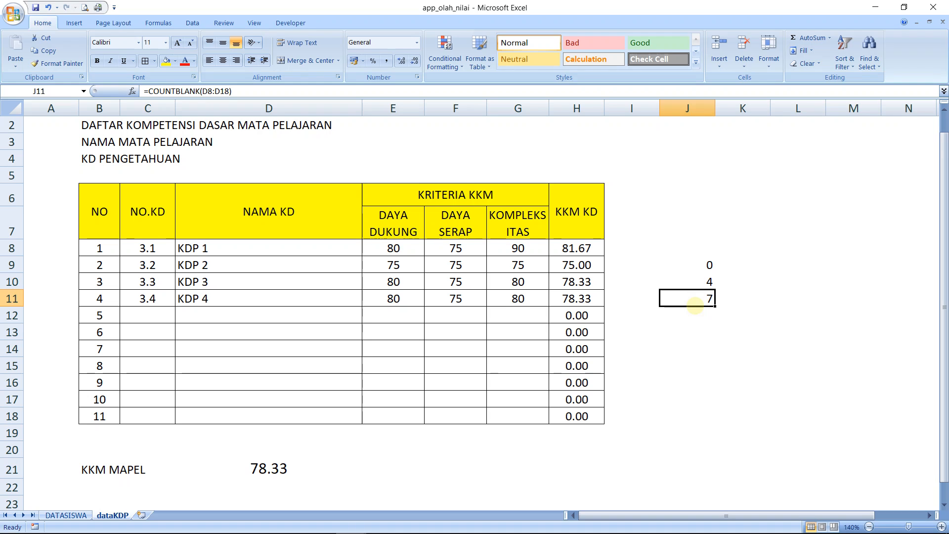
pyautogui.click(692, 283)
pyautogui.click(692, 265)
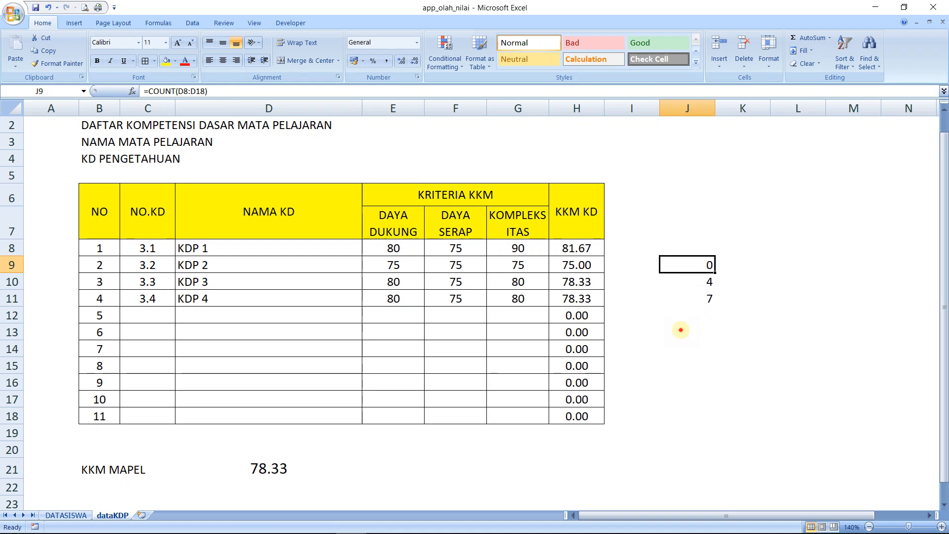
pyautogui.click(681, 330)
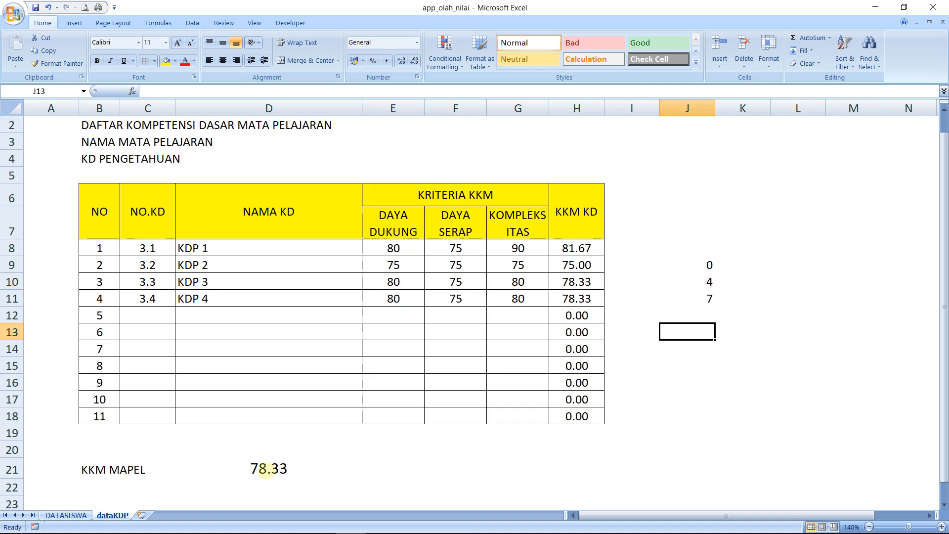
# Examine the KKM MAPEL result in D21 against the KKM KD values in H8:H10.
pyautogui.click(267, 468)
pyautogui.click(682, 367)
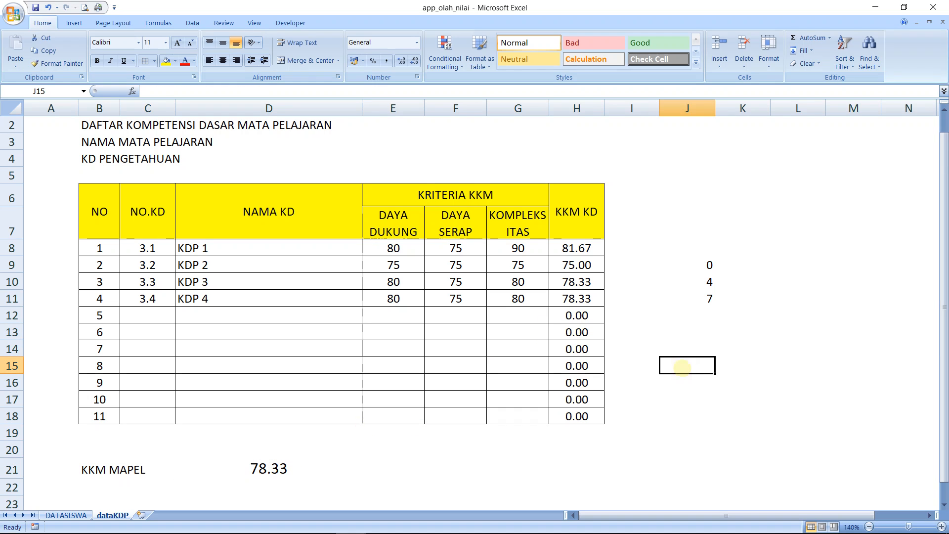
pyautogui.click(270, 252)
pyautogui.click(580, 244)
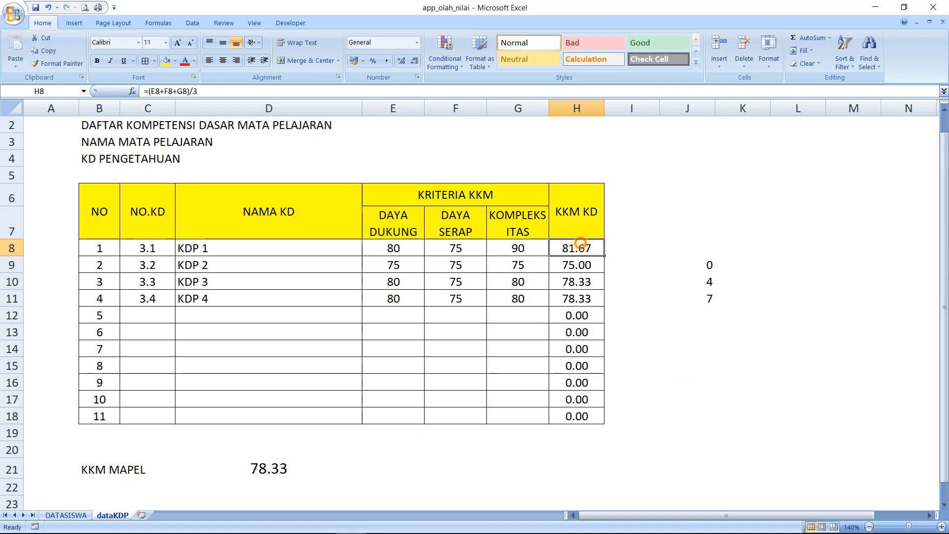
pyautogui.click(571, 264)
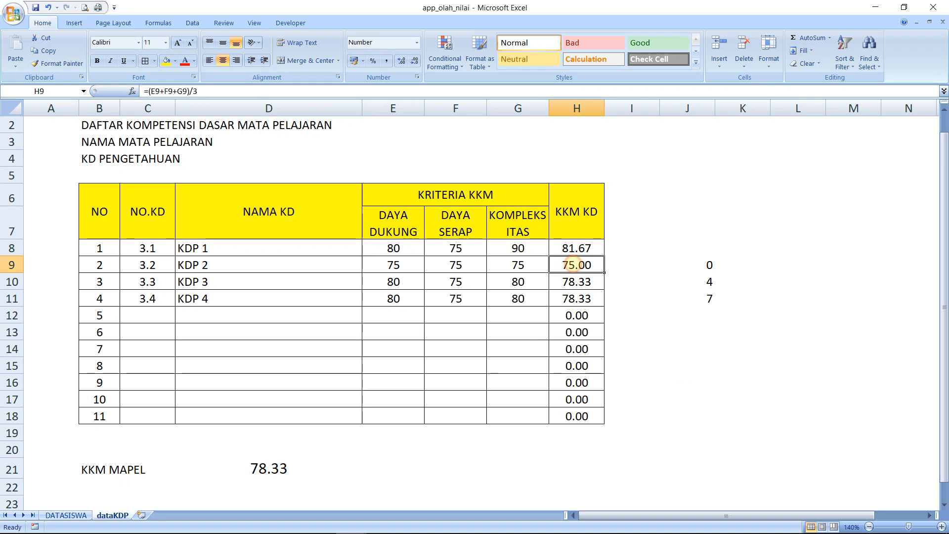
pyautogui.click(593, 281)
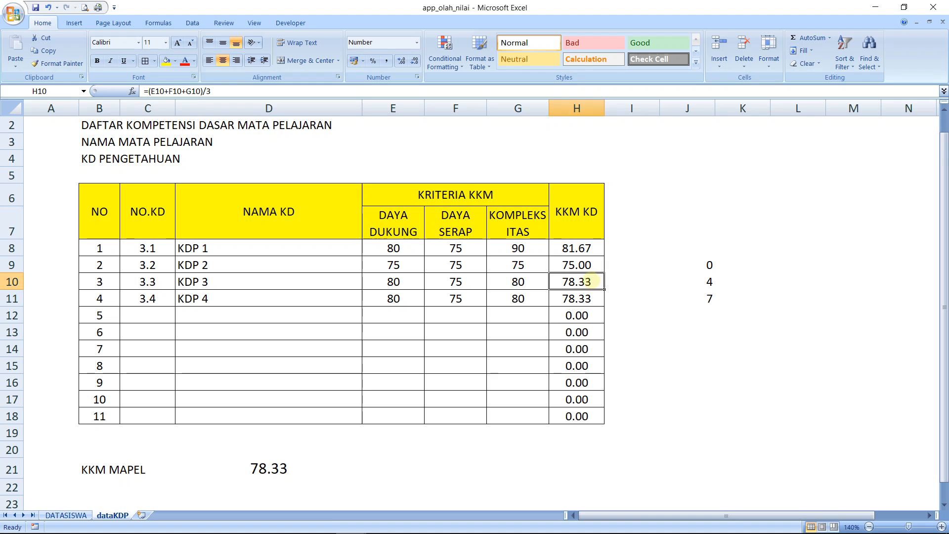
pyautogui.click(267, 468)
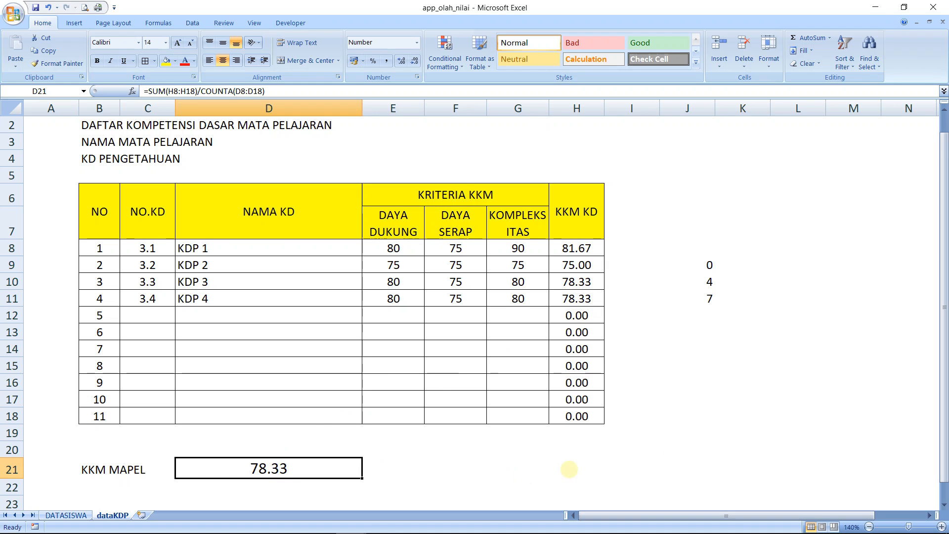
pyautogui.click(661, 449)
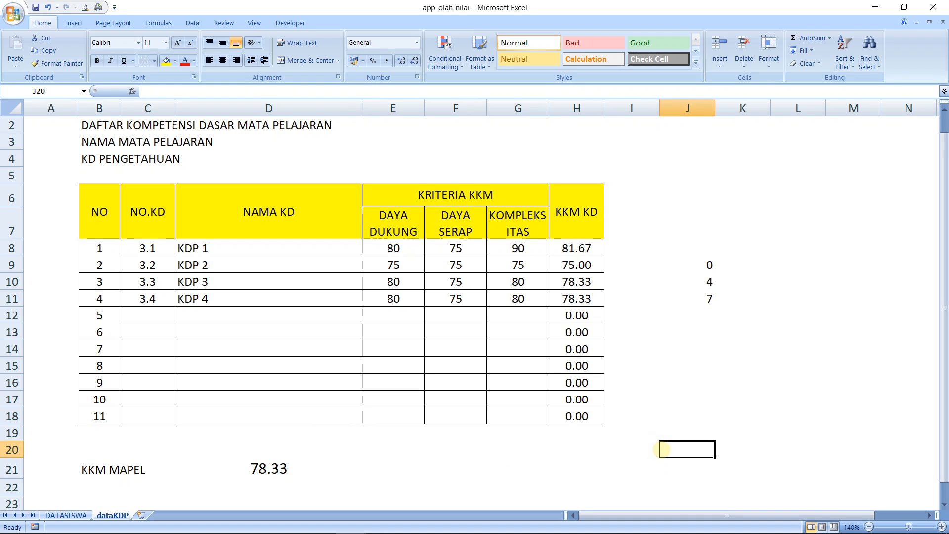